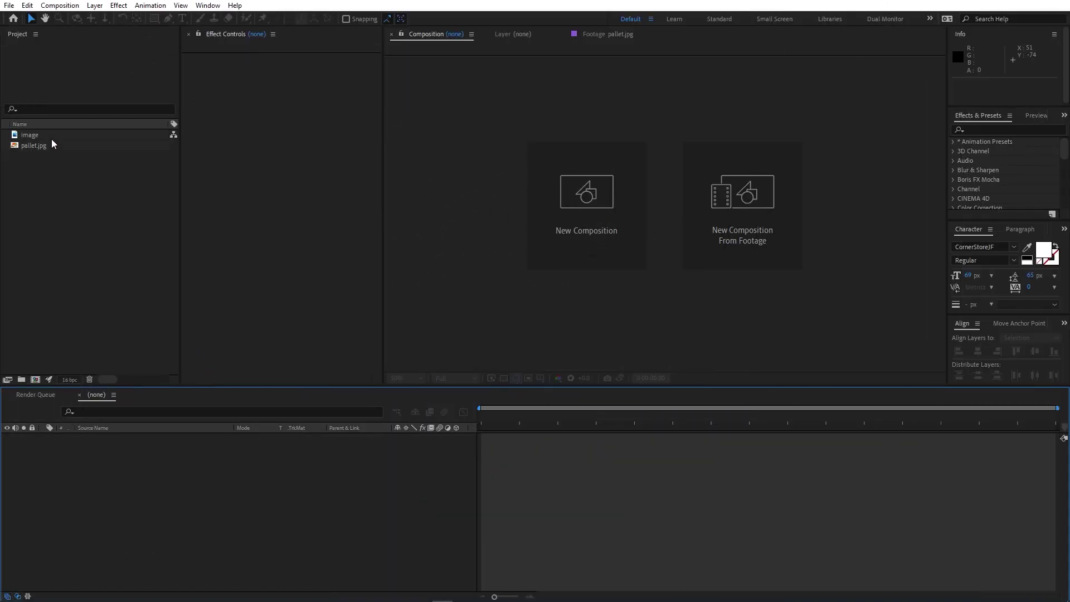
# Step: Preview the image and pallet.jpg footage items, then return to the composition view
pyautogui.doubleClick(33, 134)
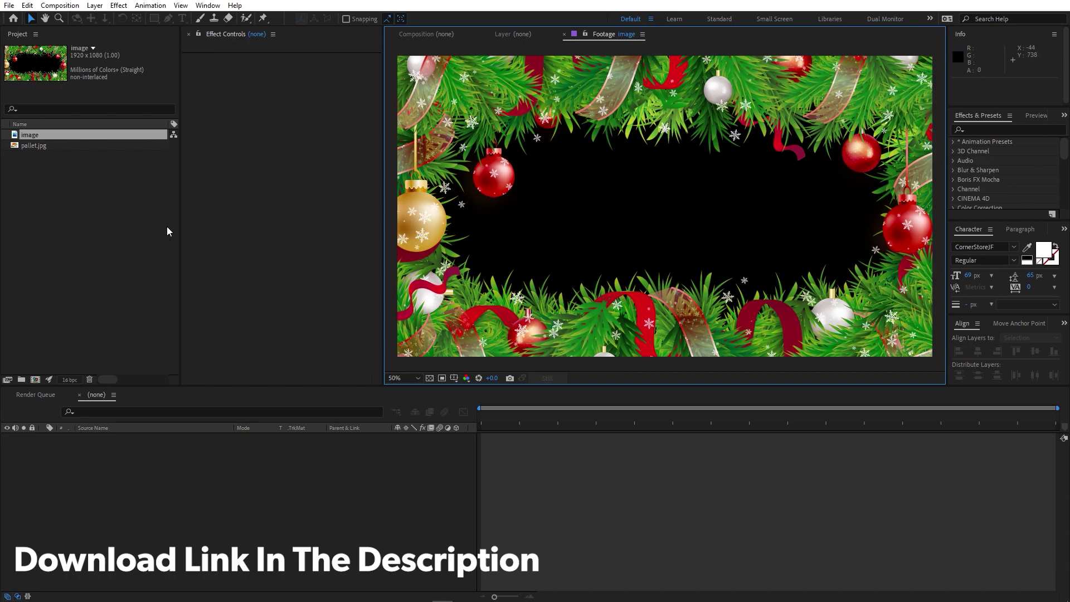
pyautogui.doubleClick(38, 145)
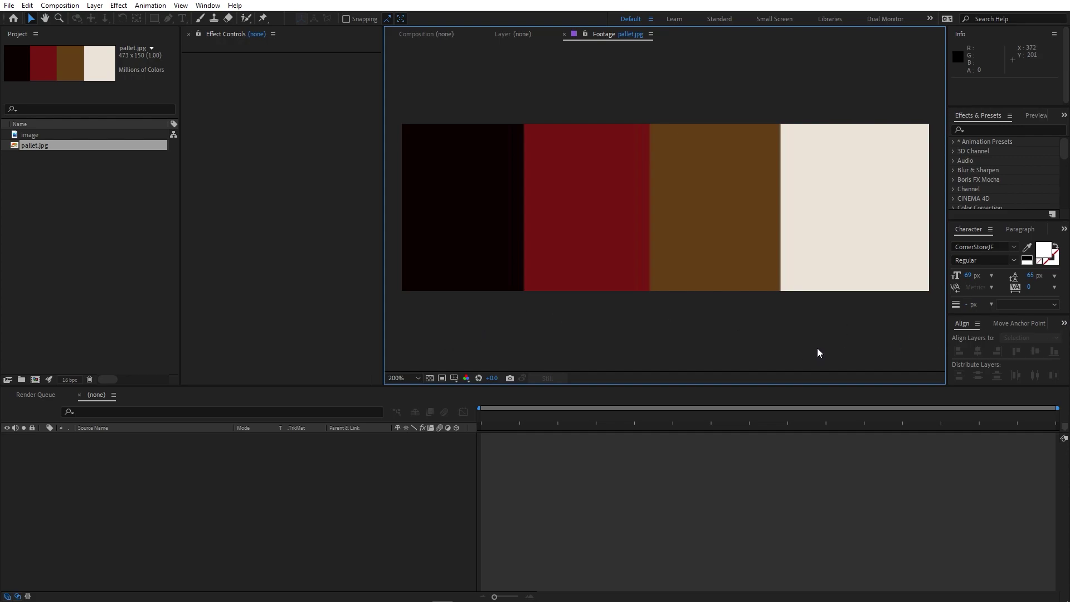
pyautogui.click(65, 237)
pyautogui.click(425, 40)
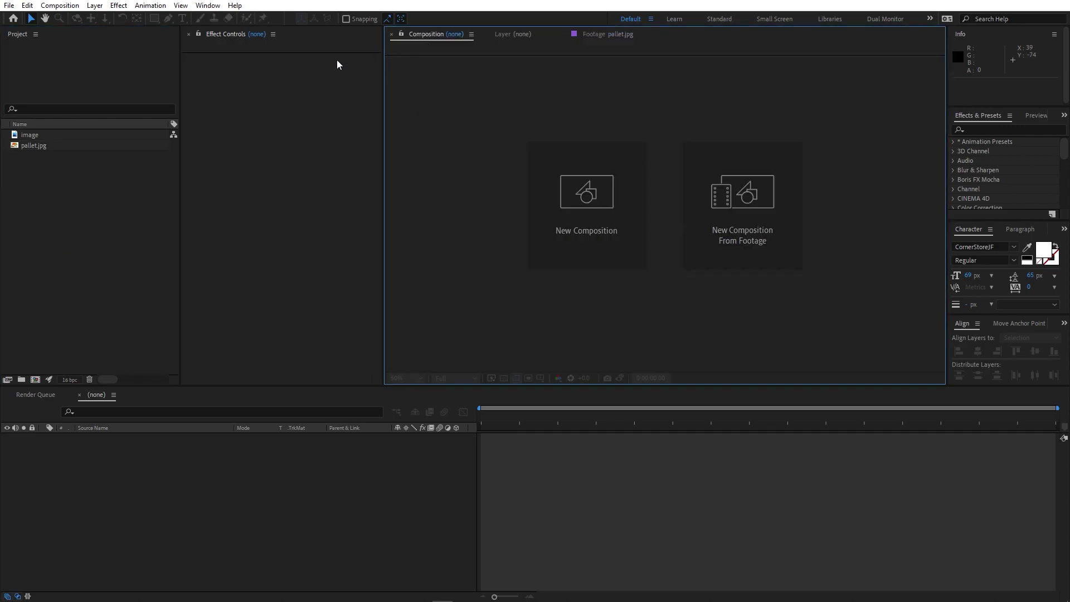
# Step: Create a composition named Main at 1920 x 1080 px, 30 fps and 10 seconds long
pyautogui.click(60, 5)
pyautogui.click(83, 20)
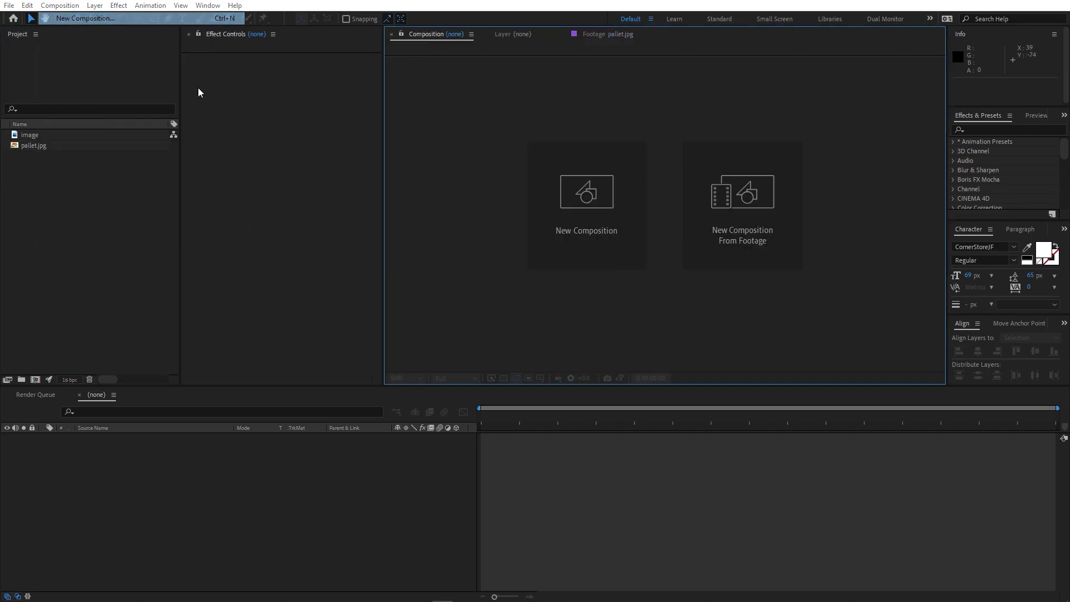
pyautogui.write('Main')
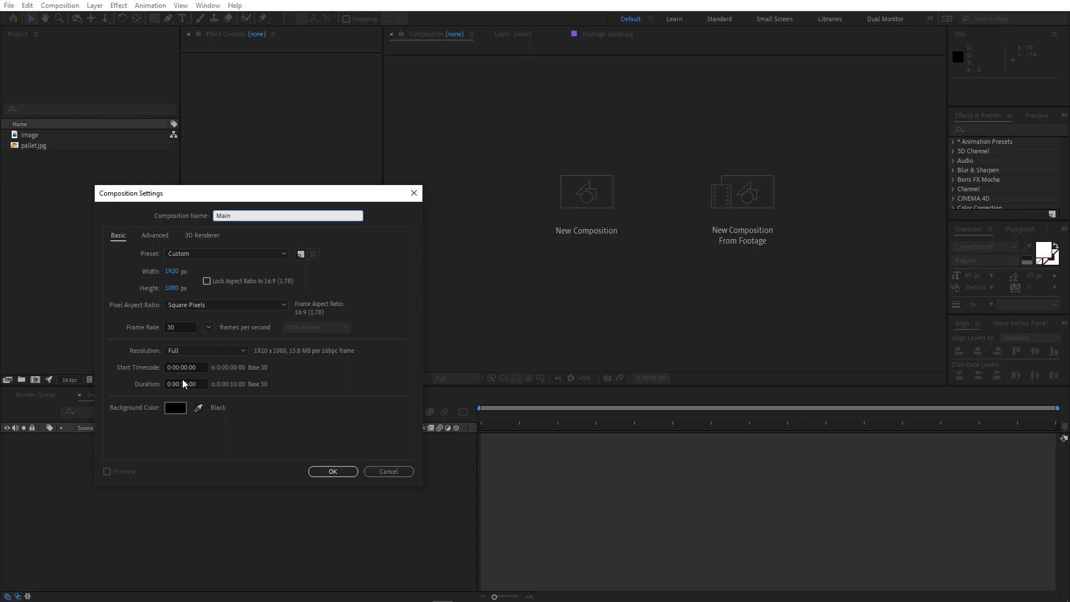
pyautogui.click(332, 472)
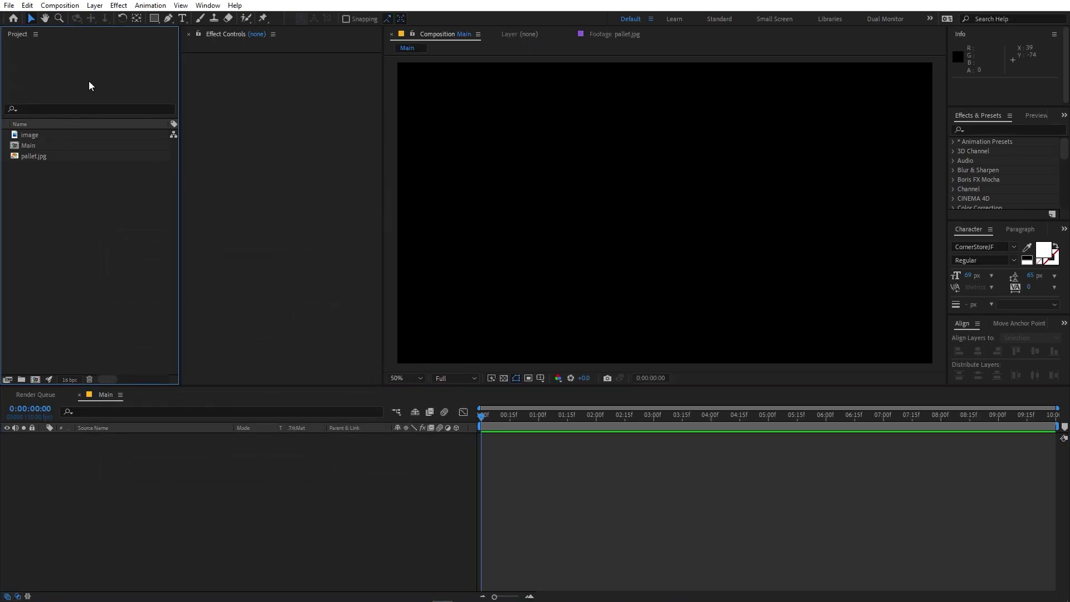
# Step: Create a second composition named Text at 1920 x 1080 px, 30 fps and 10 seconds long
pyautogui.click(60, 5)
pyautogui.click(78, 20)
pyautogui.write('Text')
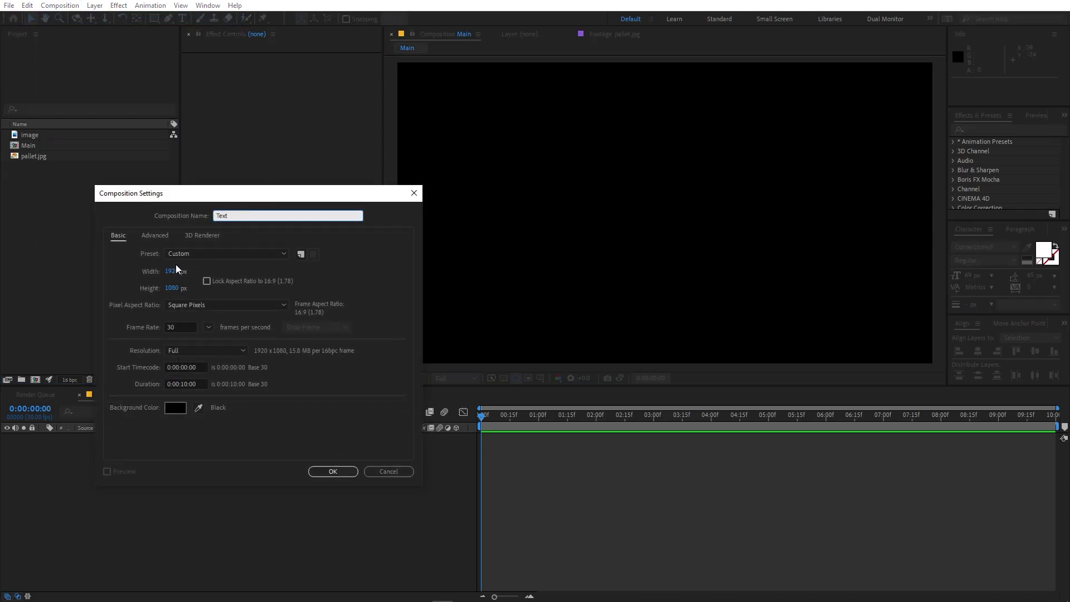
pyautogui.click(333, 472)
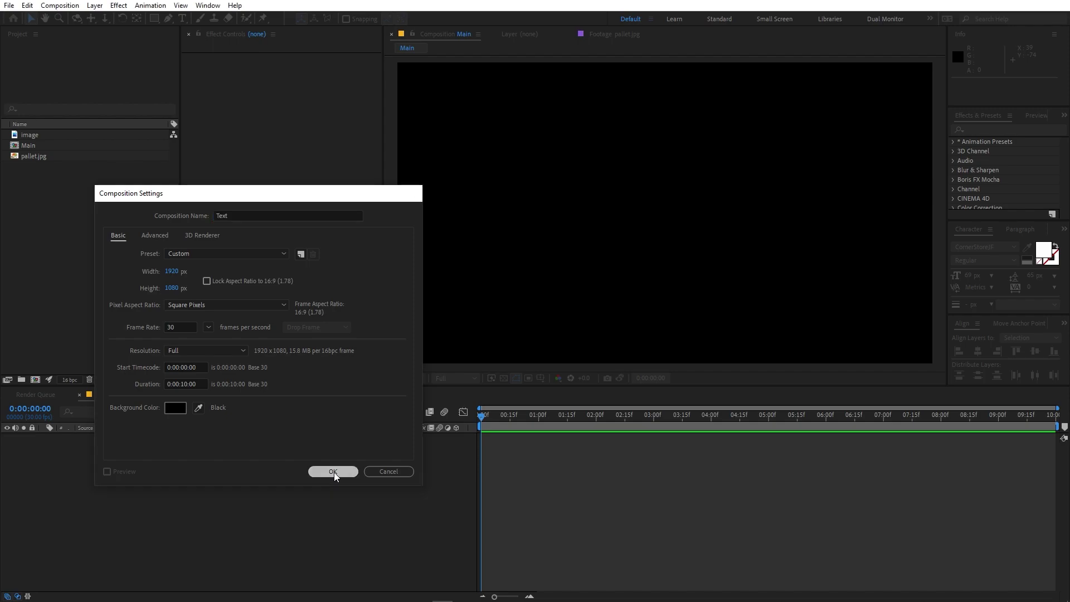
pyautogui.click(60, 202)
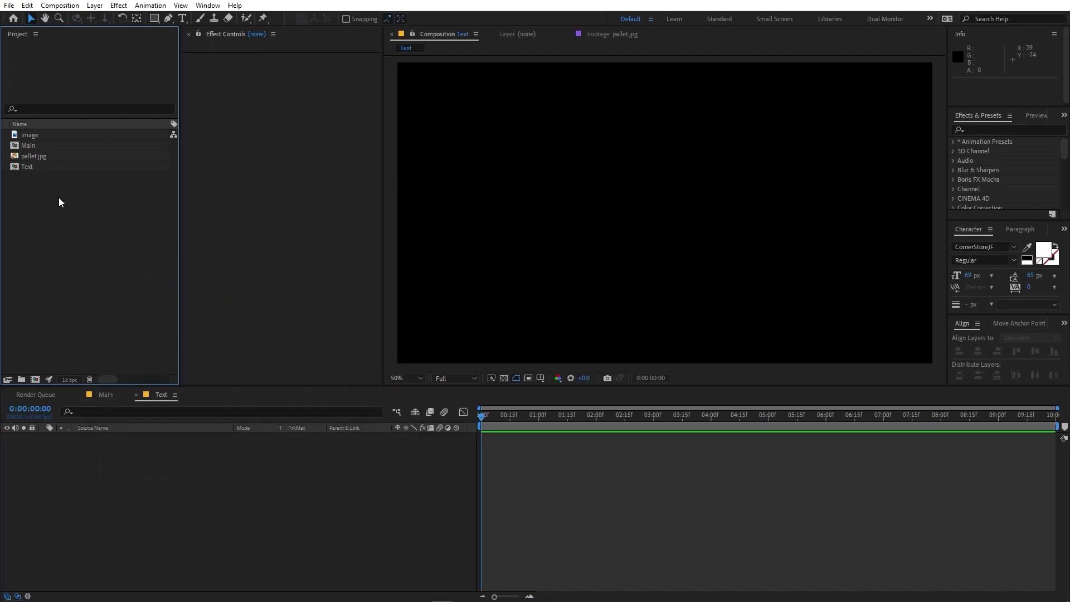
# Step: Add a text layer reading "Christmas" near the middle of the Text composition
pyautogui.click(26, 169)
pyautogui.click(183, 19)
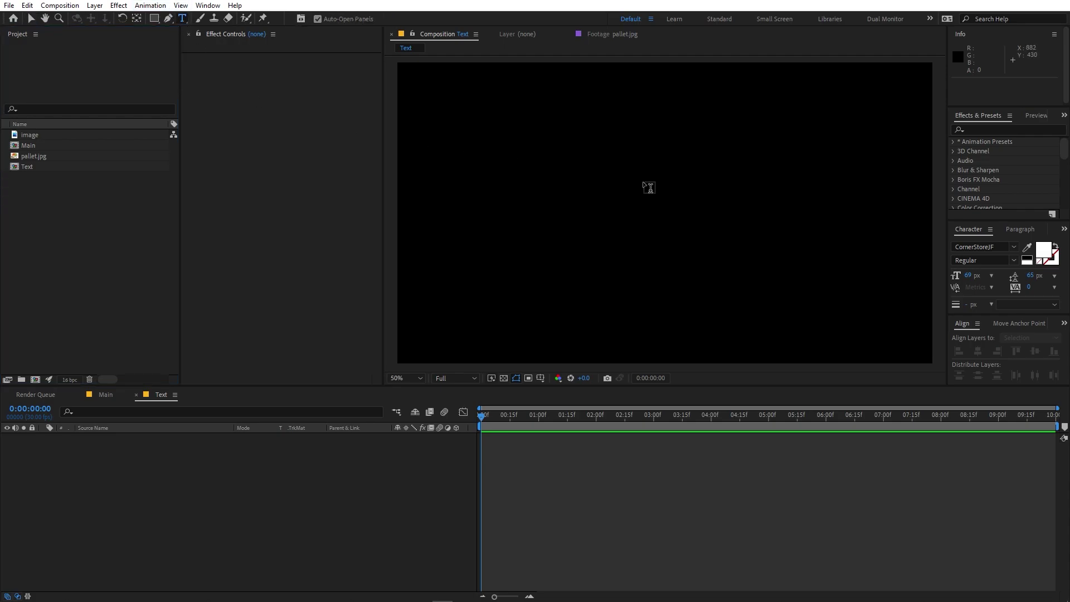
pyautogui.click(605, 214)
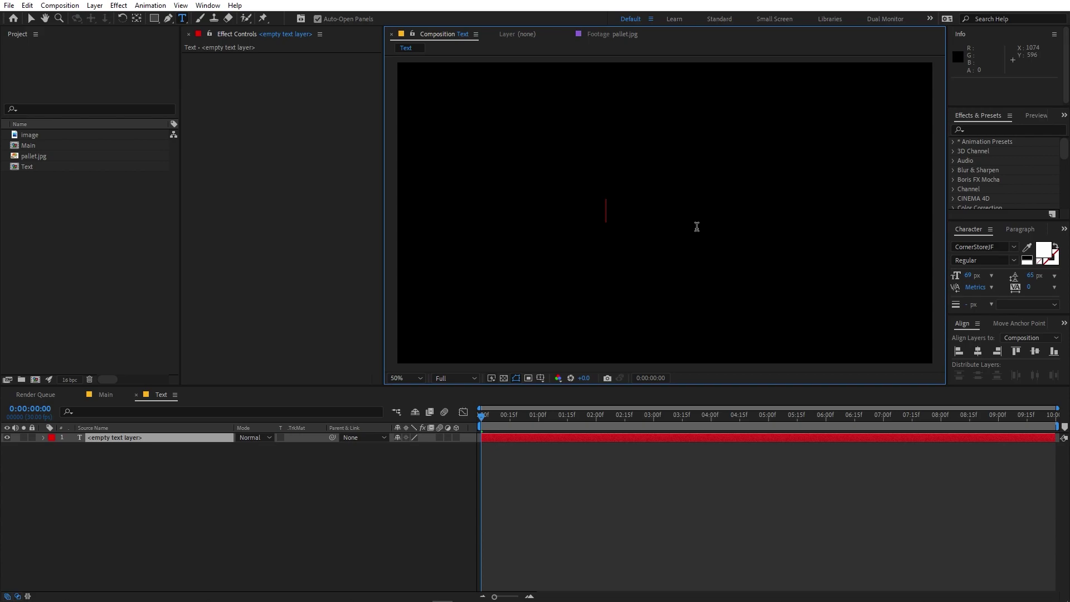
pyautogui.write('Christmas')
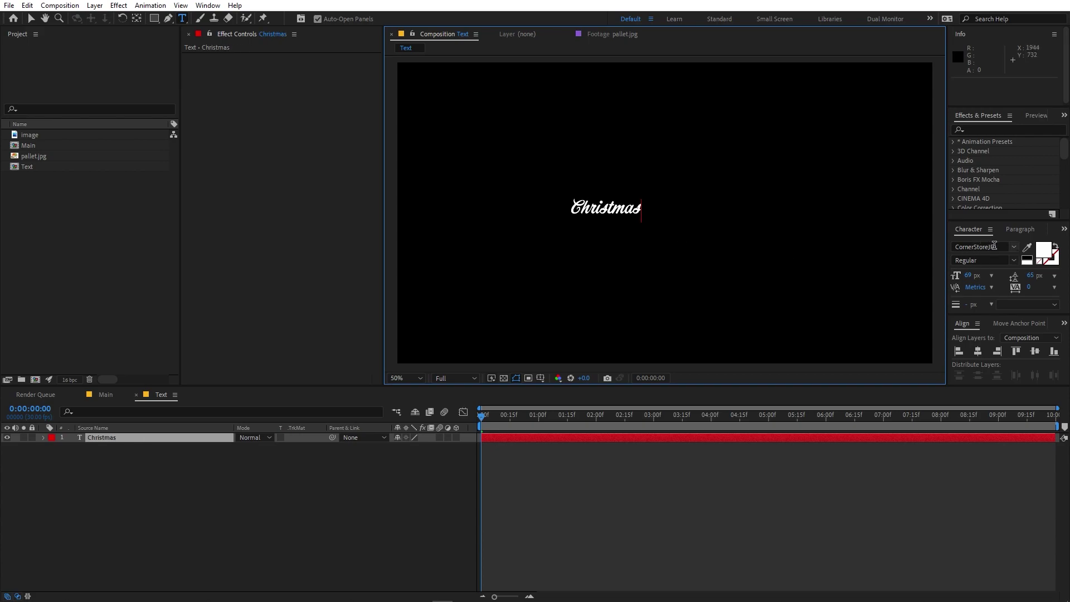
# Step: Center the Christmas text layer horizontally and vertically in the composition
pyautogui.click(168, 438)
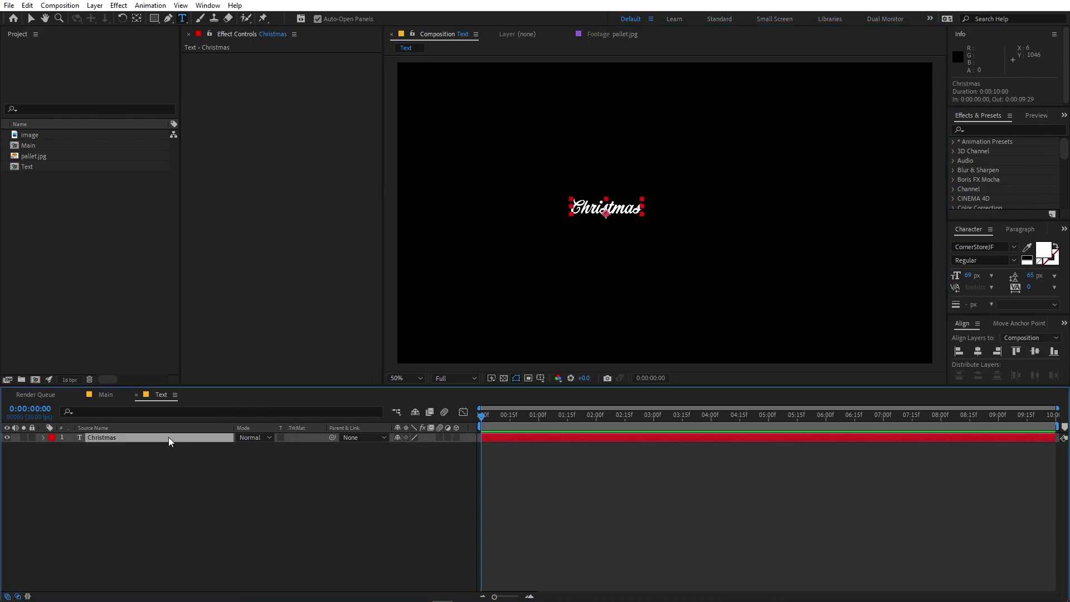
pyautogui.click(978, 351)
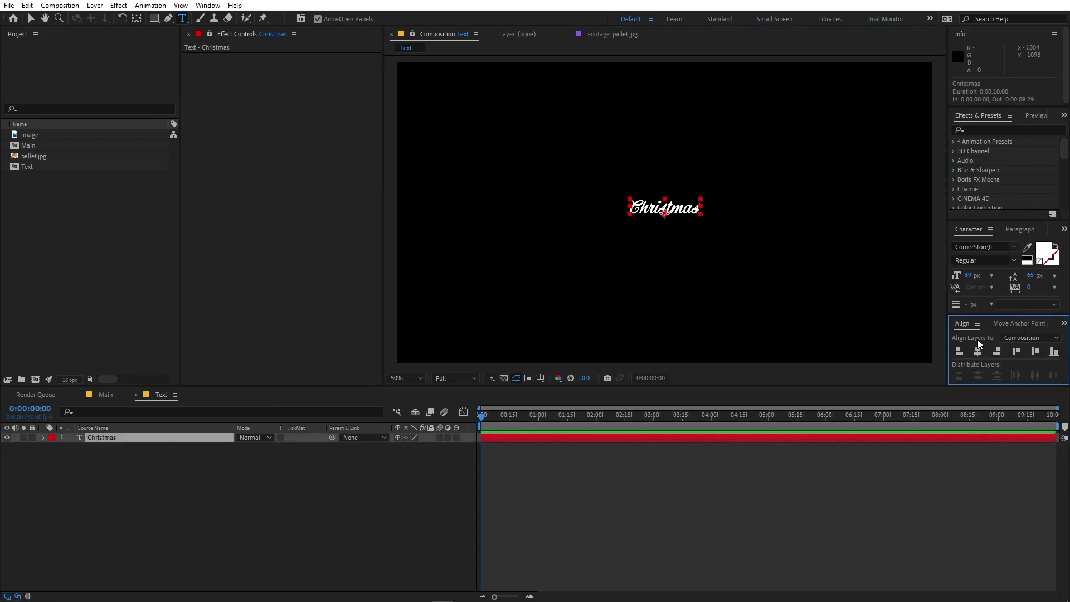
pyautogui.click(1034, 351)
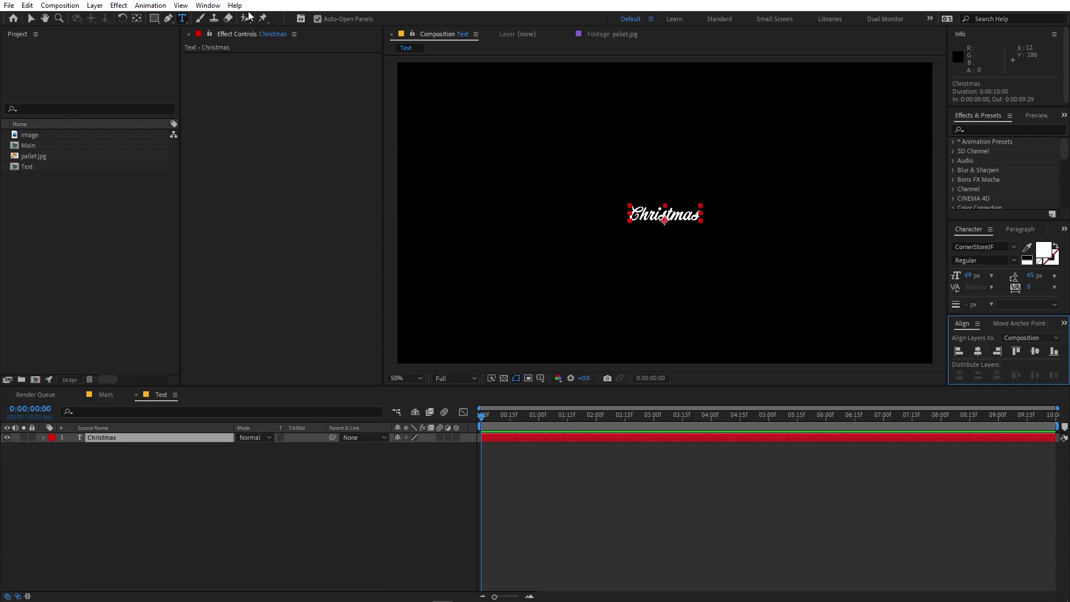
pyautogui.click(221, 7)
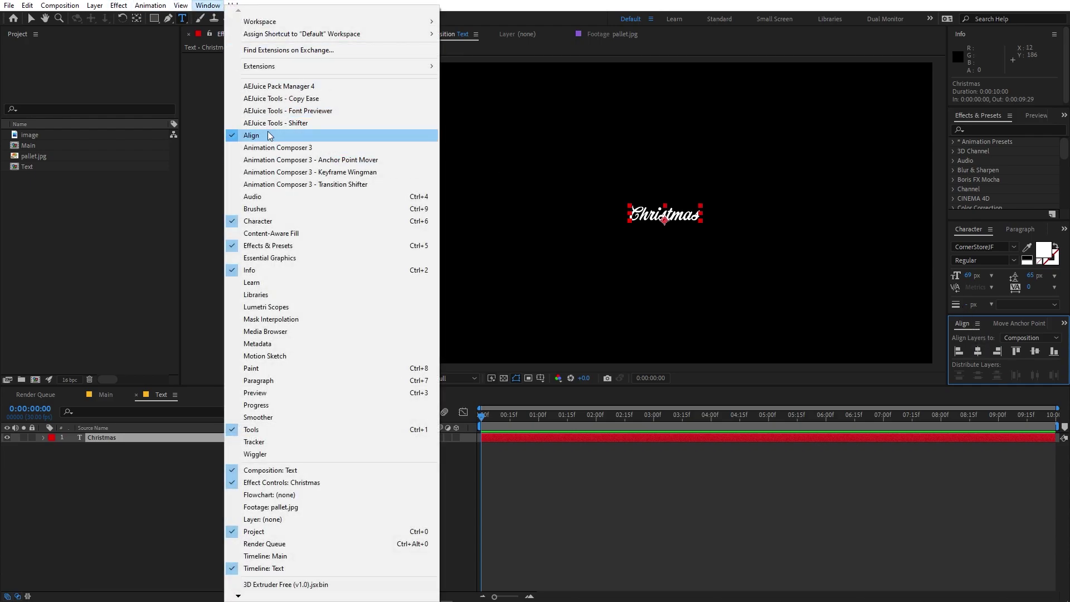
pyautogui.click(85, 497)
# Step: Move the Christmas layer's anchor point to the center of the text with the Pan Behind tool
pyautogui.click(94, 437)
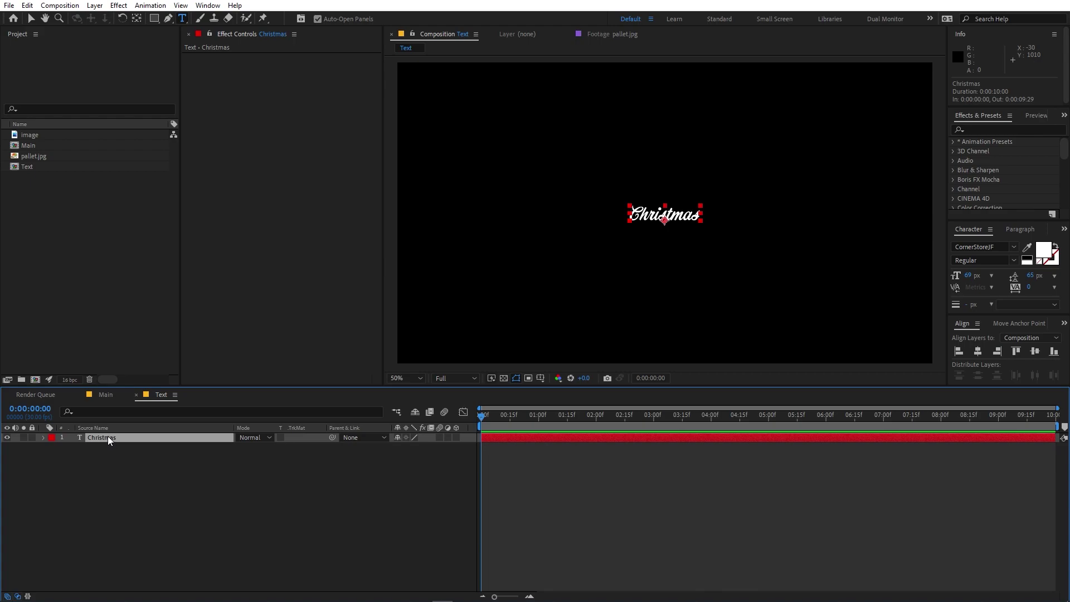
pyautogui.click(138, 21)
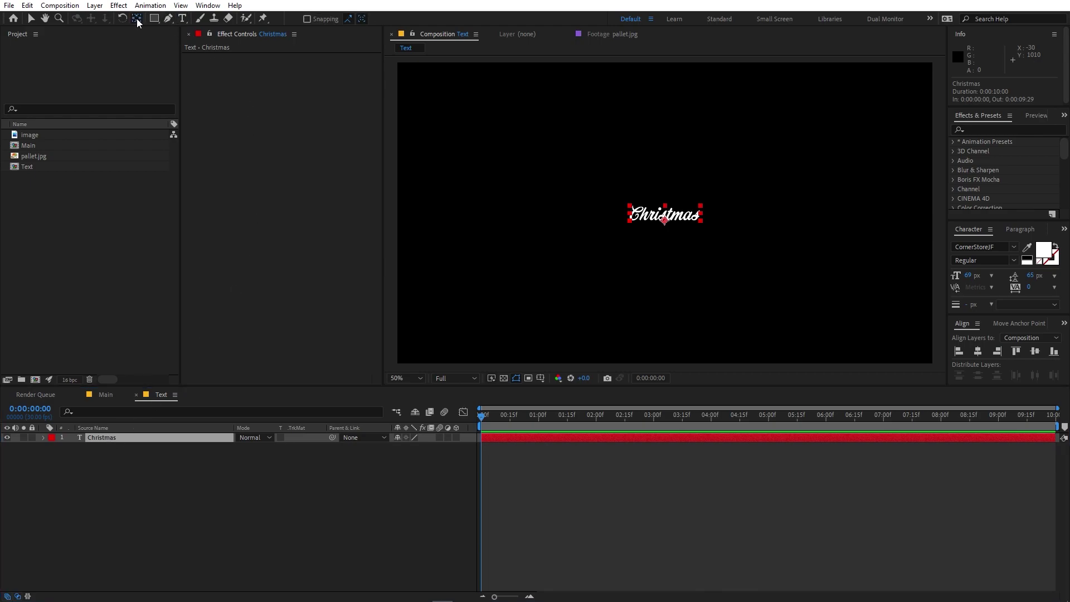
pyautogui.click(226, 495)
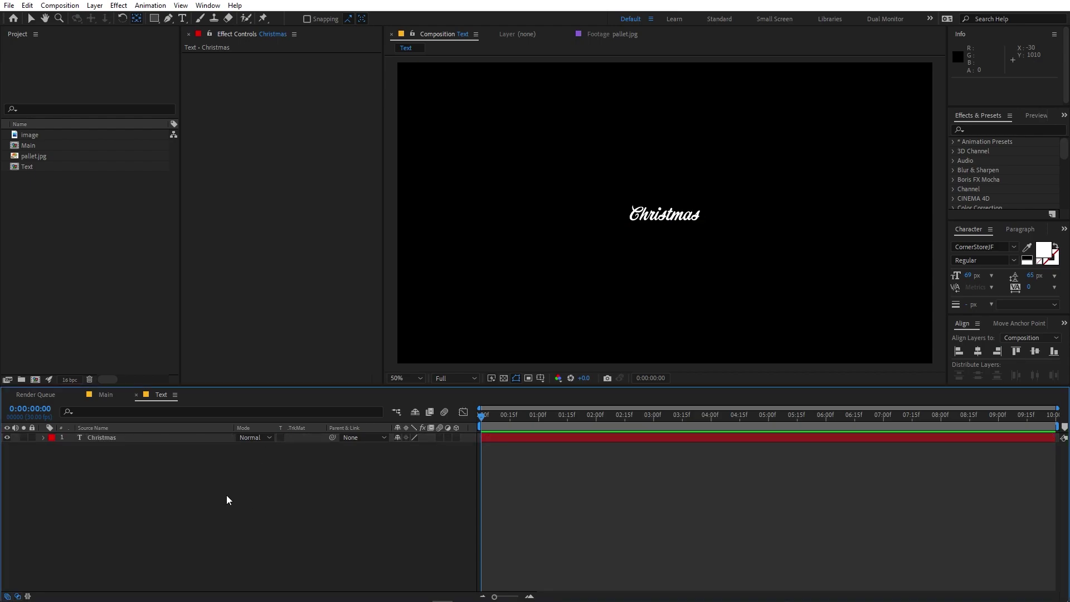
# Step: Scale the Christmas text layer up to about 420.6%
pyautogui.click(131, 439)
pyautogui.press('s')
pyautogui.moveTo(413, 449); pyautogui.dragTo(550, 452)
pyautogui.moveTo(422, 449); pyautogui.dragTo(526, 451)
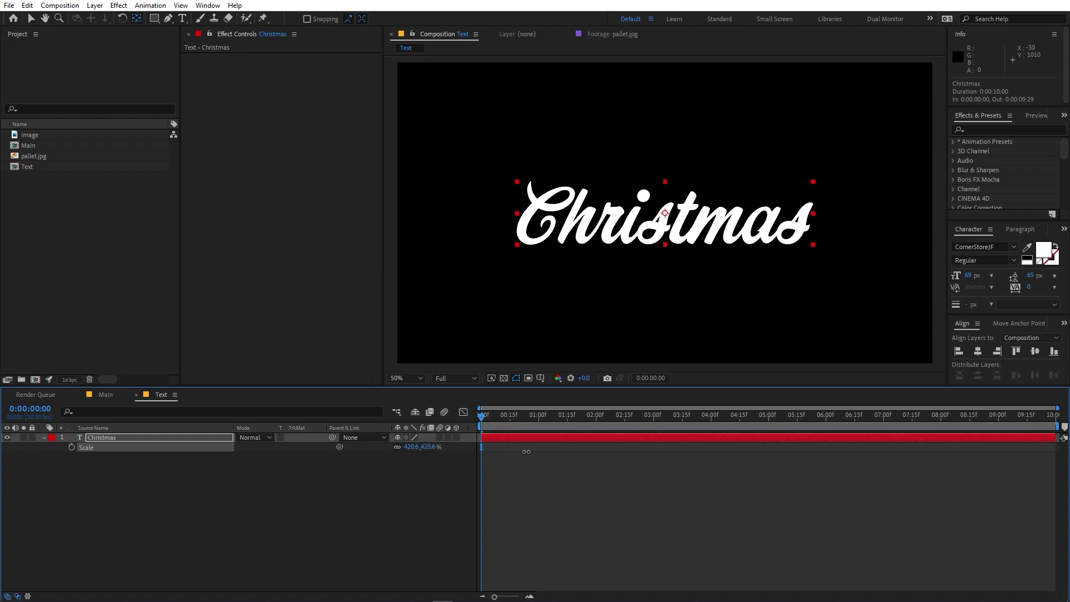
pyautogui.click(335, 484)
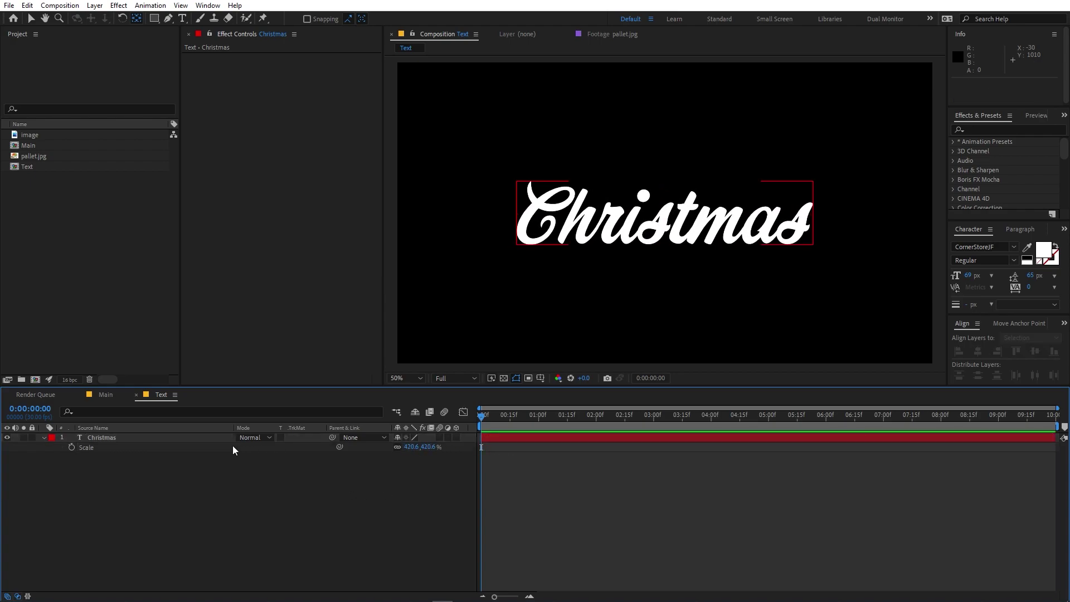
# Step: Add a full-size white solid, 1920 x 1080 px, to the Main composition
pyautogui.click(106, 395)
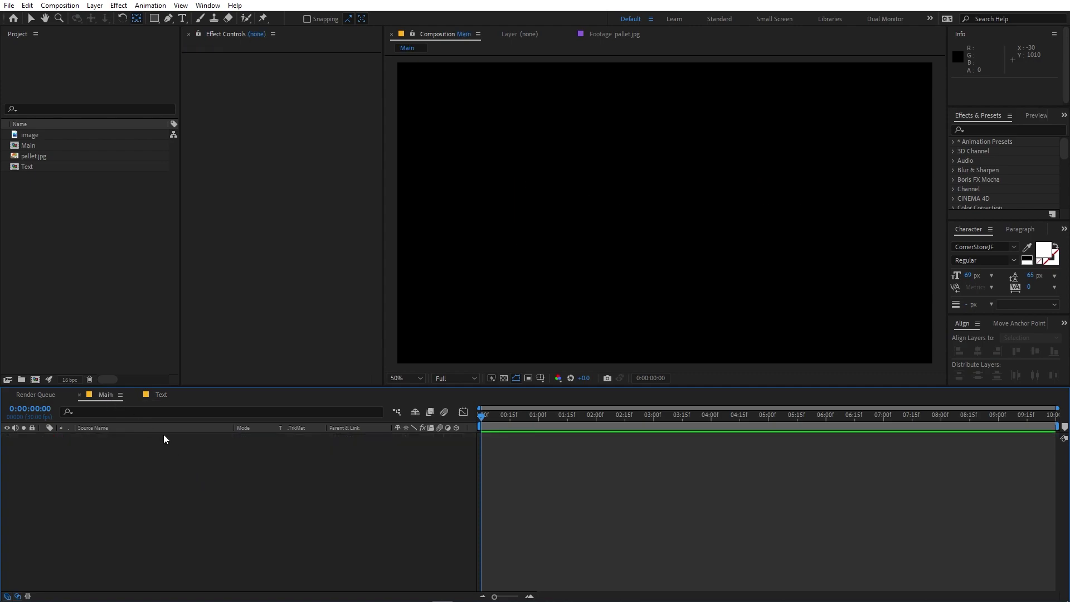
pyautogui.rightClick(173, 531)
pyautogui.moveTo(256, 399)
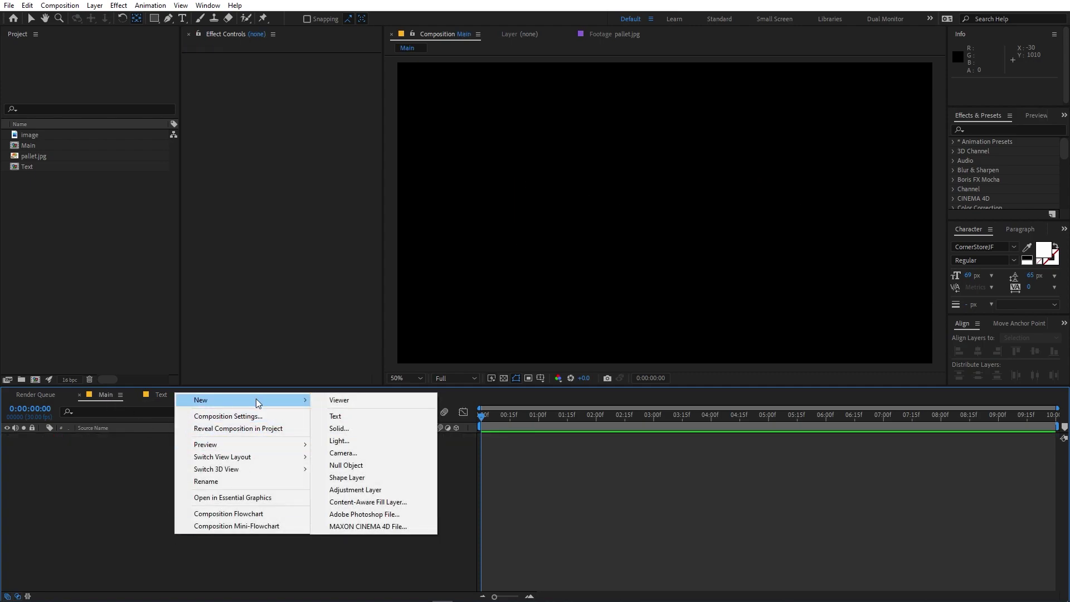
pyautogui.click(353, 428)
pyautogui.click(189, 226)
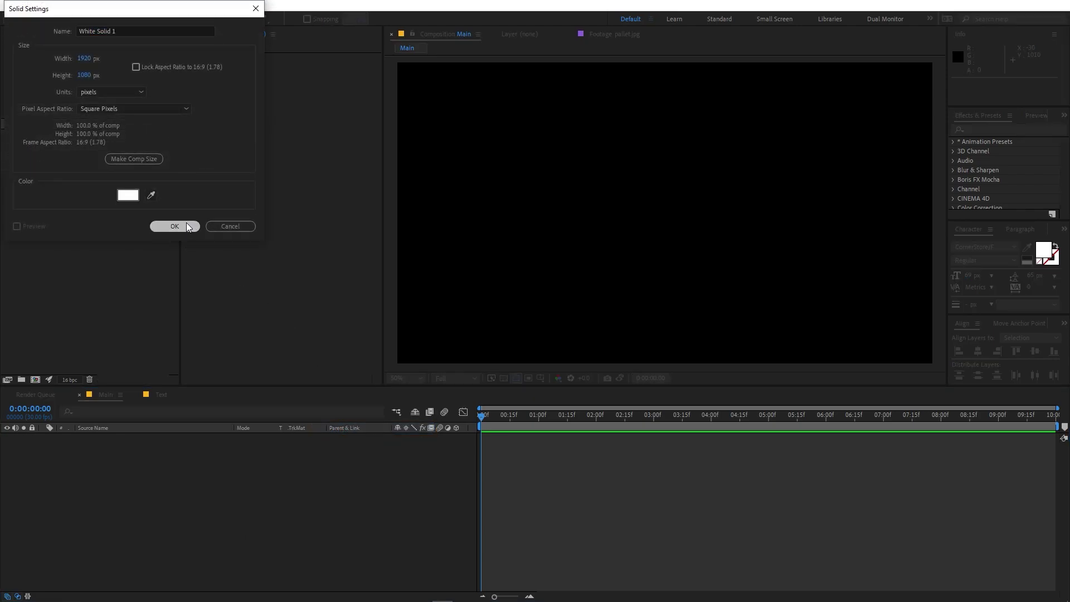
# Step: Place pallet.jpg above the white solid in the lower-left corner of the frame and lock its layer, undoing any accidental shift of the solid
pyautogui.moveTo(25, 161); pyautogui.dragTo(92, 436)
pyautogui.press('v')
pyautogui.moveTo(708, 211); pyautogui.dragTo(520, 337)
pyautogui.click(31, 437)
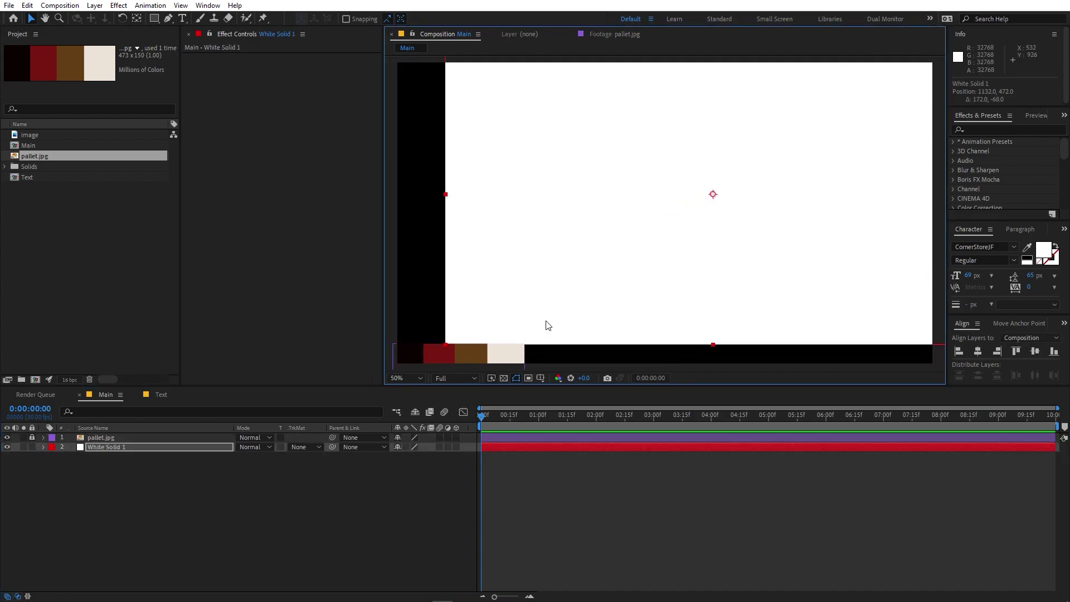
pyautogui.hotkey('ctrl', 'z')
# Step: Apply the Gradient Ramp effect to the White Solid 1 layer
pyautogui.click(105, 447)
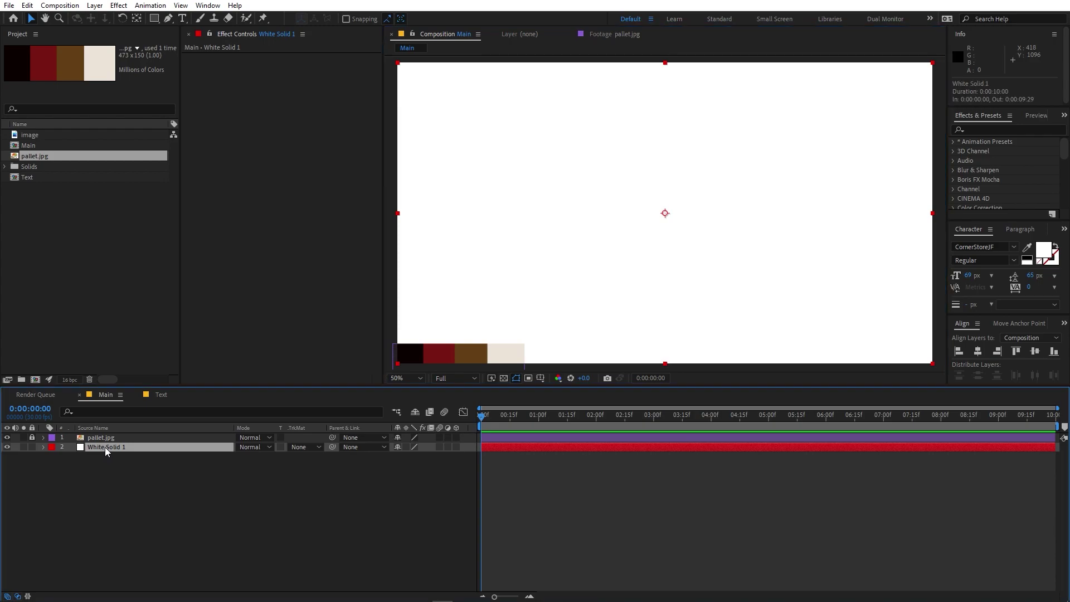
pyautogui.click(984, 129)
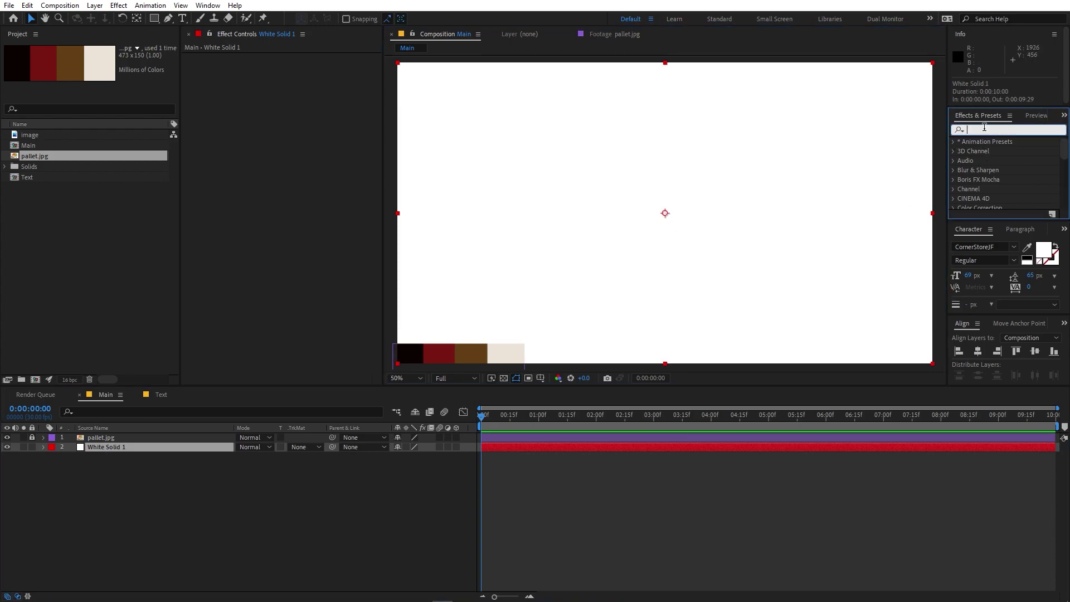
pyautogui.write('grad')
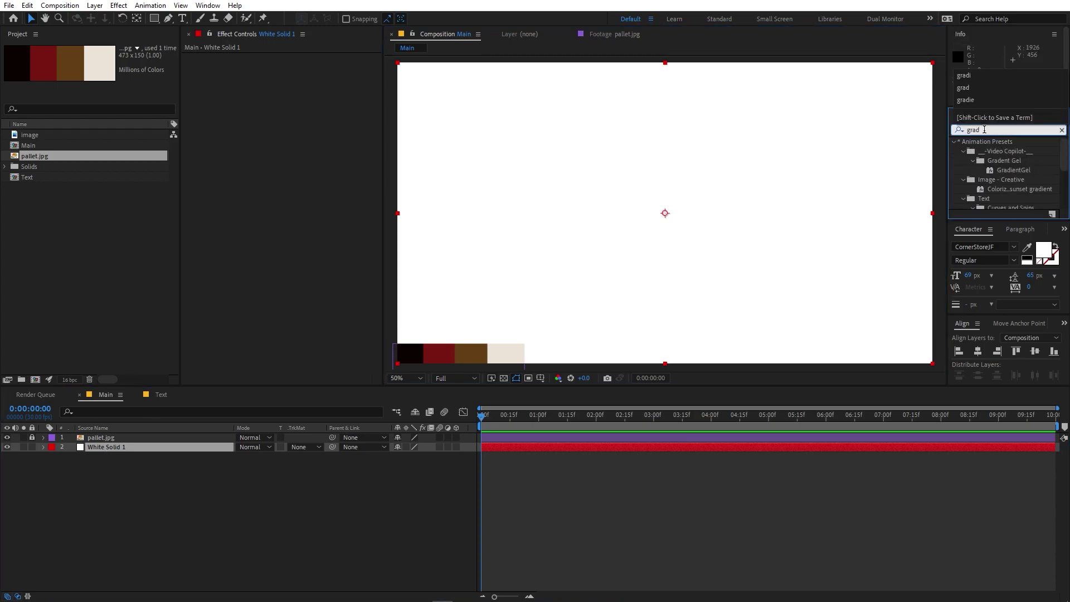
pyautogui.write('i')
pyautogui.moveTo(1001, 166); pyautogui.dragTo(122, 447)
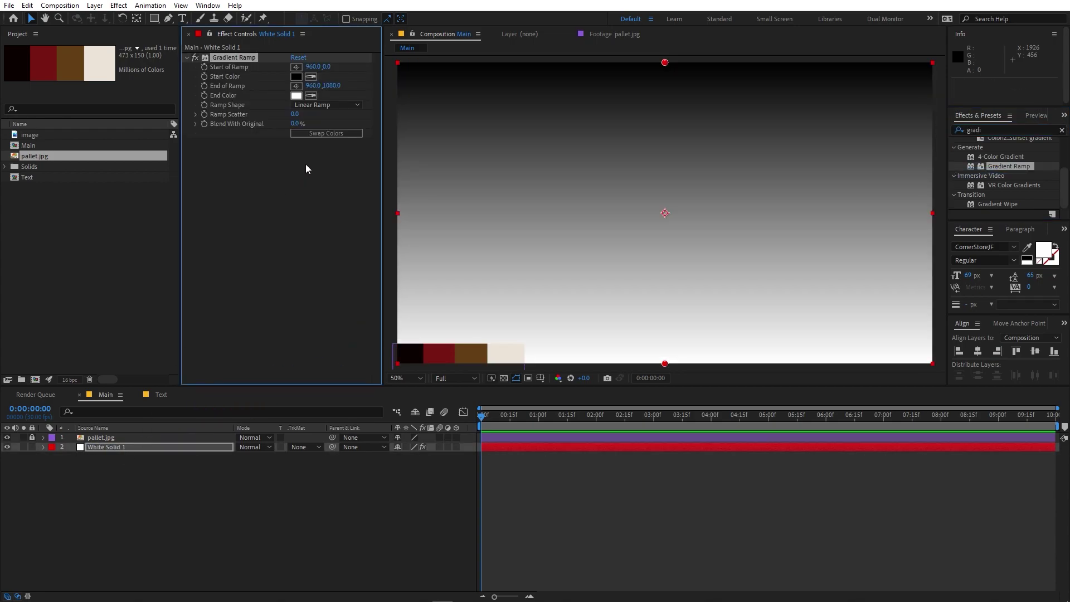
# Step: Make the gradient a Radial Ramp starting near the frame's center at 960, 532 and ending at the lower-left corner at -2, 1072
pyautogui.click(316, 105)
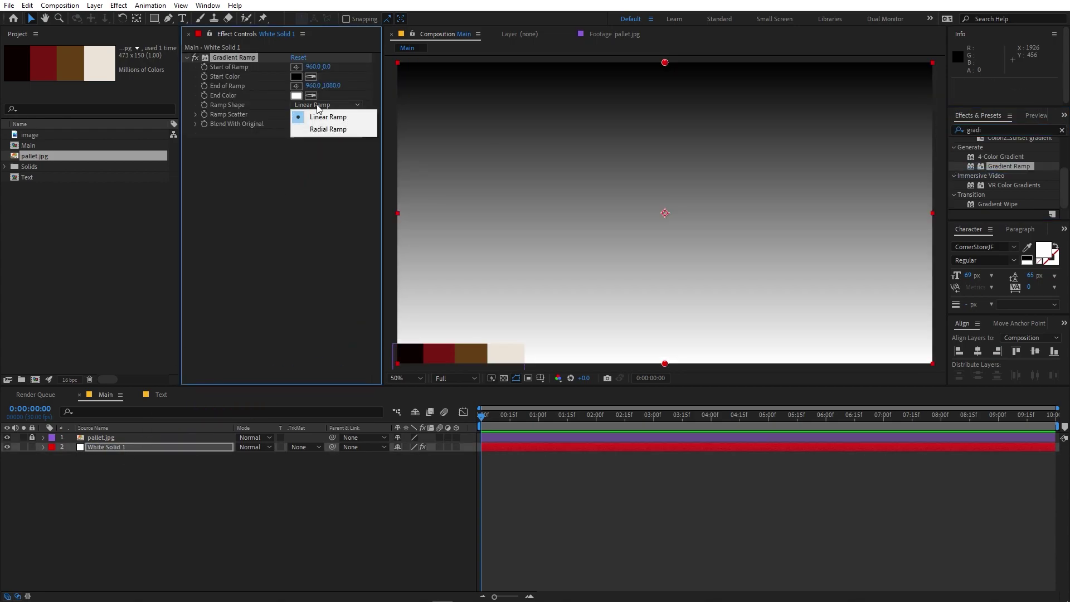
pyautogui.click(323, 131)
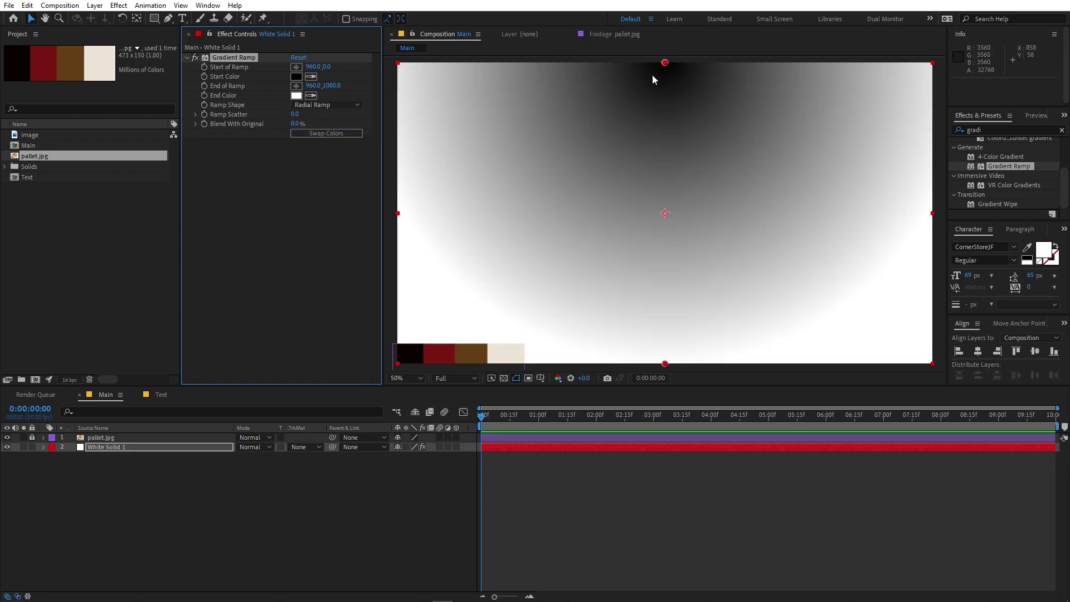
pyautogui.moveTo(664, 63); pyautogui.dragTo(667, 215)
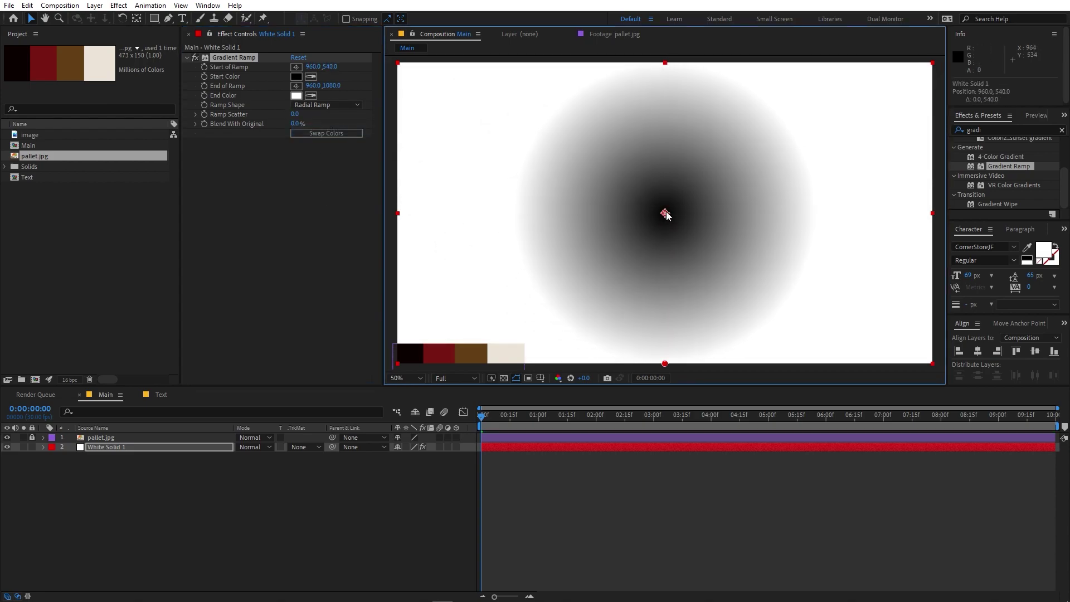
pyautogui.moveTo(666, 364); pyautogui.dragTo(398, 365)
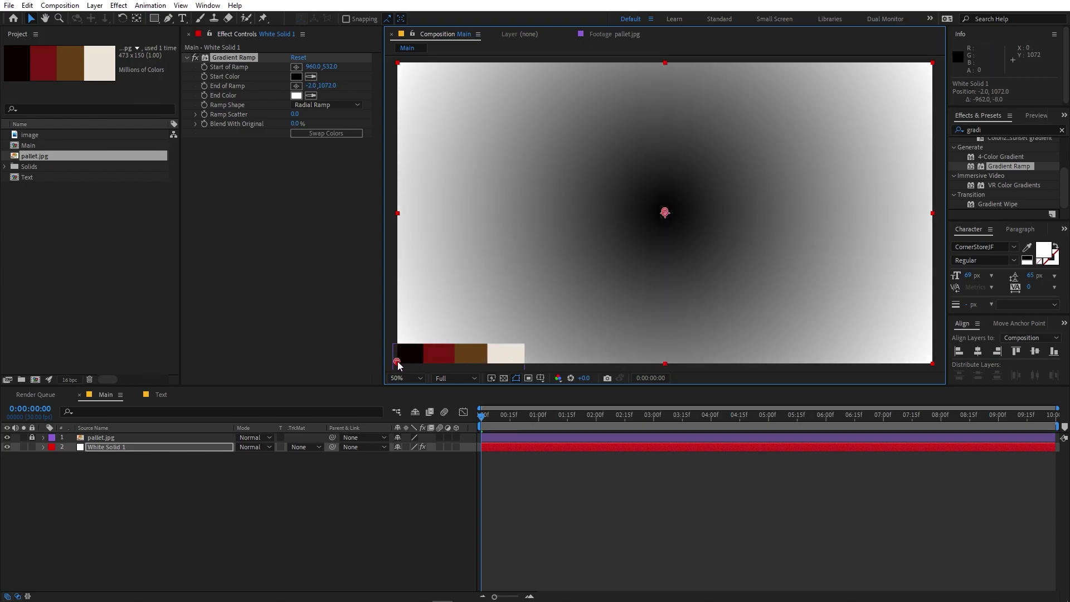
# Step: Sample the palette's dark red as the Gradient Ramp start color and its black as the end color
pyautogui.click(313, 76)
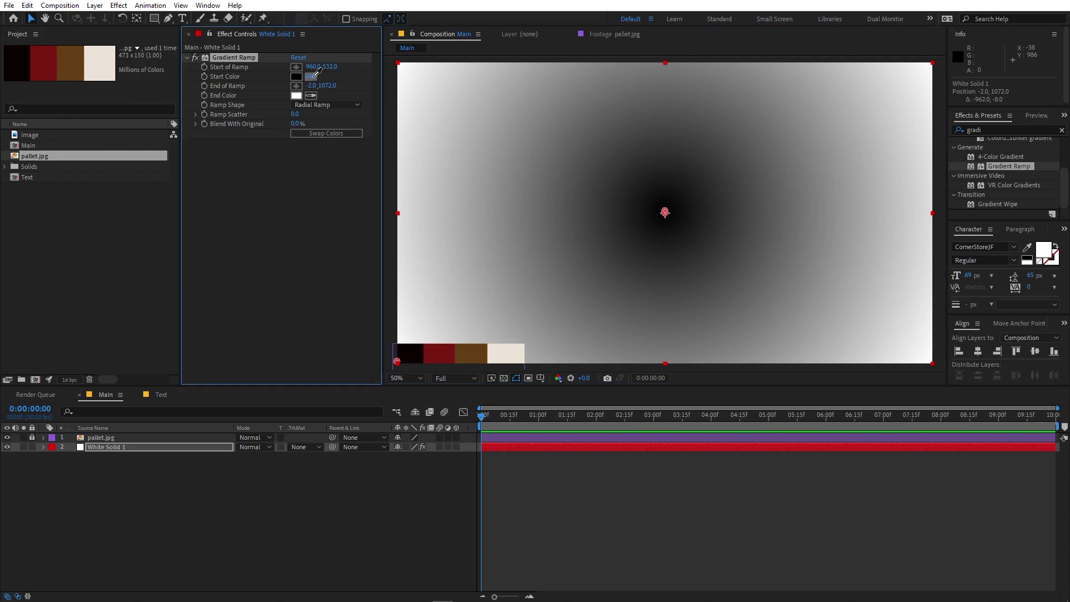
pyautogui.click(445, 347)
pyautogui.click(310, 95)
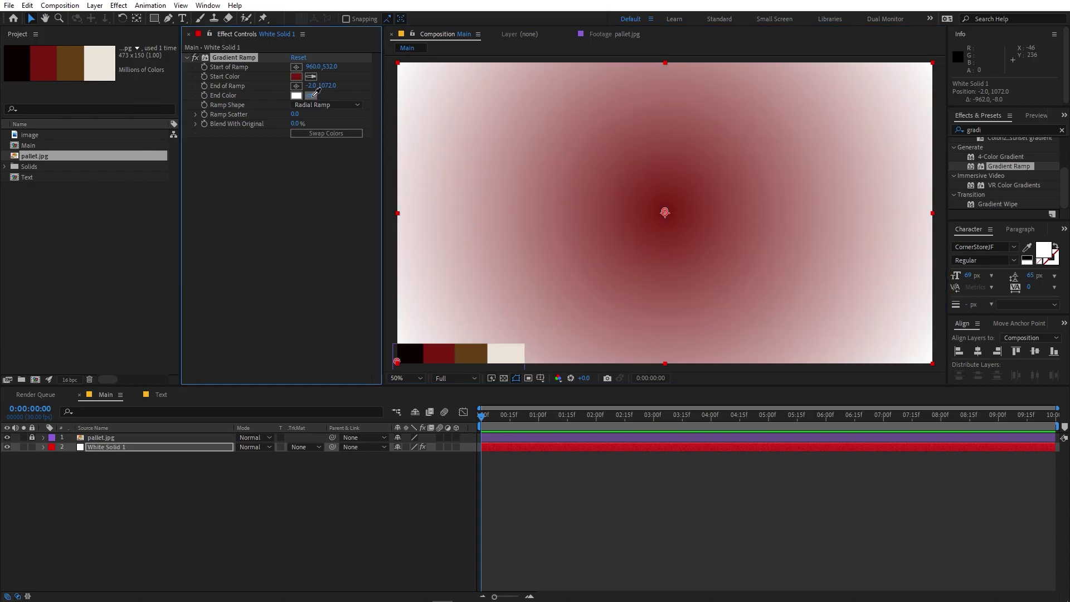
pyautogui.click(414, 350)
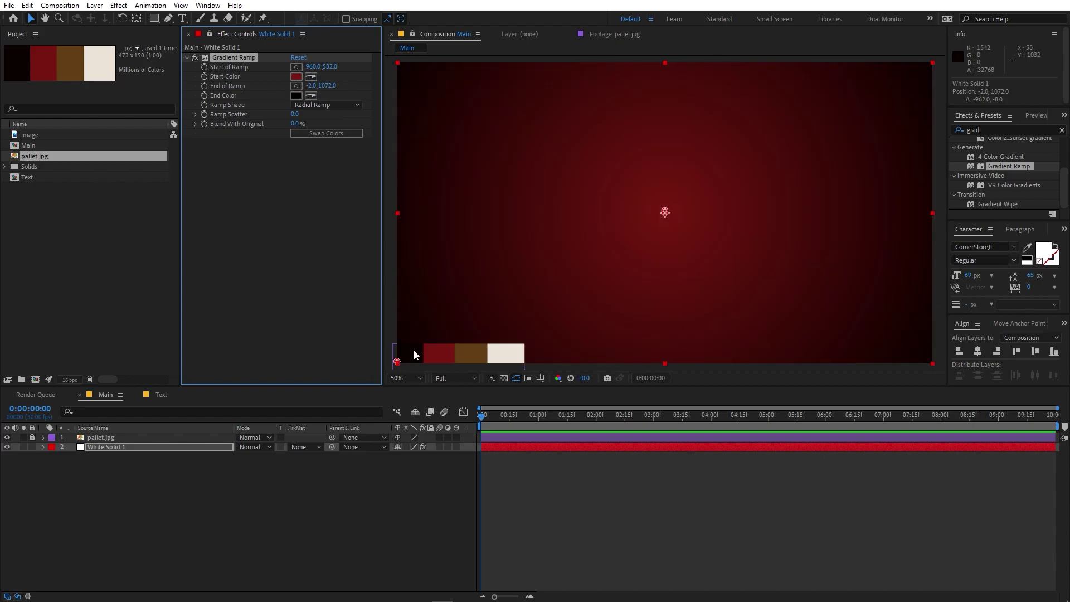
pyautogui.click(355, 511)
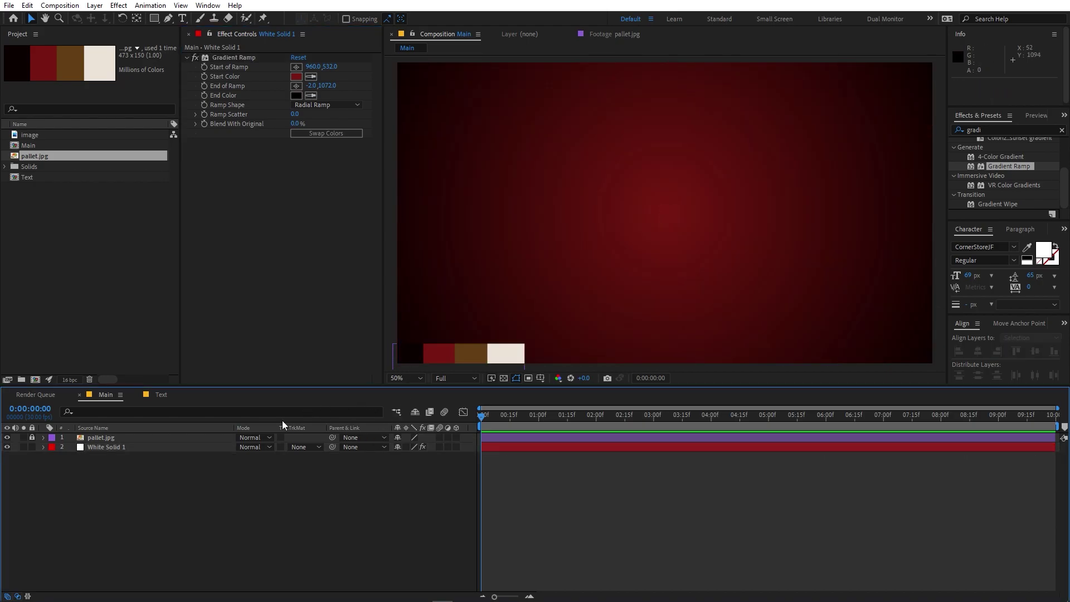
# Step: Add the Text composition to Main between the pallet.jpg and White Solid 1 layers
pyautogui.click(53, 223)
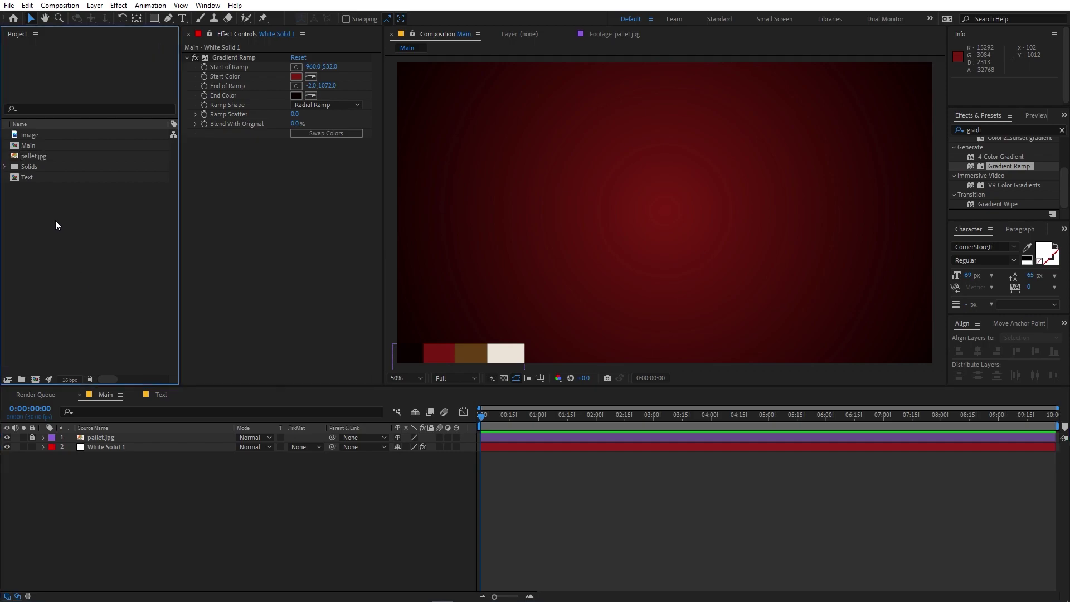
pyautogui.moveTo(31, 177); pyautogui.dragTo(132, 449)
pyautogui.click(189, 485)
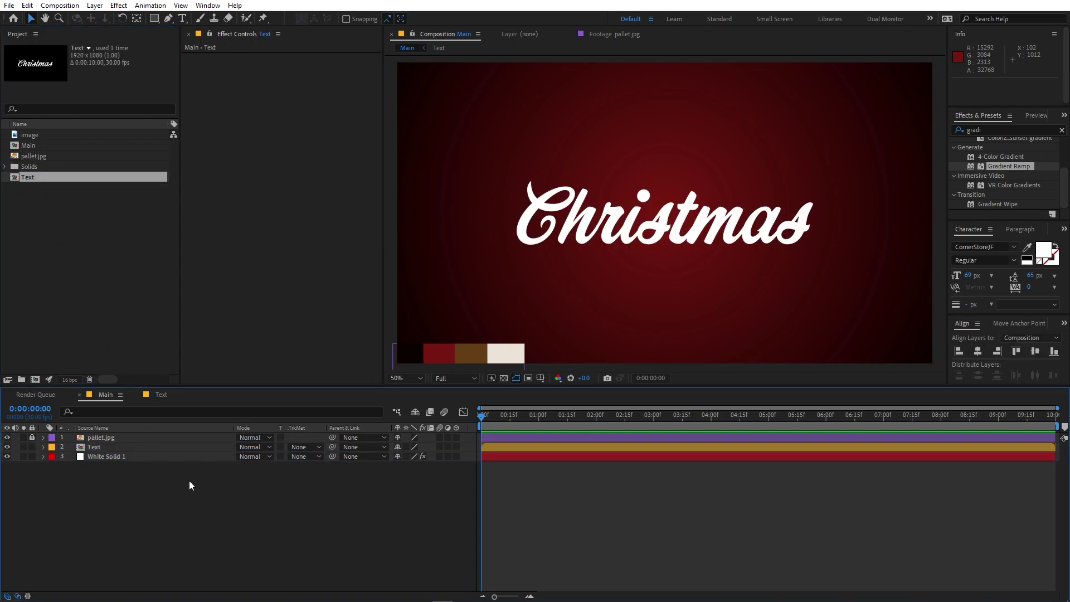
# Step: Apply the Fill effect to the Text layer and color it with the palette's cream swatch
pyautogui.click(92, 449)
pyautogui.click(996, 130)
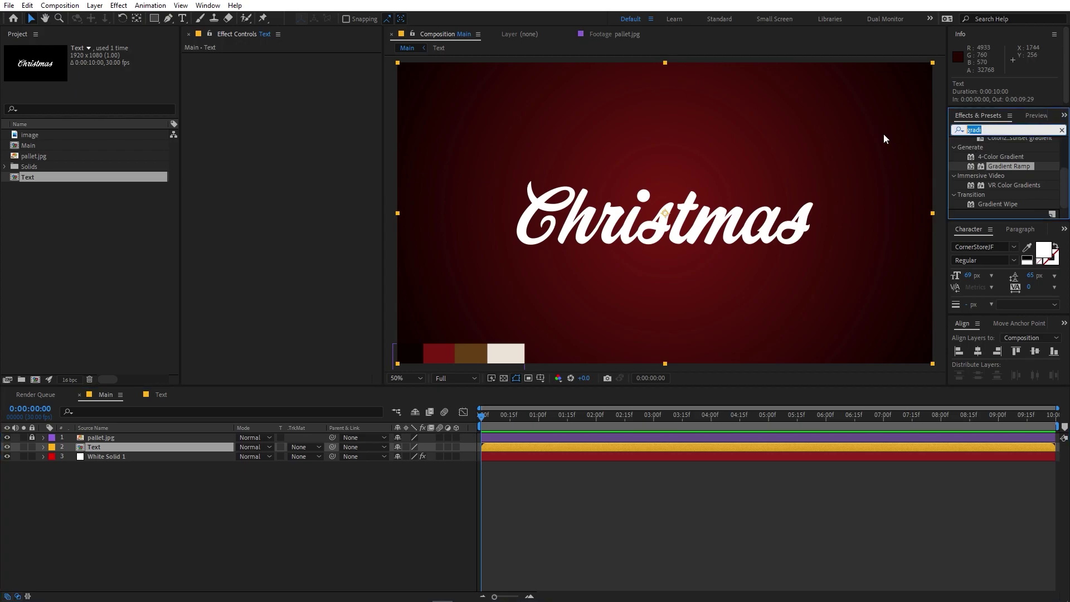
pyautogui.write('fill')
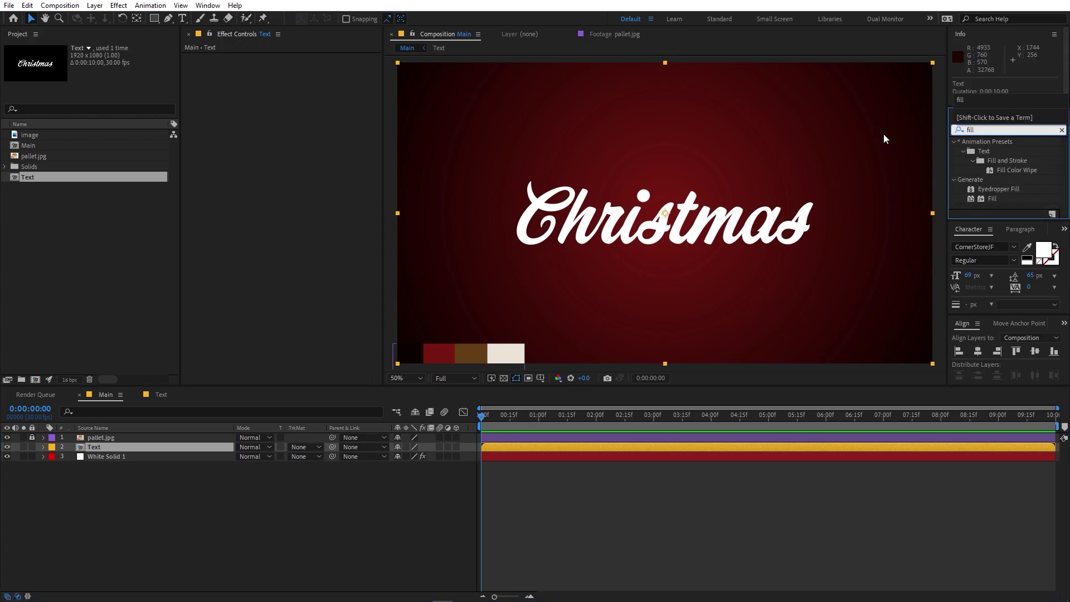
pyautogui.moveTo(985, 203); pyautogui.dragTo(507, 223)
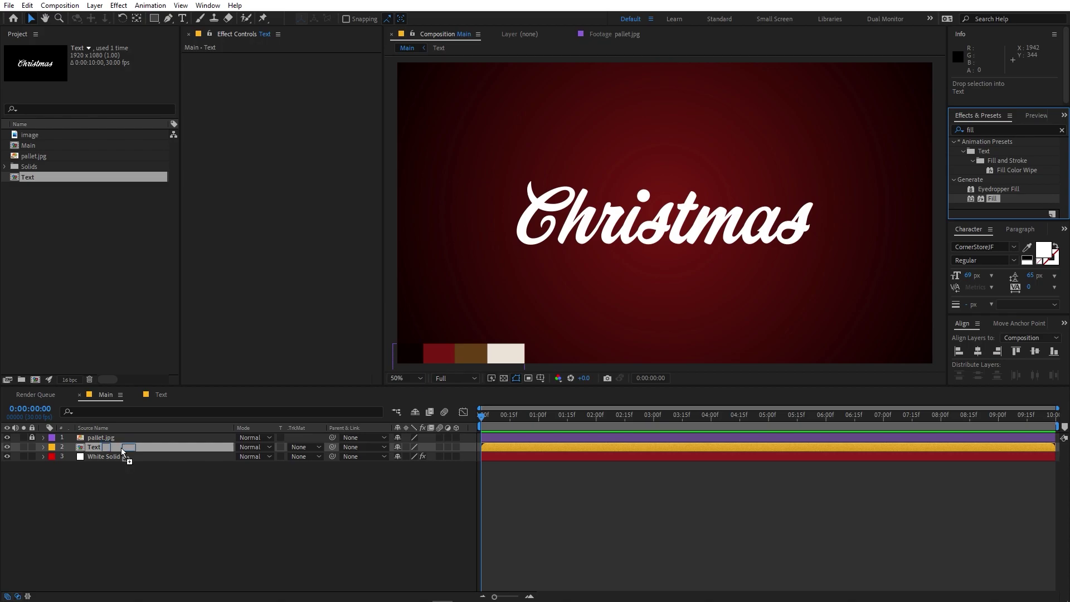
pyautogui.click(311, 86)
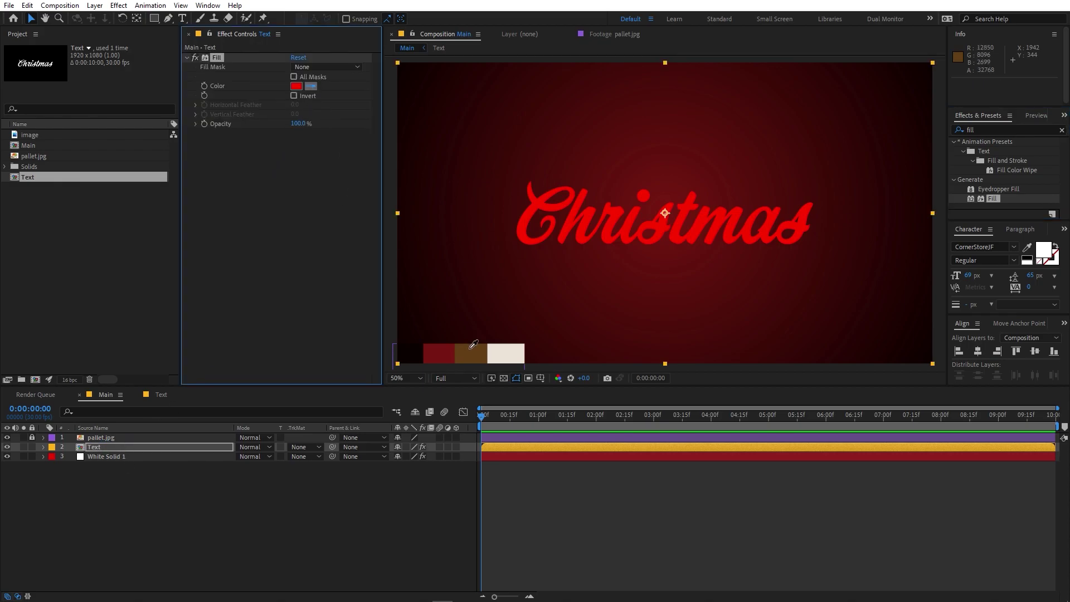
pyautogui.click(506, 350)
pyautogui.click(342, 498)
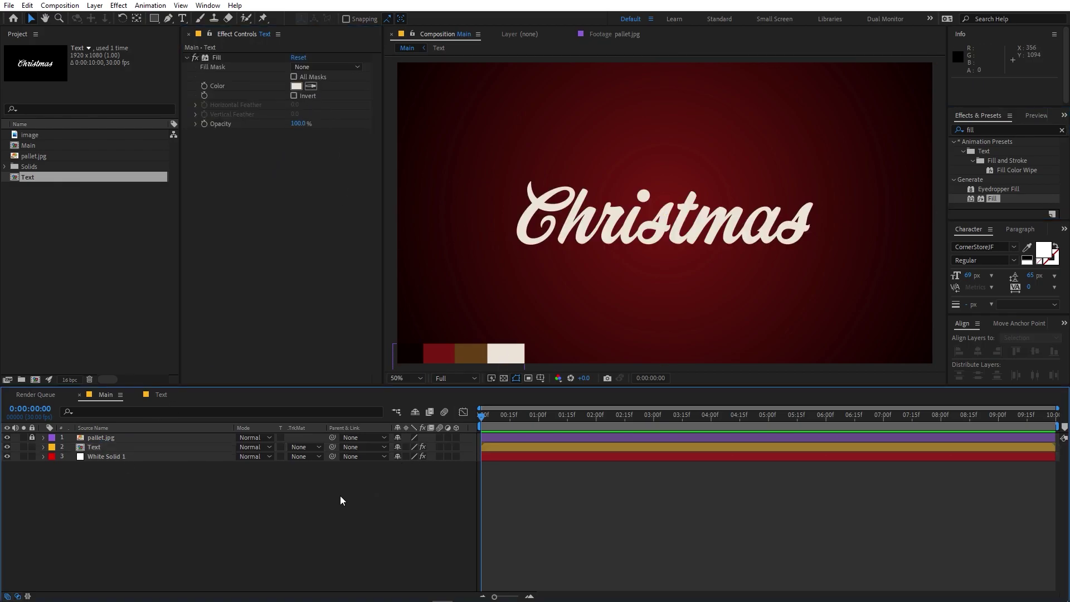
# Step: Add a Bevel and Emboss layer style to the Text layer
pyautogui.click(101, 258)
pyautogui.scroll(4, 565, 217)
pyautogui.press('h')
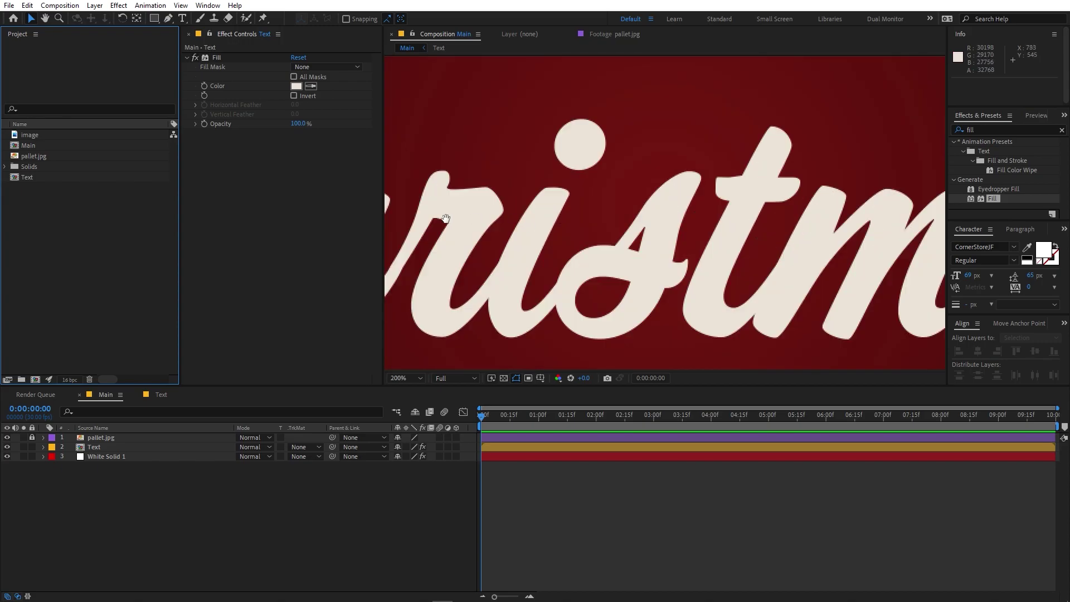
pyautogui.moveTo(565, 217); pyautogui.dragTo(732, 214)
pyautogui.press('v')
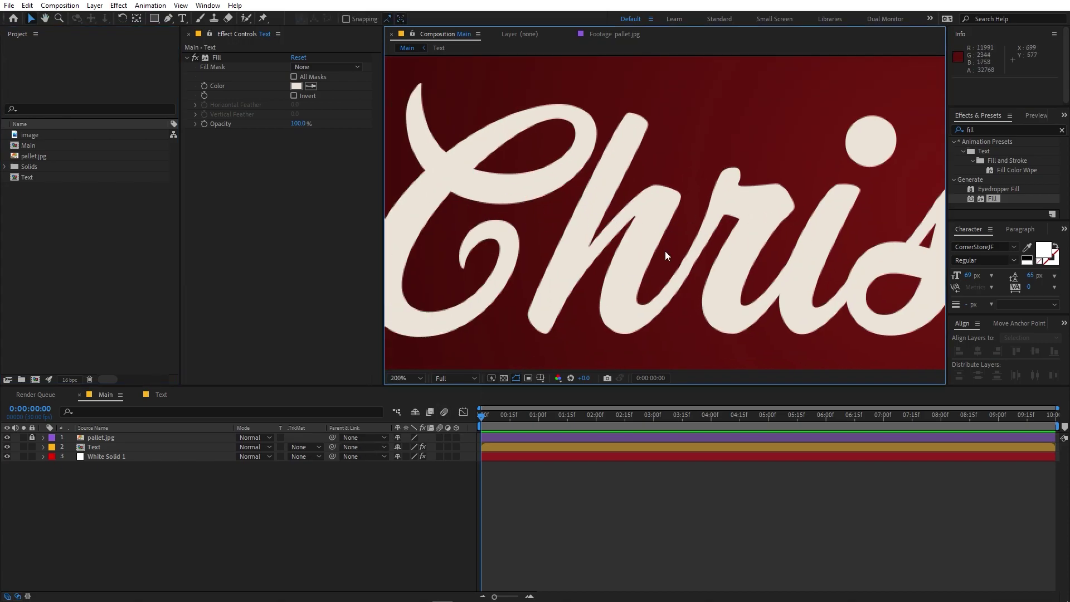
pyautogui.press(',')
pyautogui.click(101, 447)
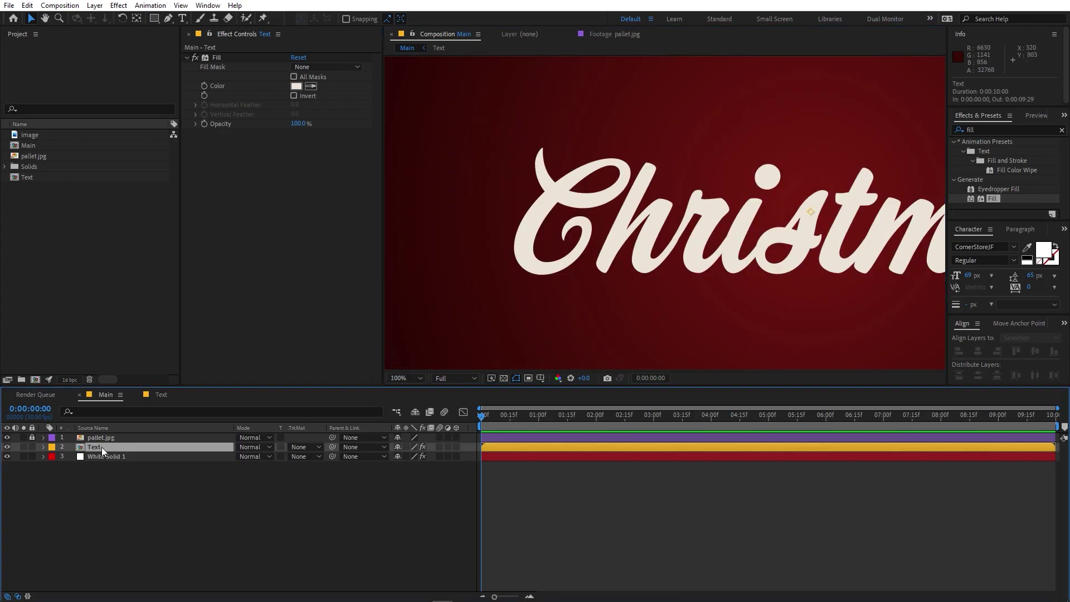
pyautogui.rightClick(102, 447)
pyautogui.moveTo(156, 276)
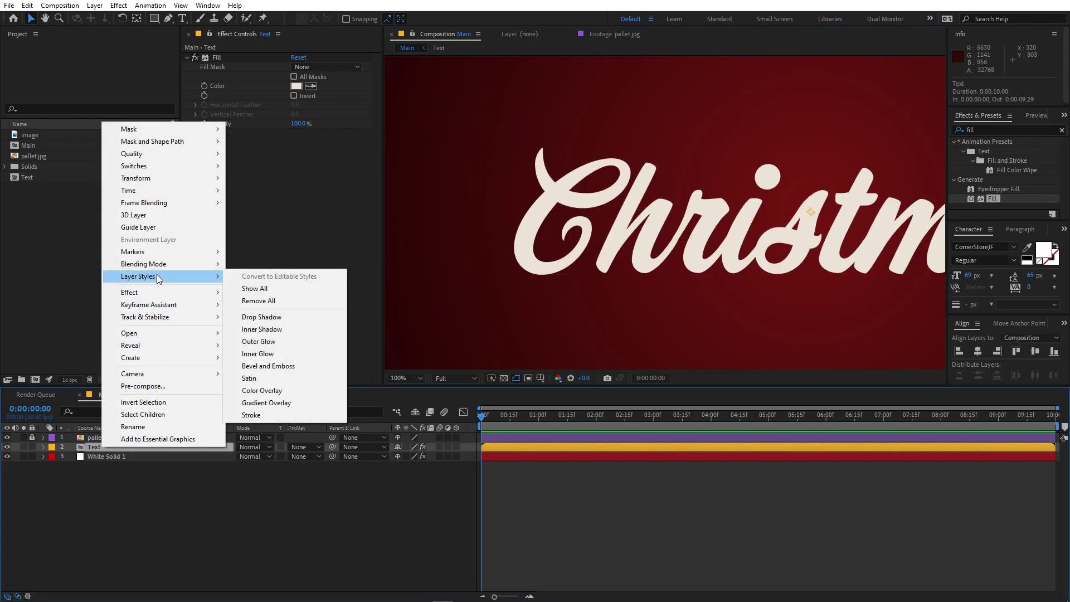
pyautogui.click(258, 366)
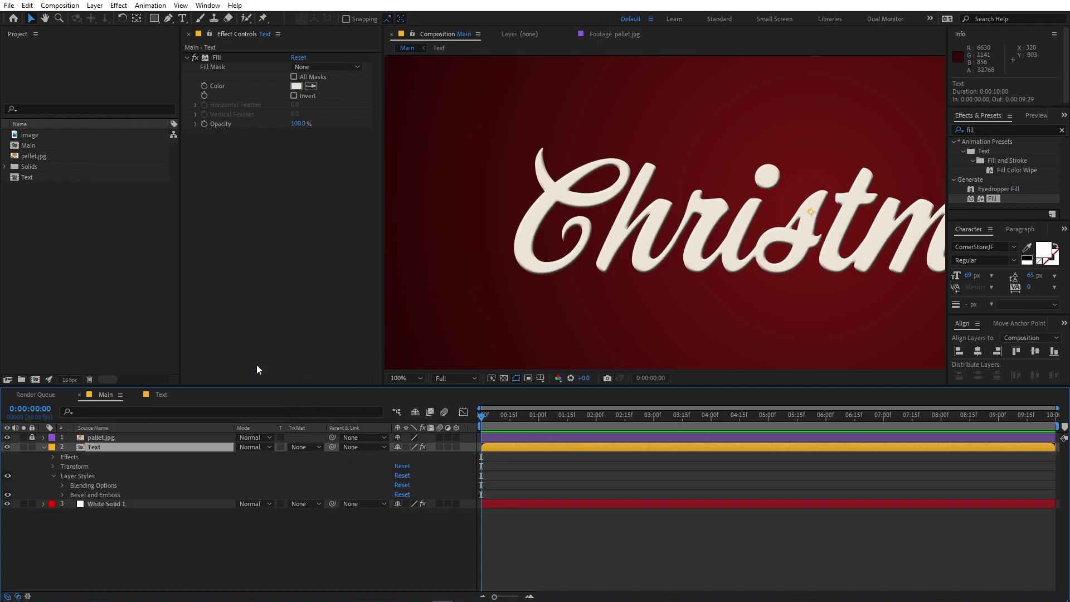
# Step: Set the Bevel and Emboss shadow color to white and its shadow opacity to 100%
pyautogui.click(63, 494)
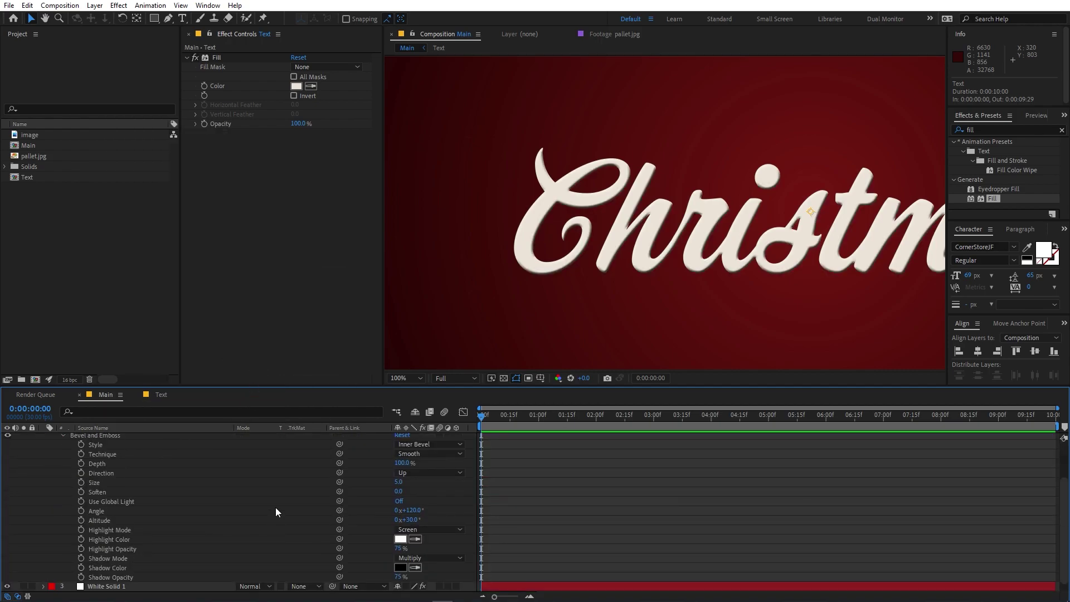
pyautogui.scroll(1, 275, 507)
pyautogui.scroll(-1, 275, 512)
pyautogui.click(400, 568)
pyautogui.click(139, 283)
pyautogui.moveTo(139, 283); pyautogui.dragTo(106, 252)
pyautogui.press('Return')
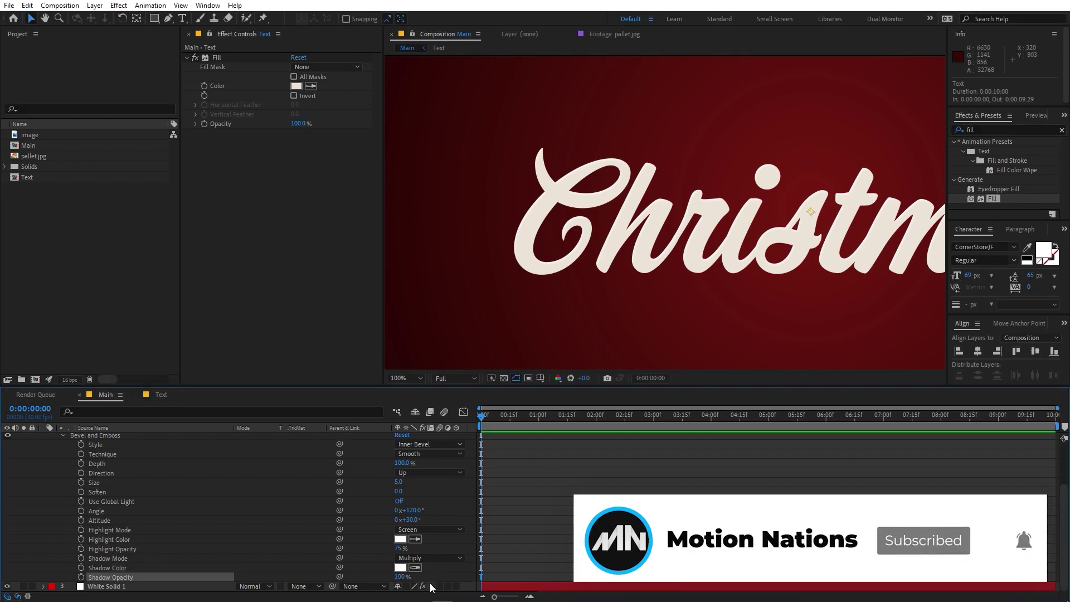
# Step: Change the Bevel and Emboss shadow mode to Screen and inspect the letter edges up close
pyautogui.scroll(4, 610, 219)
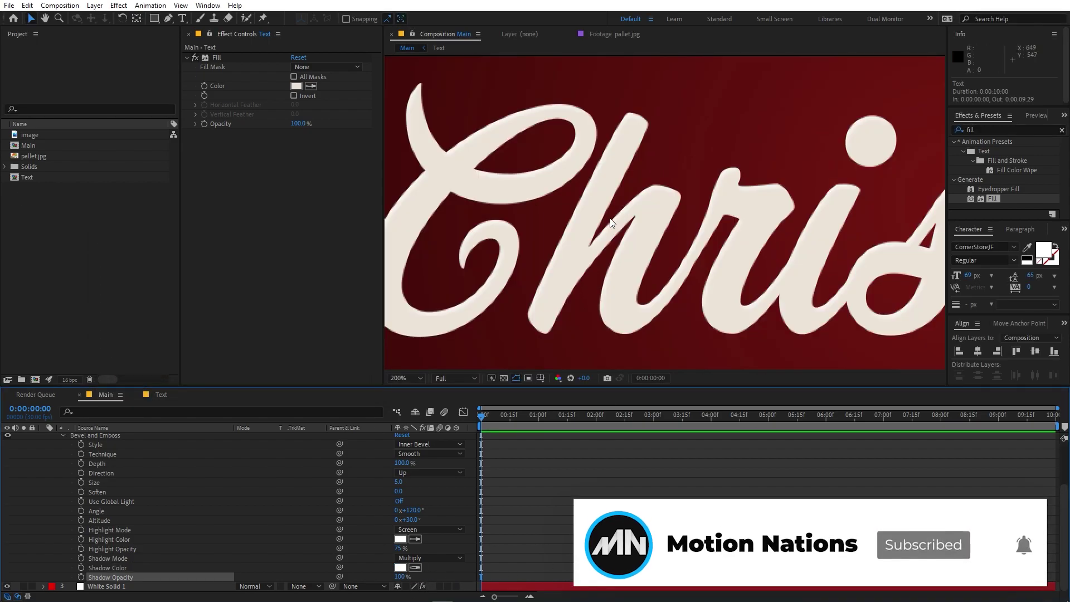
pyautogui.scroll(-2, 610, 219)
pyautogui.click(429, 557)
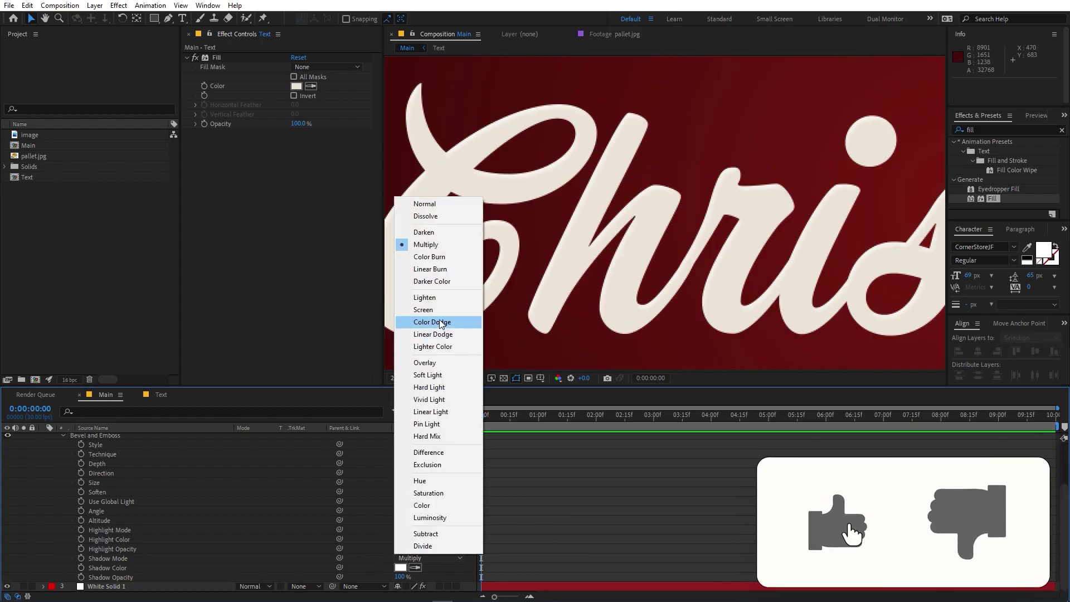
pyautogui.click(430, 310)
pyautogui.scroll(2, 590, 253)
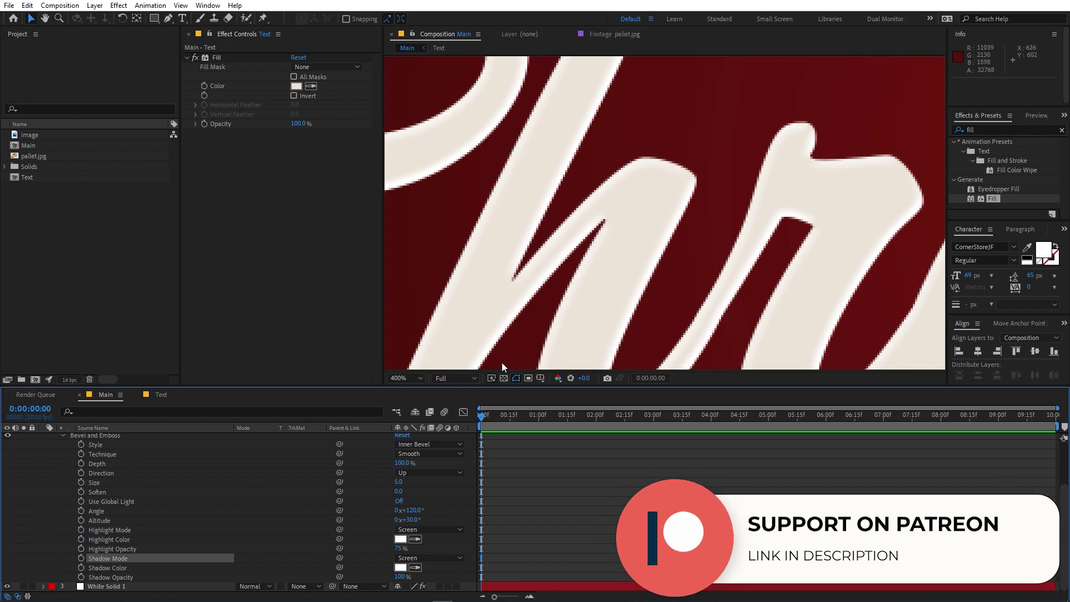
pyautogui.press(',')
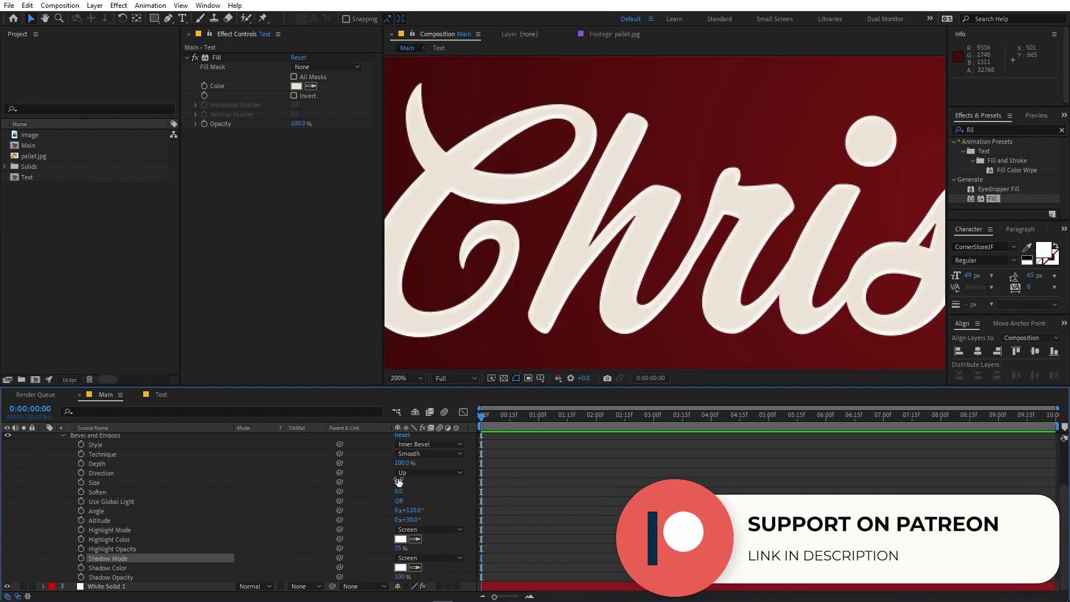
pyautogui.moveTo(397, 481)
pyautogui.mouseDown()
pyautogui.moveTo(423, 479)
pyautogui.moveTo(408, 479)
pyautogui.mouseUp()
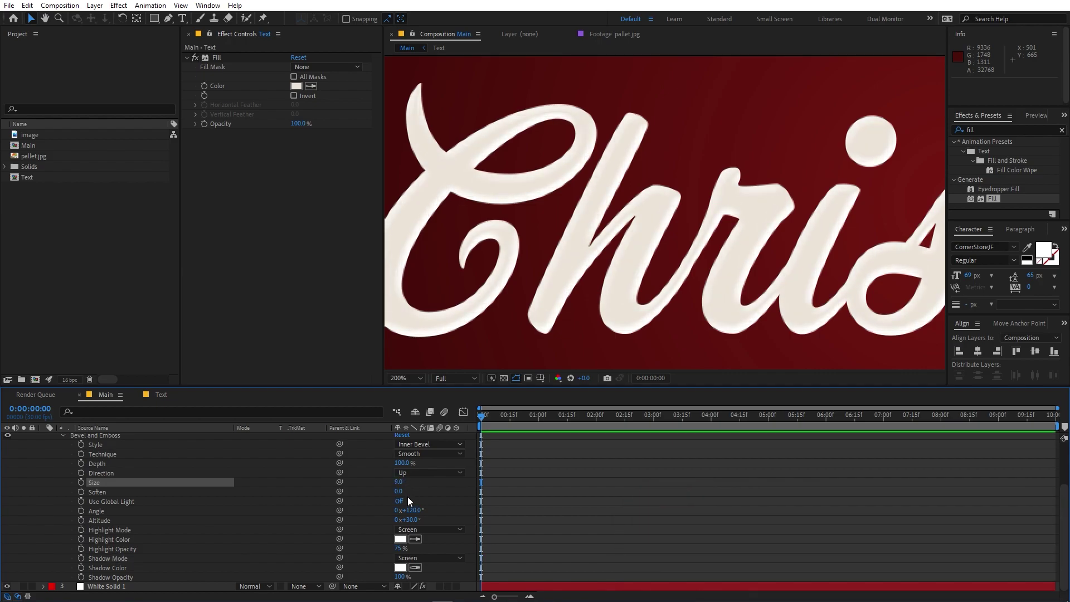
pyautogui.hotkey('ctrl', 'z')
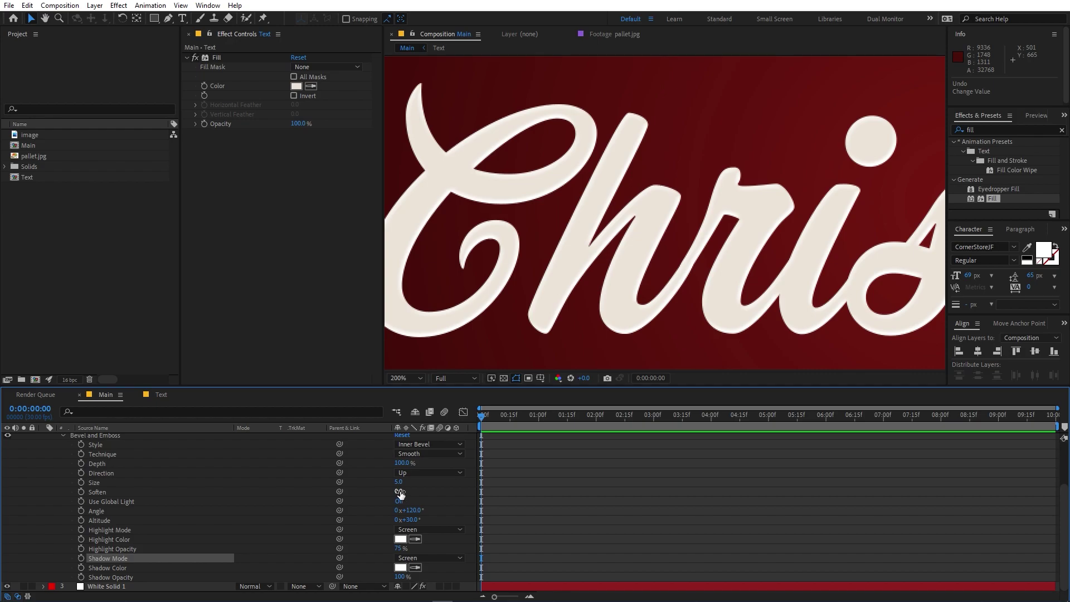
pyautogui.moveTo(402, 494); pyautogui.dragTo(415, 491)
pyautogui.click(128, 500)
# Step: Fill the text with black 000000 to judge the bevel and set the bevel Angle to 1x+83.0°
pyautogui.moveTo(407, 510); pyautogui.dragTo(474, 505)
pyautogui.click(299, 58)
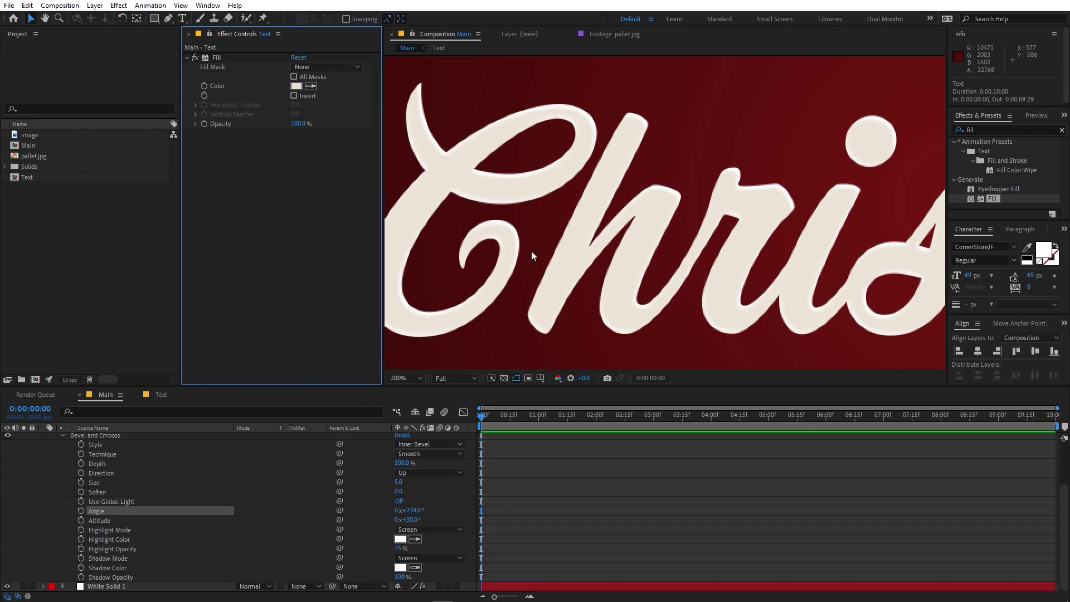
pyautogui.click(296, 86)
pyautogui.click(107, 391)
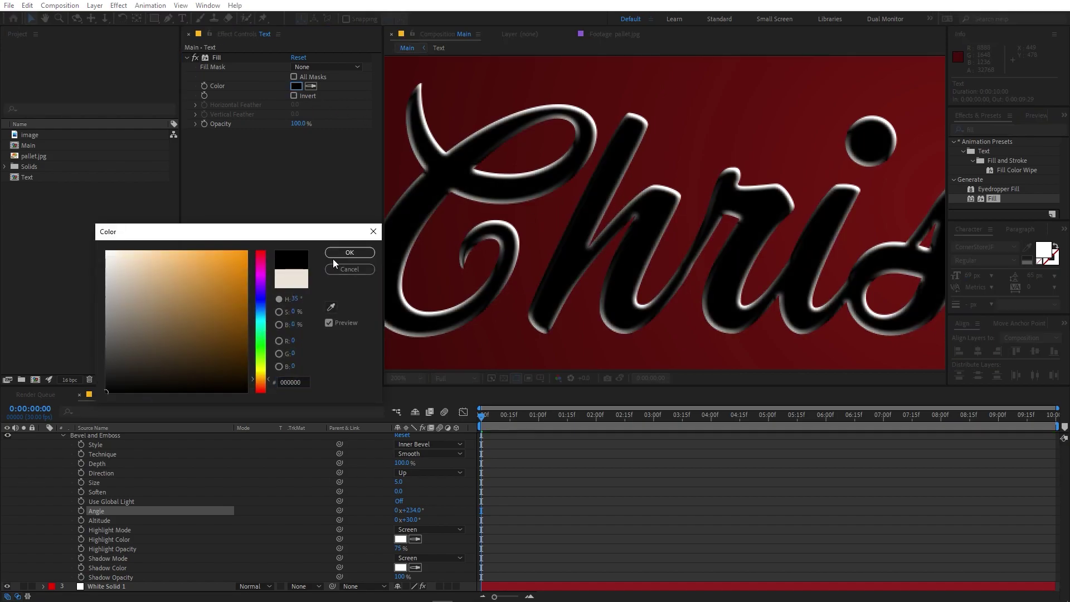
pyautogui.click(351, 252)
pyautogui.moveTo(406, 512); pyautogui.dragTo(518, 507)
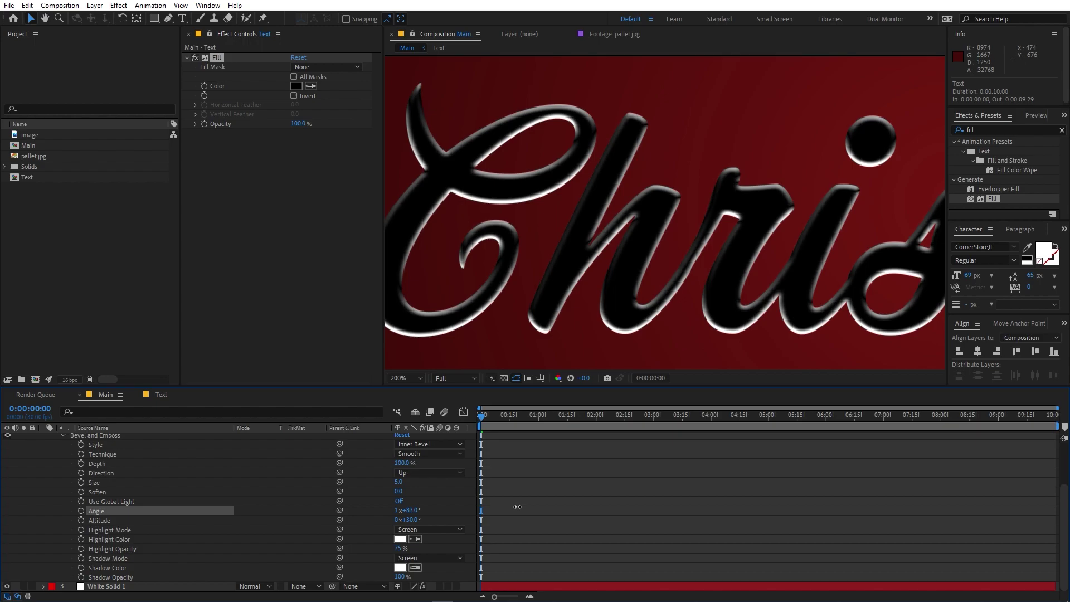
# Step: Recolor the Text layer's Fill with the palette's cream swatch and check the bevel
pyautogui.scroll(-3, 611, 299)
pyautogui.scroll(2, 611, 295)
pyautogui.scroll(-1, 611, 296)
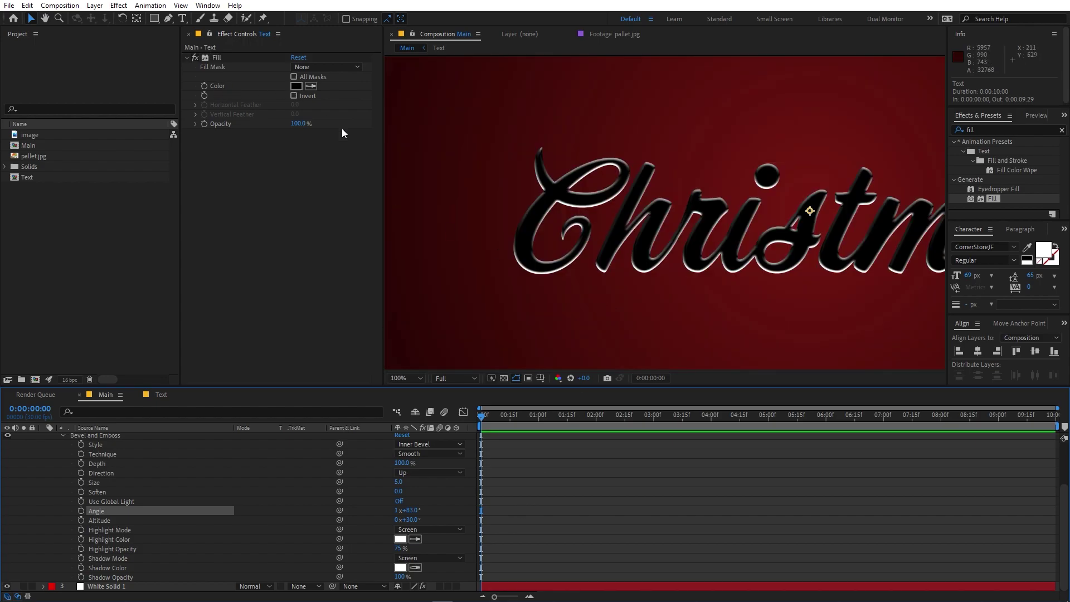
pyautogui.scroll(-1, 454, 159)
pyautogui.click(311, 86)
pyautogui.click(599, 346)
pyautogui.click(621, 442)
pyautogui.scroll(3, 616, 187)
pyautogui.scroll(-3, 616, 186)
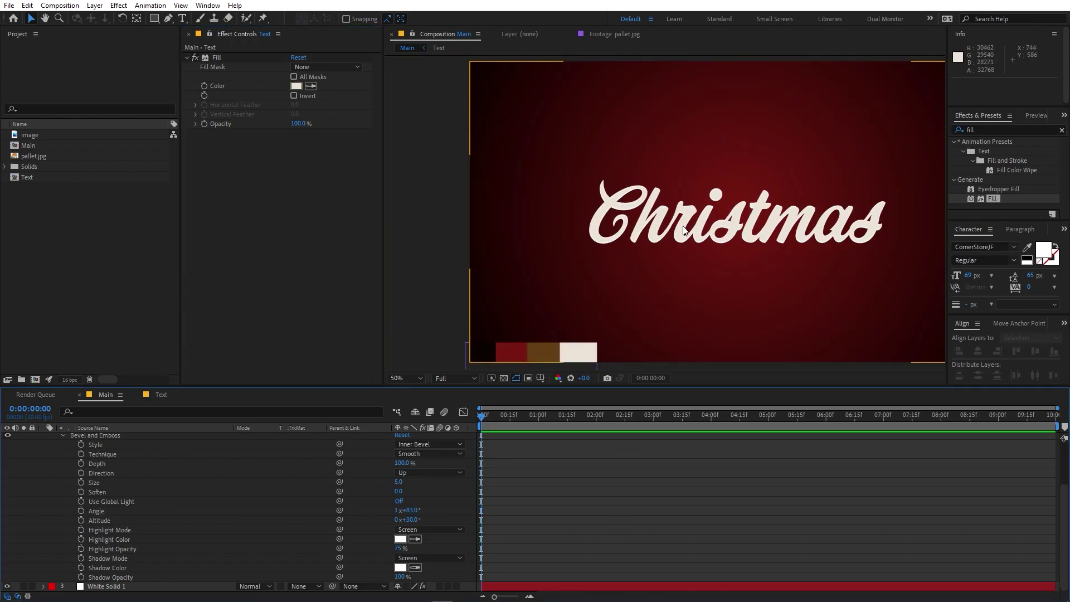
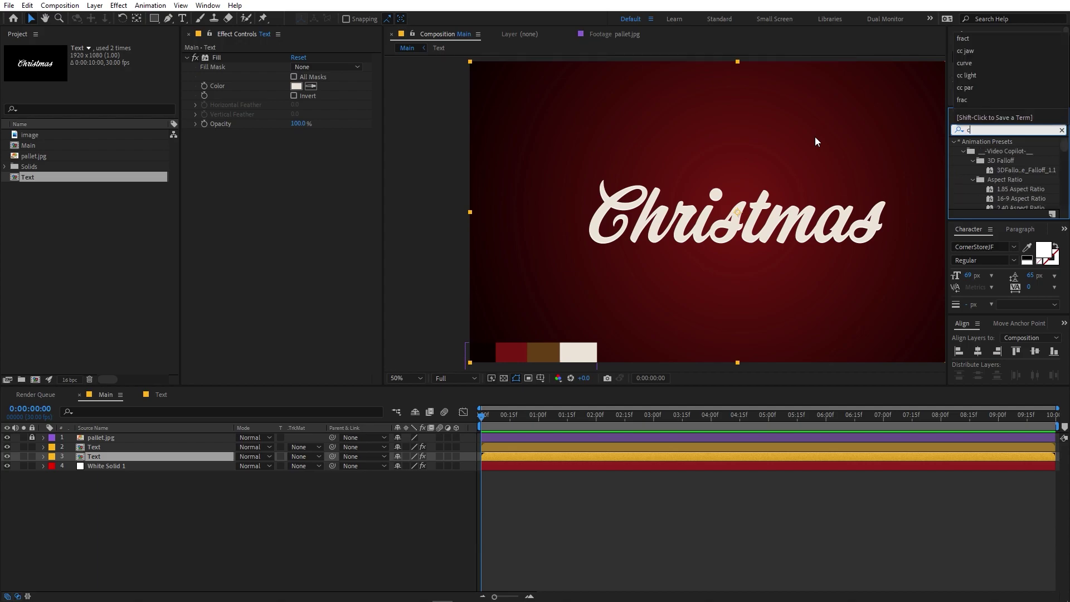
# Step: Apply the CC Radial Blur and Curves effects to the lower Text layer
pyautogui.moveTo(1029, 153); pyautogui.dragTo(174, 454)
pyautogui.click(1038, 121)
pyautogui.hotkey('ctrl', 'f')
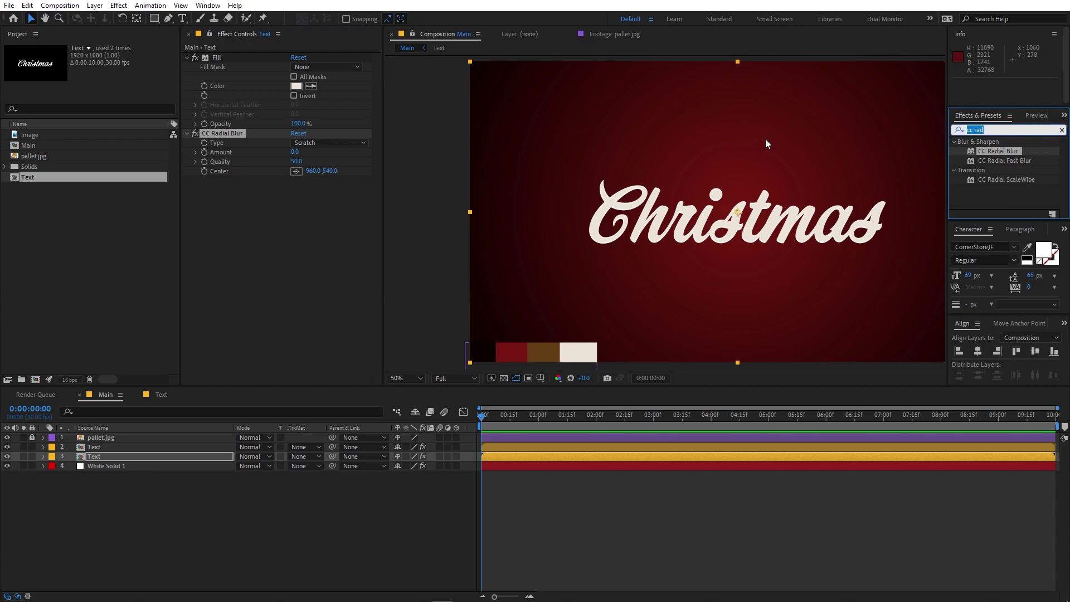
pyautogui.write('curves')
pyautogui.doubleClick(997, 180)
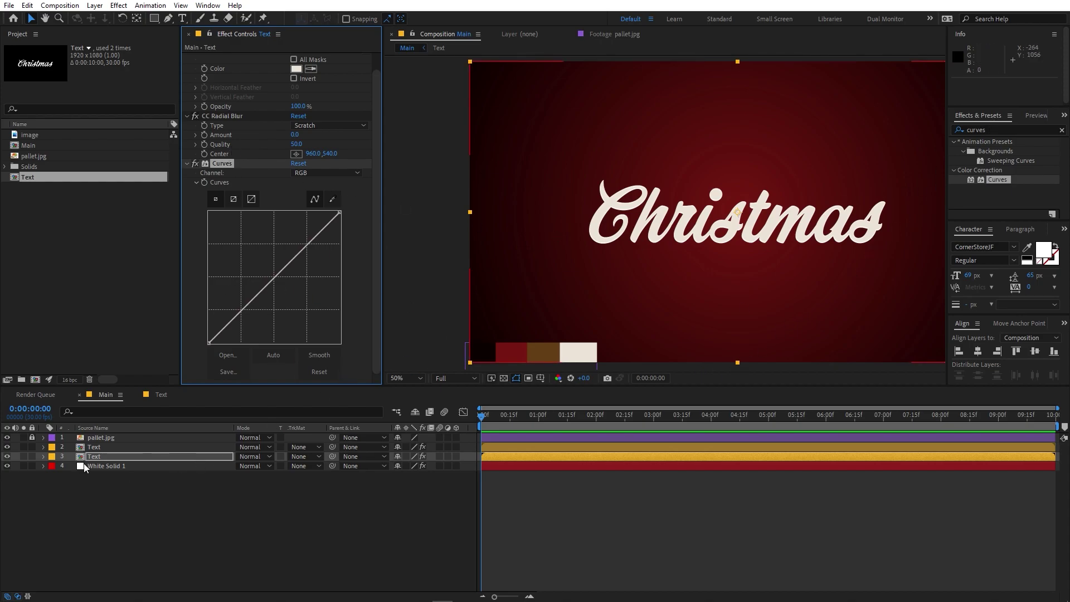
# Step: Solo the lower Text layer and set its CC Radial Blur type to Fading Zoom
pyautogui.click(23, 456)
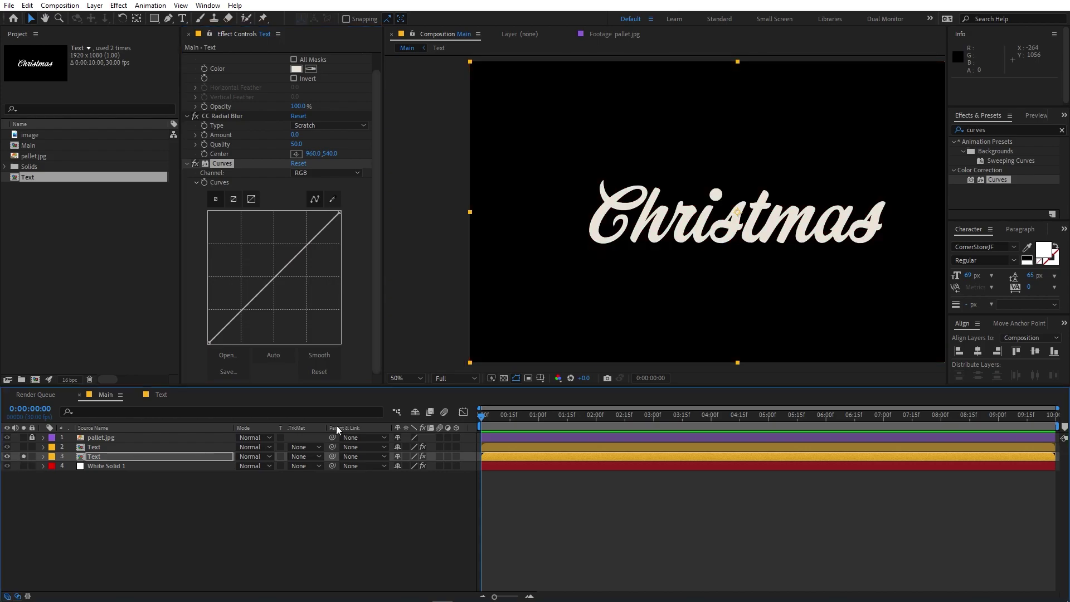
pyautogui.click(228, 115)
pyautogui.click(328, 126)
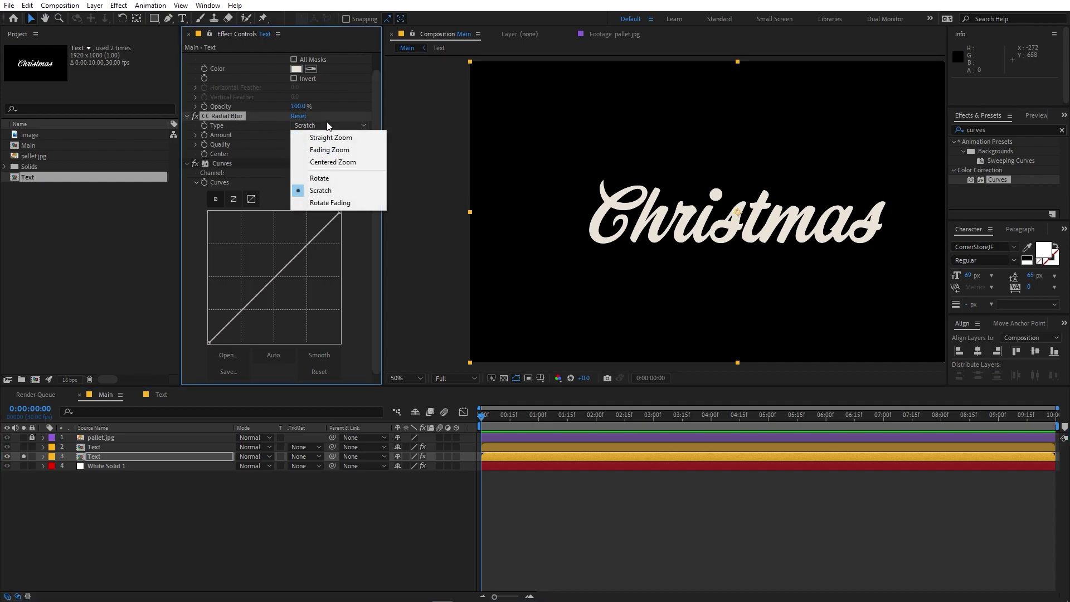
pyautogui.click(341, 149)
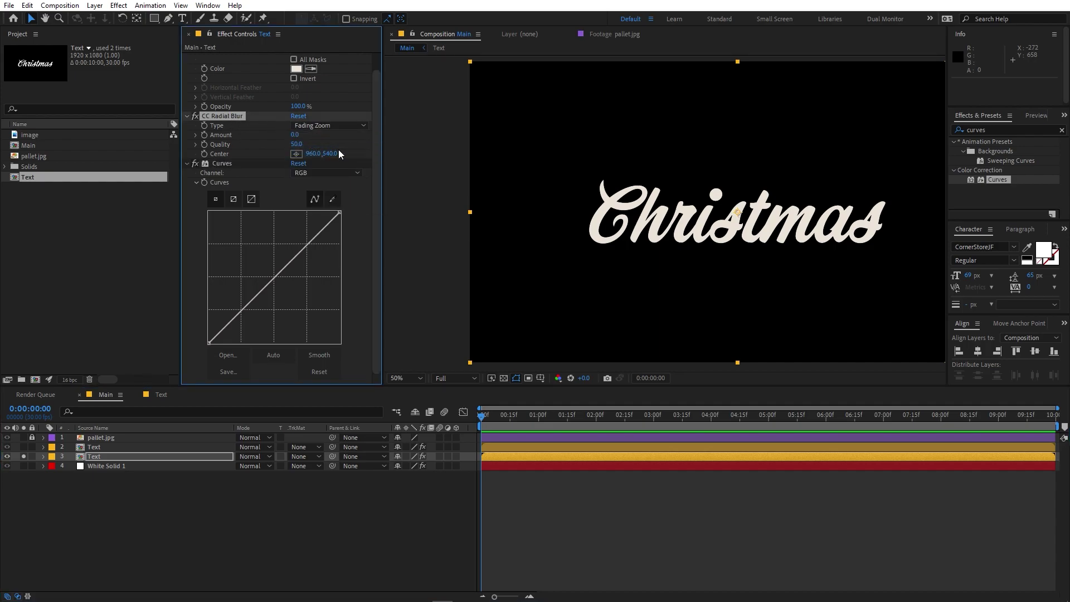
# Step: Set the lower Text layer's CC Radial Blur Amount to -30
pyautogui.moveTo(295, 135); pyautogui.dragTo(255, 135)
pyautogui.click(300, 134)
pyautogui.write('-')
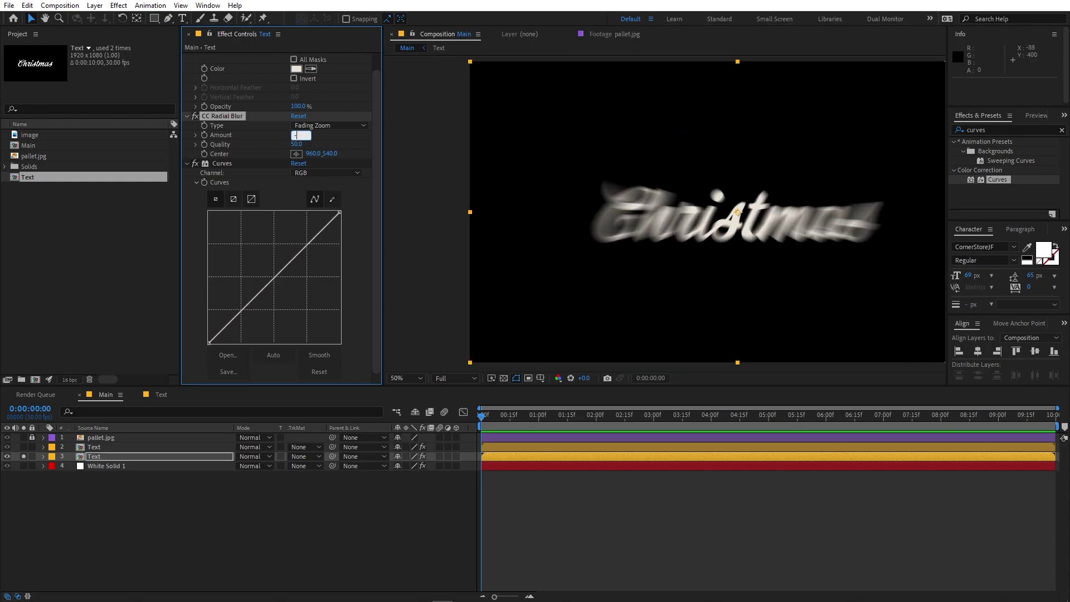
pyautogui.write('30')
pyautogui.press('Return')
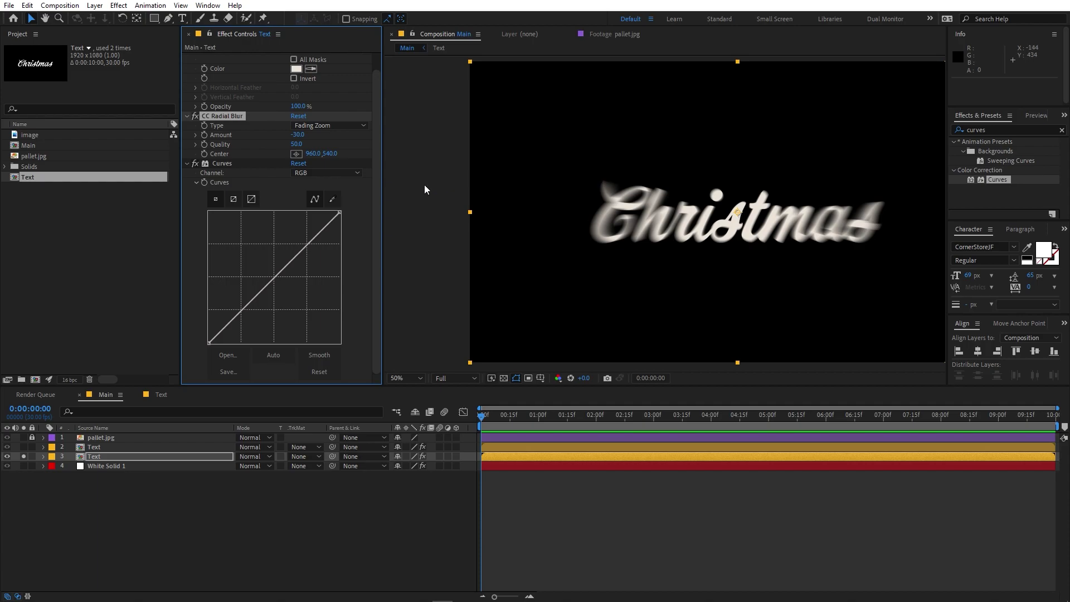
# Step: Switch Curves to the Alpha channel, pull the curve into the upper-left corner to harden the blurred text, and compare before and after
pyautogui.click(224, 164)
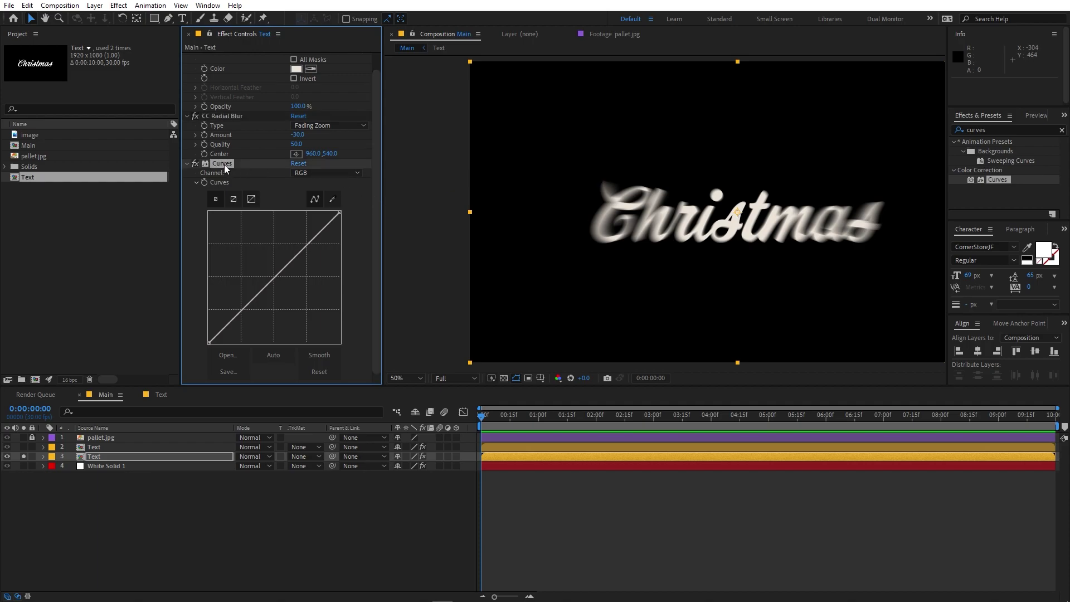
pyautogui.click(304, 173)
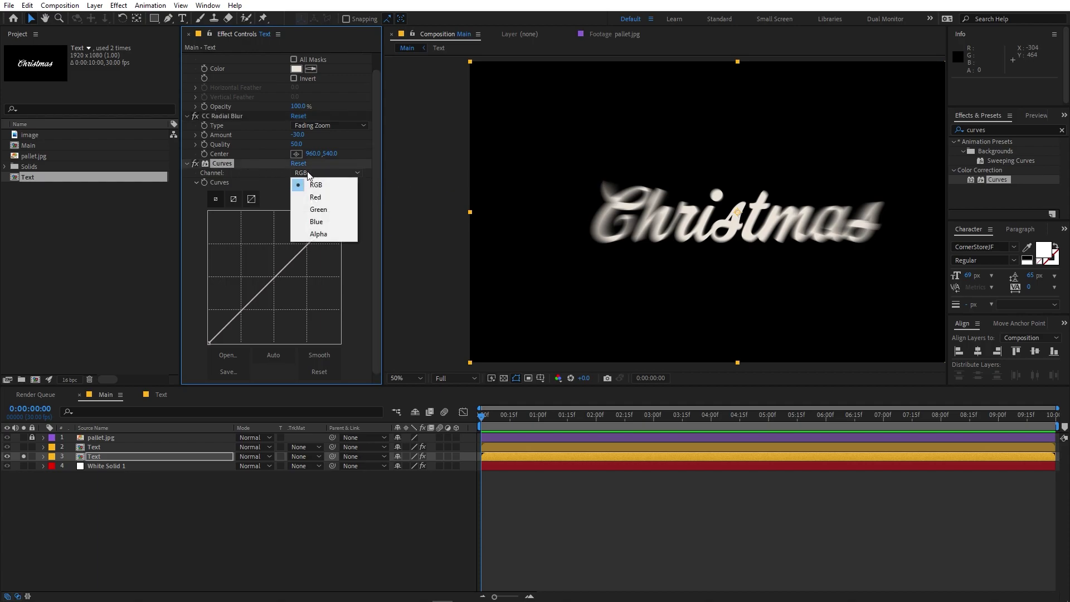
pyautogui.click(317, 234)
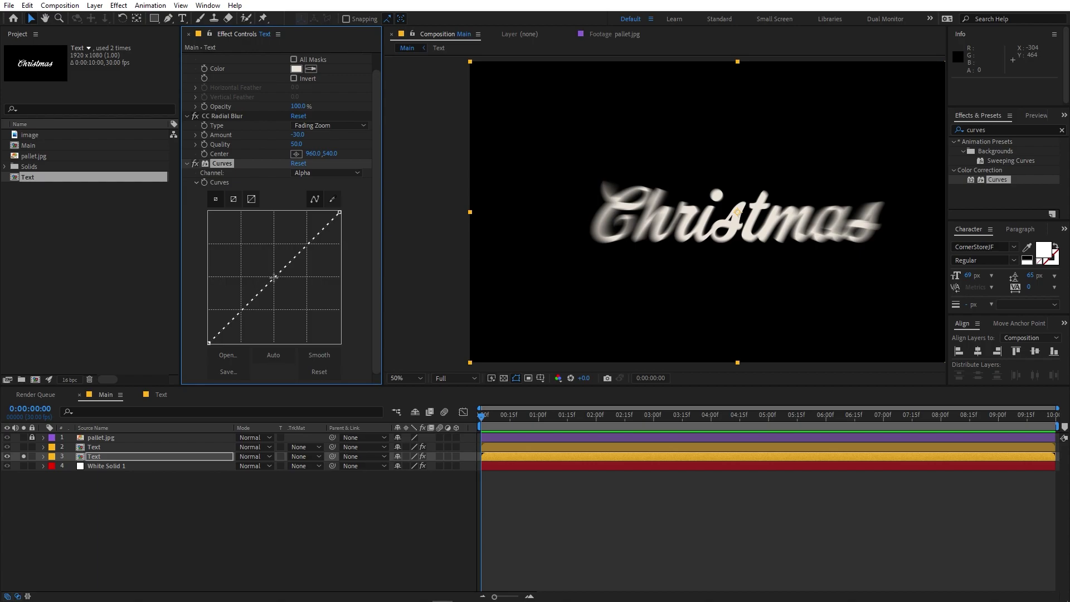
pyautogui.moveTo(274, 278); pyautogui.dragTo(211, 214)
pyautogui.hotkey('ctrl', 'z')
pyautogui.hotkey('ctrl', 'shift', 'z')
pyautogui.hotkey('ctrl', 'z')
pyautogui.hotkey('ctrl', 'shift', 'z')
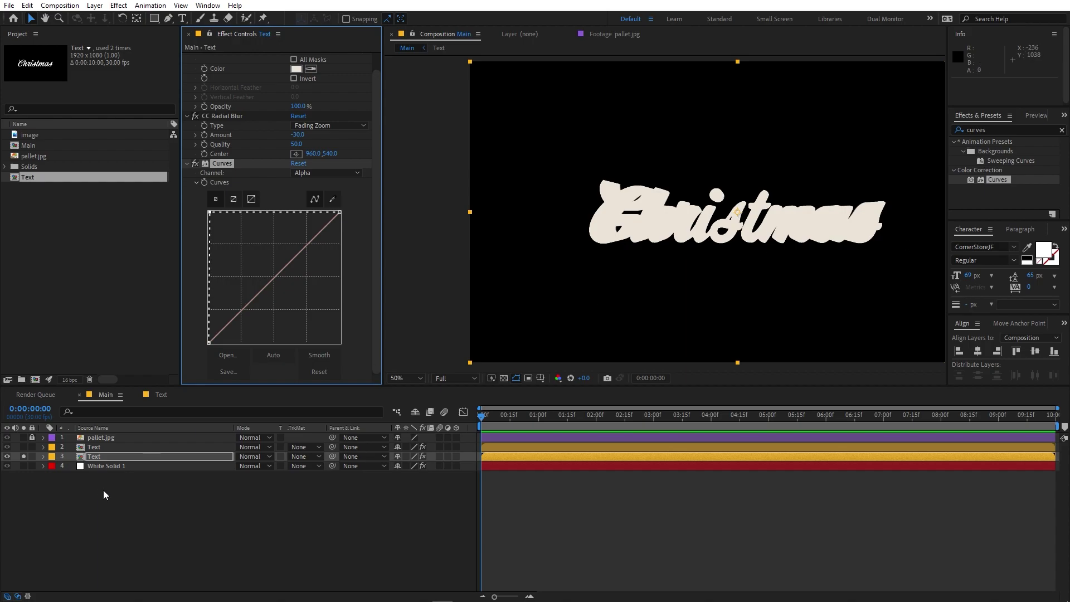
# Step: Unsolo the lower Text layer and recolor its Fill with the palette's brown swatch
pyautogui.click(102, 467)
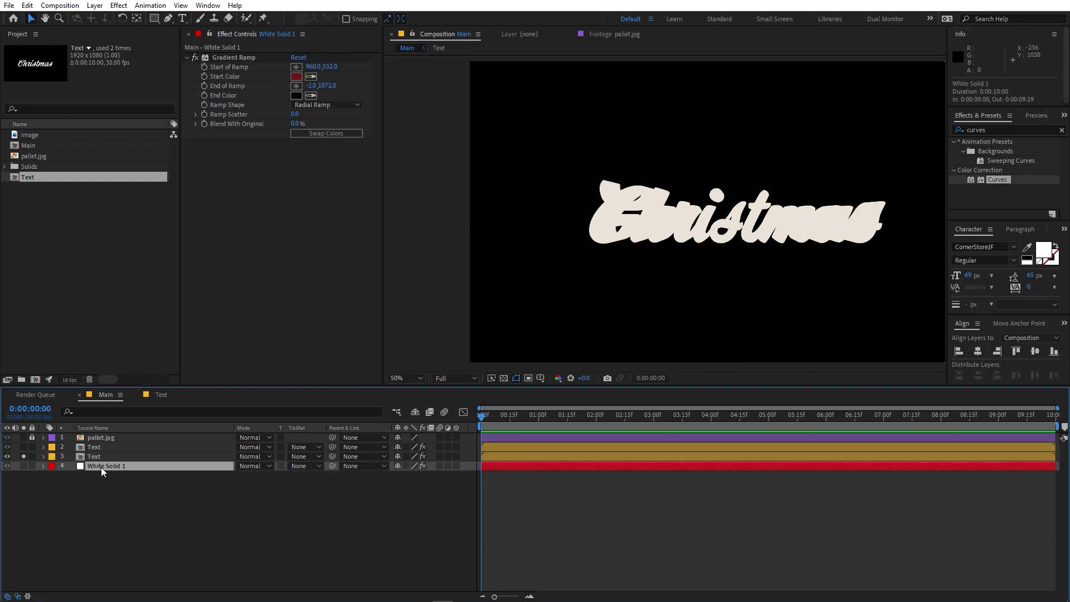
pyautogui.click(24, 456)
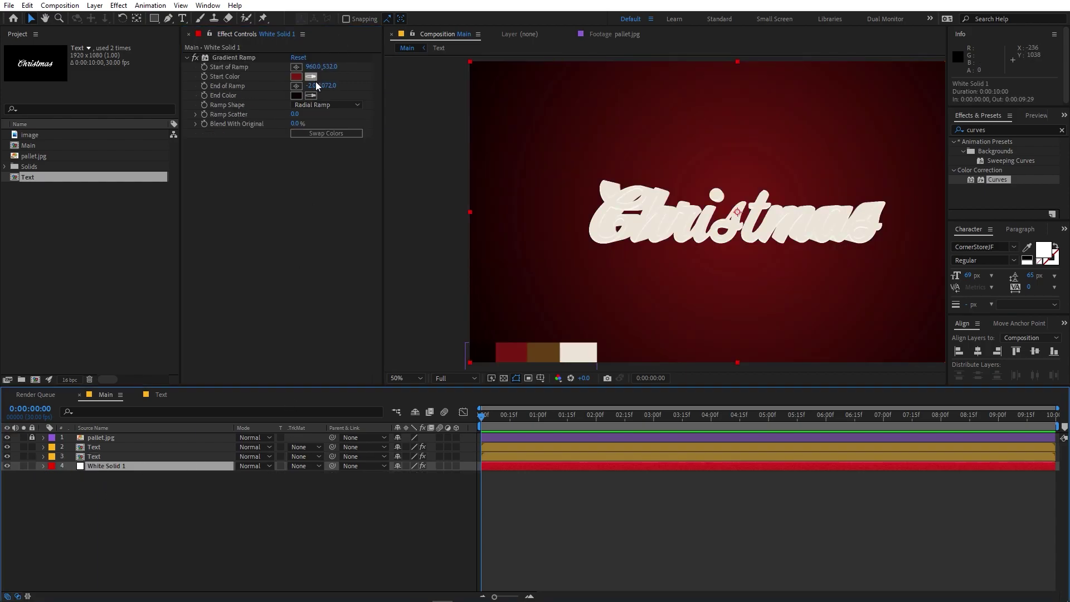
pyautogui.click(114, 458)
pyautogui.click(311, 85)
pyautogui.click(550, 354)
pyautogui.scroll(2, 584, 250)
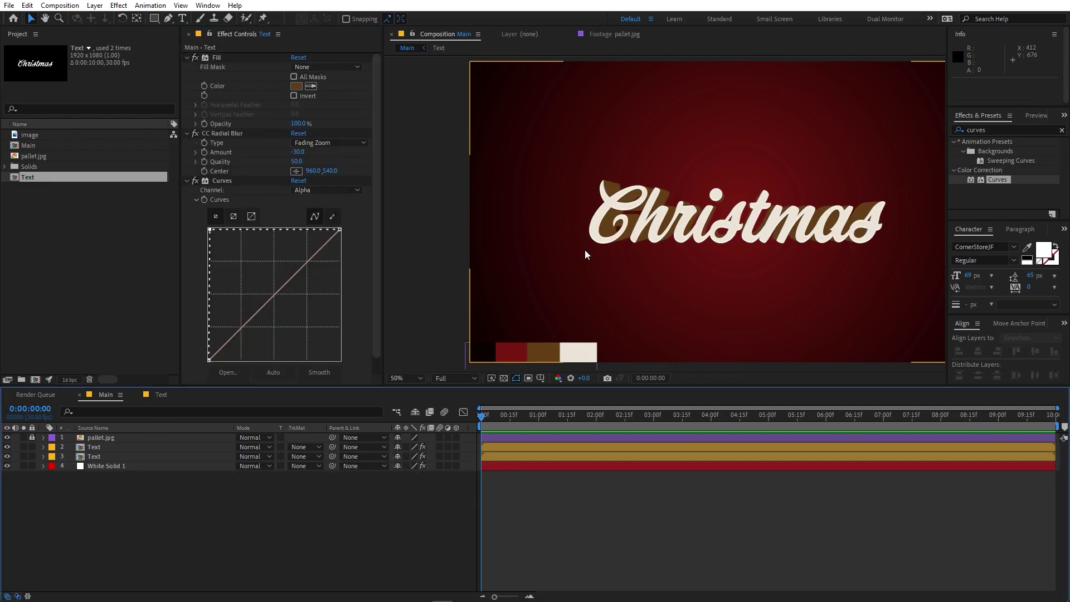
pyautogui.scroll(-2, 751, 212)
# Step: Apply the Fractal Noise effect below Curves on the lower Text layer and inspect the text up close
pyautogui.click(123, 457)
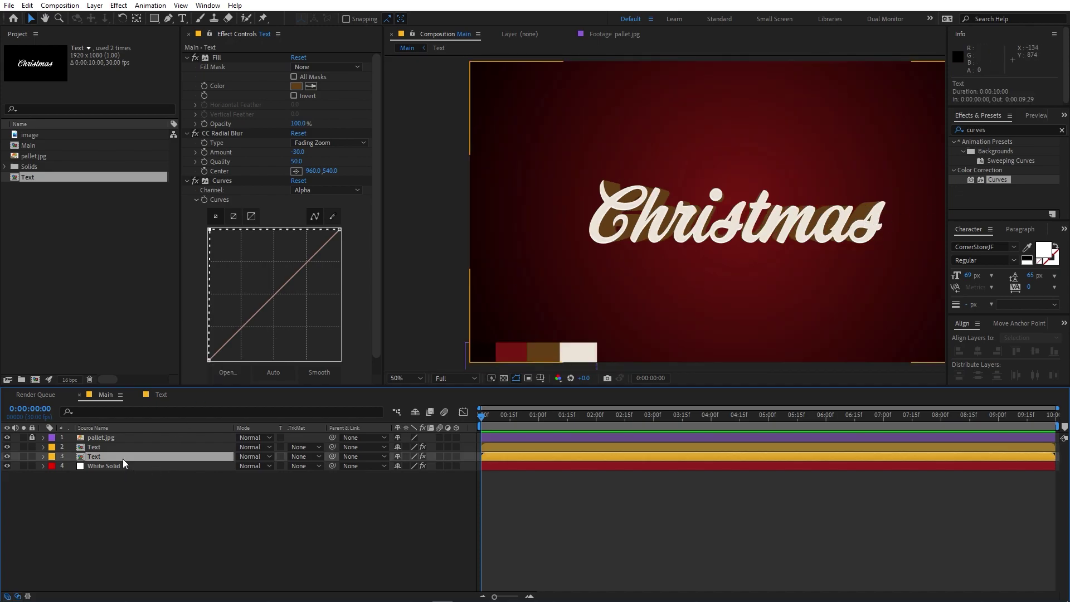
pyautogui.click(1008, 130)
pyautogui.write('frac')
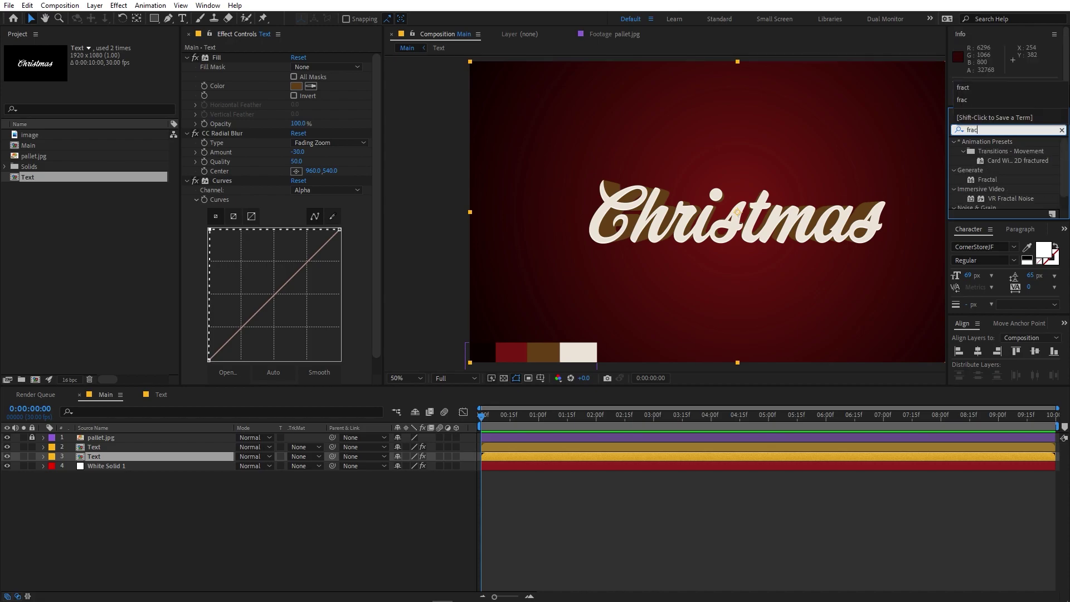
pyautogui.scroll(-1, 1003, 190)
pyautogui.moveTo(1006, 203); pyautogui.dragTo(282, 360)
pyautogui.click(512, 295)
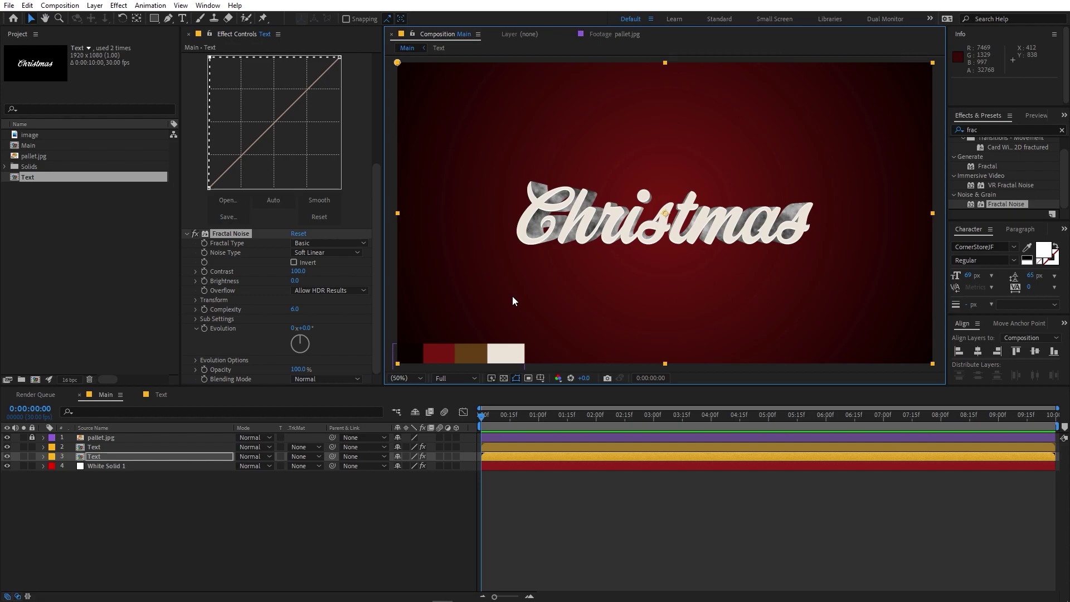
pyautogui.scroll(4, 499, 210)
pyautogui.scroll(-2, 645, 221)
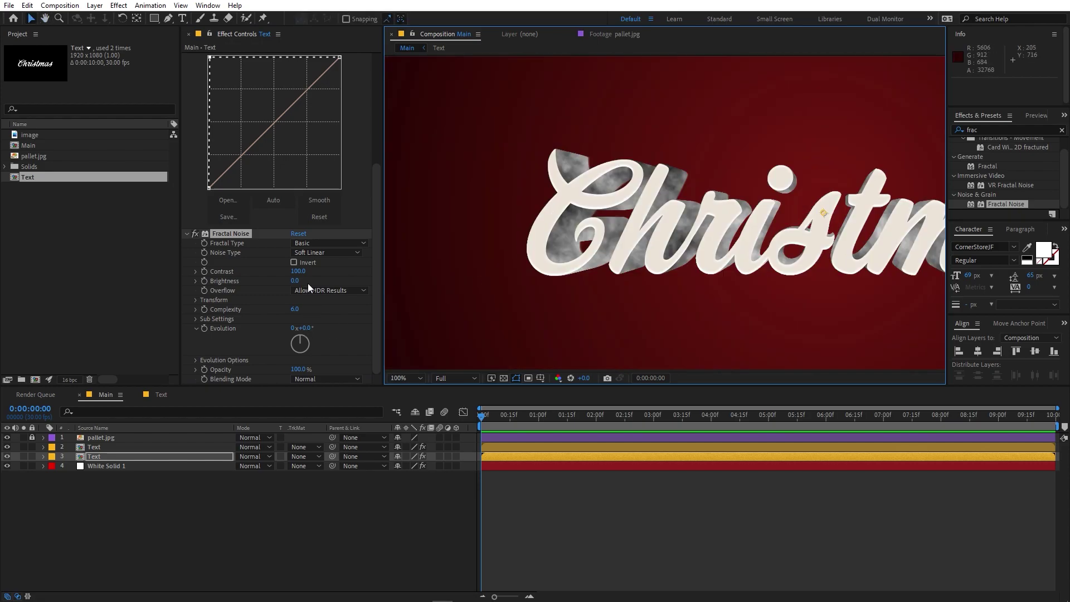
# Step: Set the Fractal Noise Contrast to 818, disable Uniform Scaling, and set Scale Width to 170
pyautogui.moveTo(296, 276); pyautogui.dragTo(683, 286)
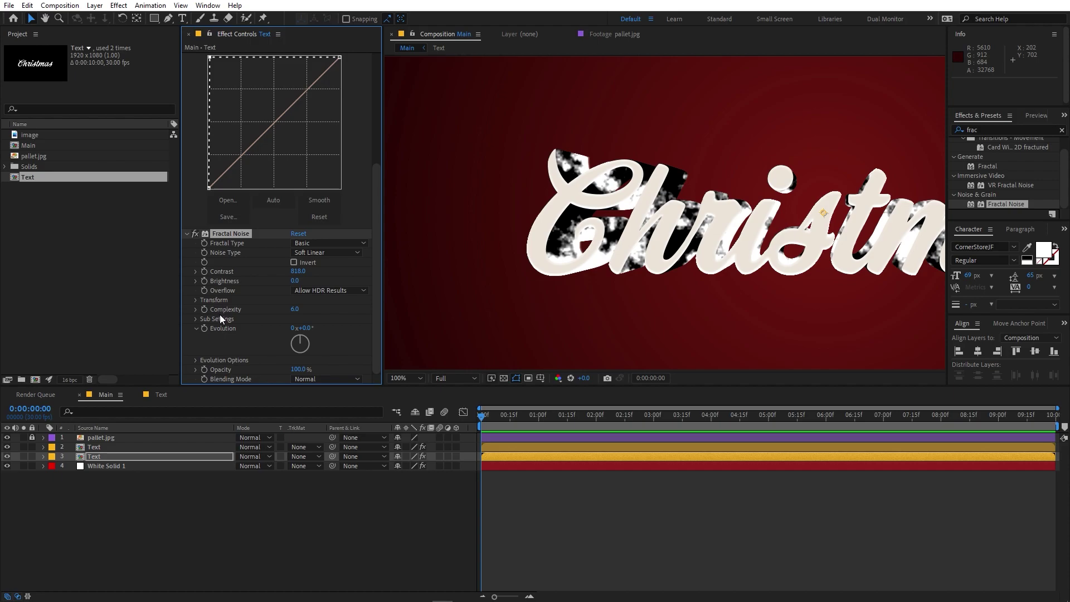
pyautogui.click(196, 300)
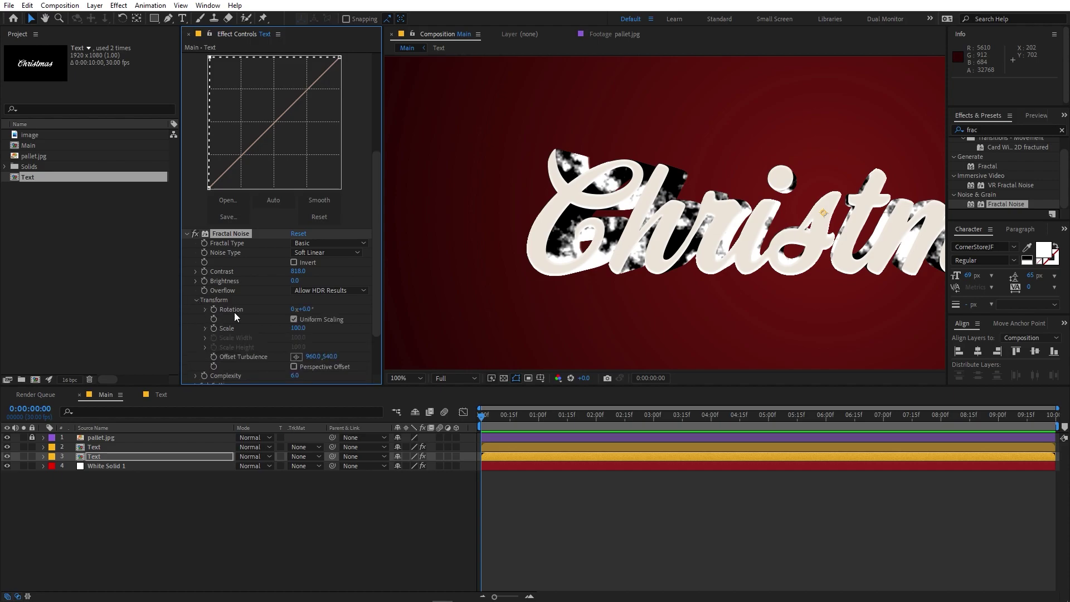
pyautogui.click(294, 319)
pyautogui.moveTo(299, 341); pyautogui.dragTo(338, 341)
# Step: Set the Fractal Noise Complexity to 1, Scale Width to 205 and Scale Height to 69
pyautogui.scroll(-2, 302, 336)
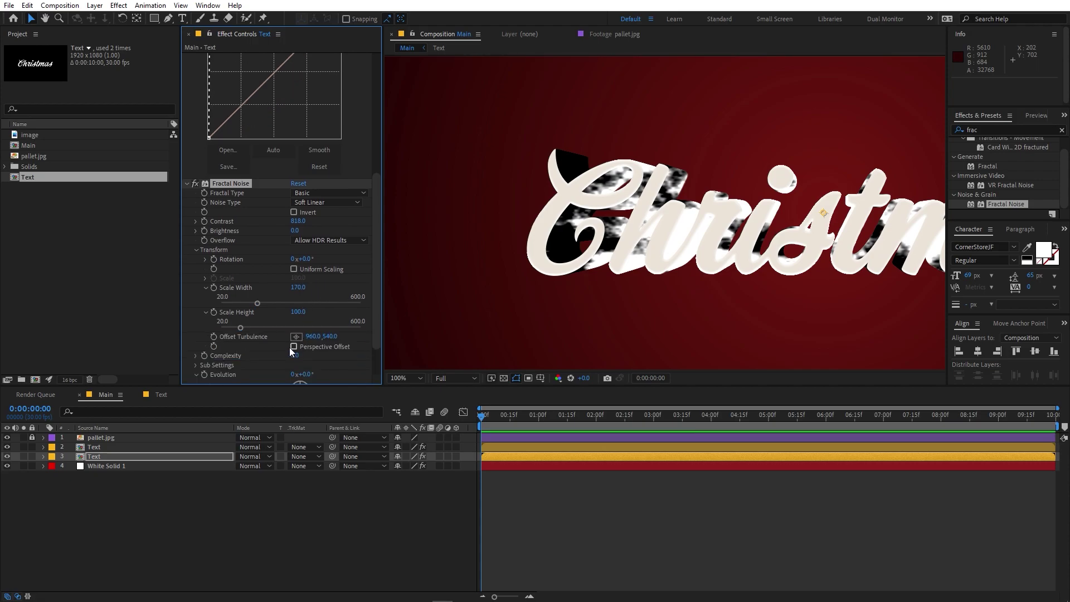
pyautogui.moveTo(296, 355); pyautogui.dragTo(267, 355)
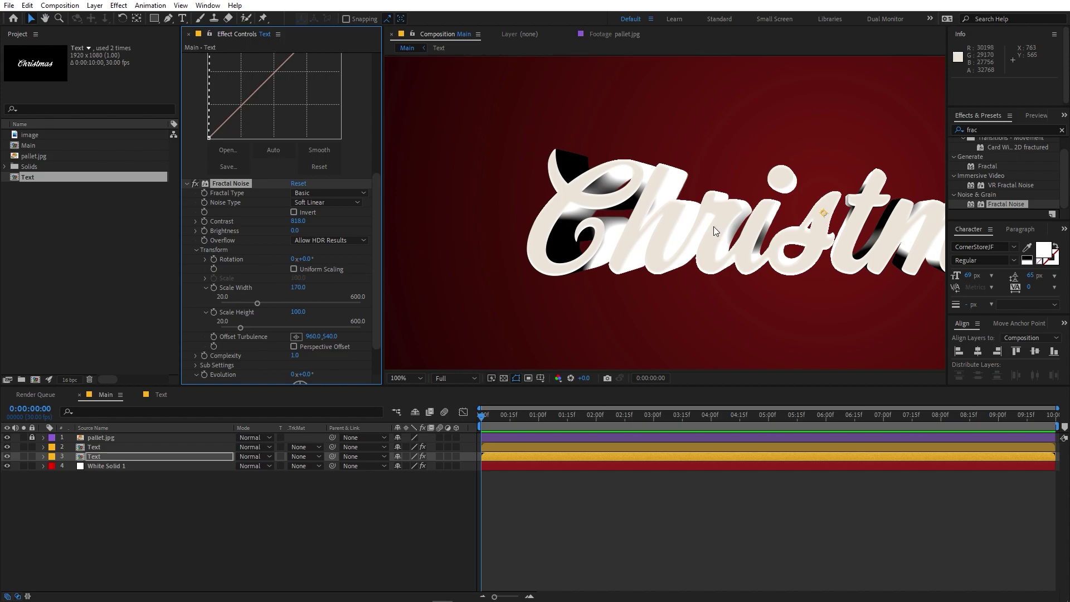
pyautogui.scroll(-2, 714, 226)
pyautogui.moveTo(296, 315); pyautogui.dragTo(343, 316)
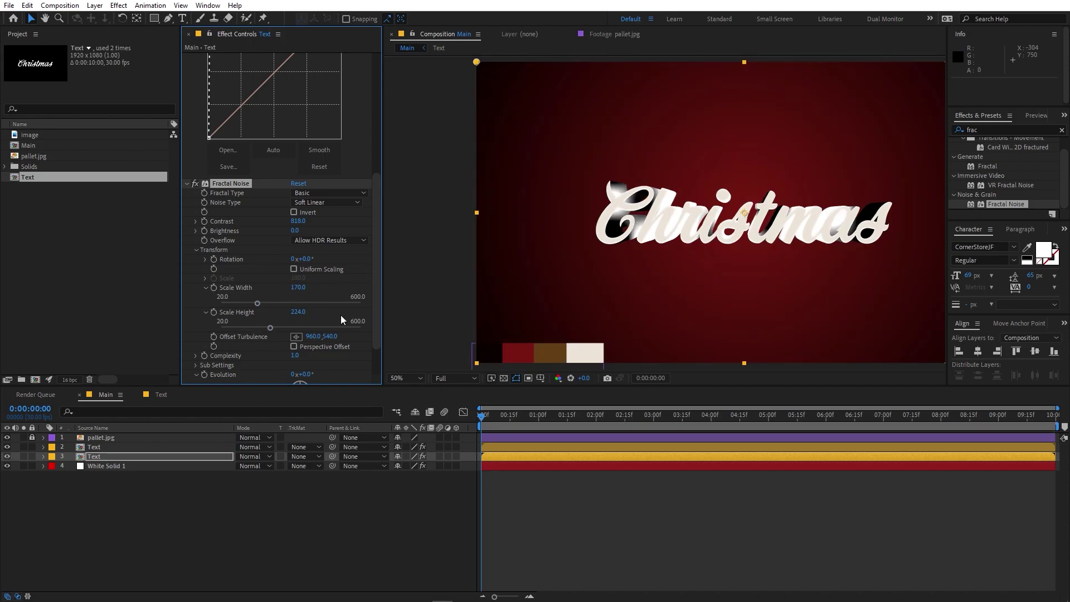
pyautogui.moveTo(300, 288)
pyautogui.mouseDown()
pyautogui.moveTo(337, 292)
pyautogui.moveTo(318, 289)
pyautogui.mouseUp()
pyautogui.scroll(-1, 319, 295)
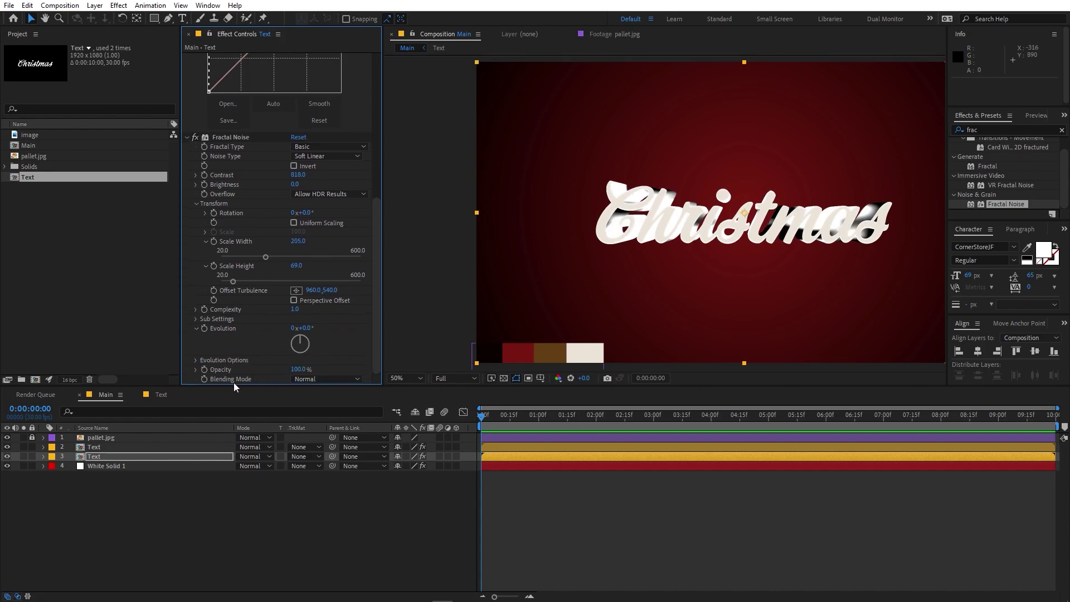
# Step: Set the Fractal Noise Blending Mode to Add and its Opacity to 35%
pyautogui.click(316, 379)
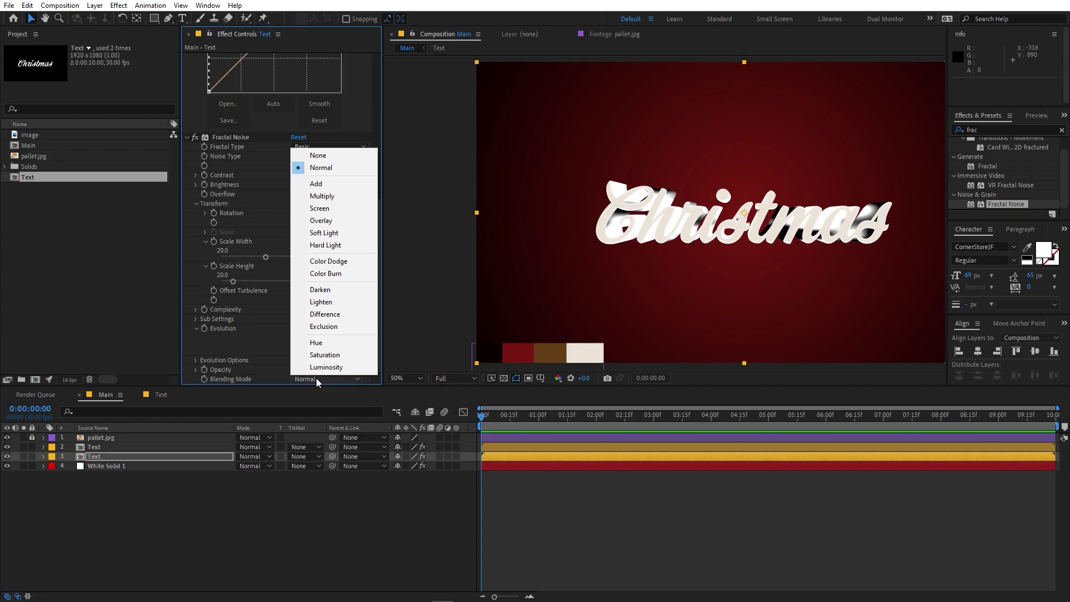
pyautogui.click(325, 185)
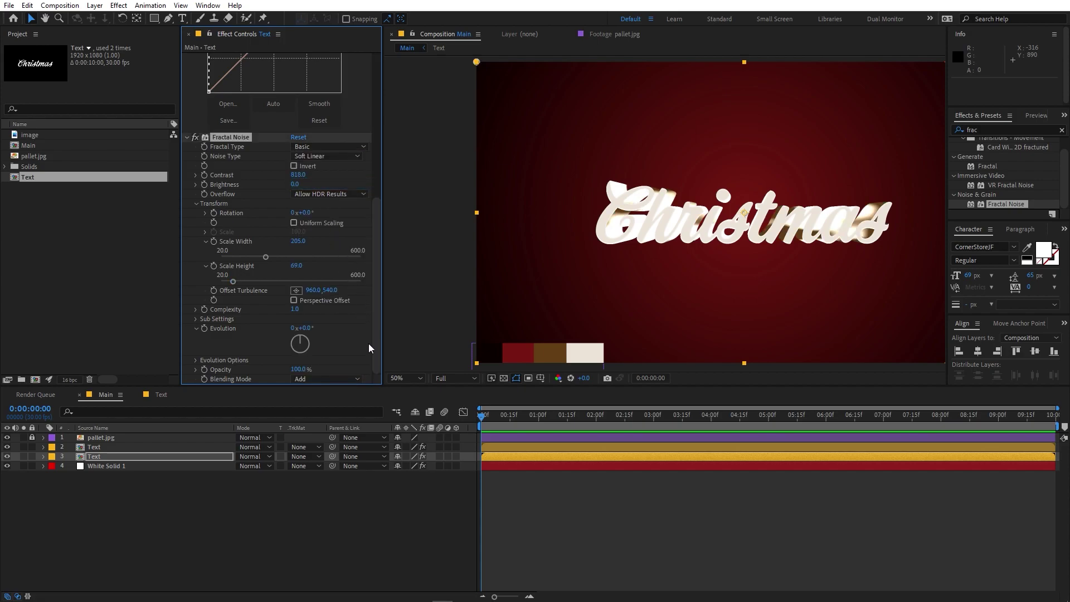
pyautogui.moveTo(296, 369); pyautogui.dragTo(240, 369)
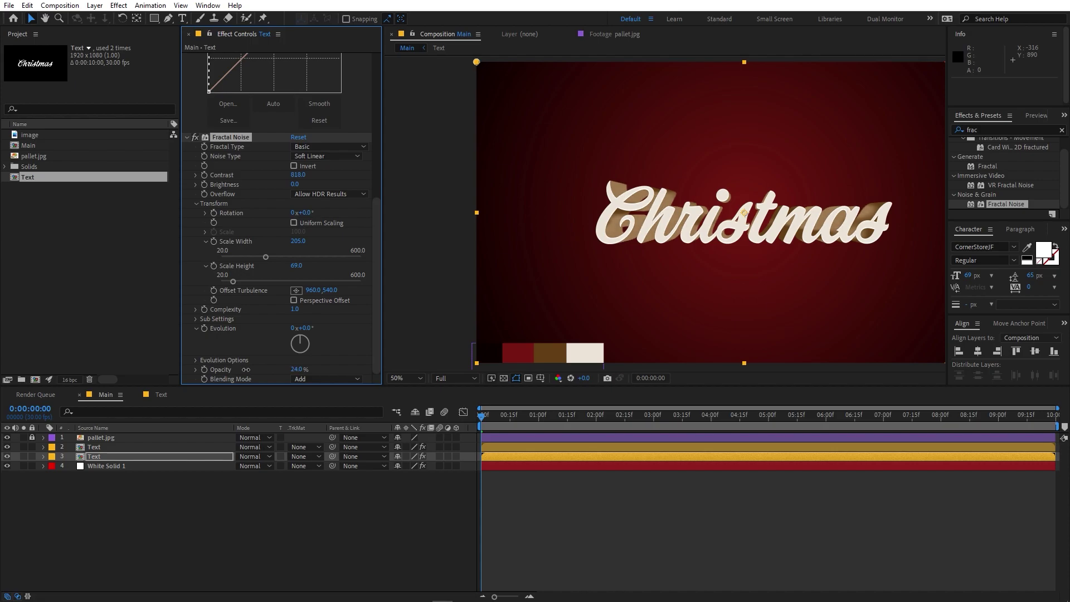
pyautogui.click(296, 369)
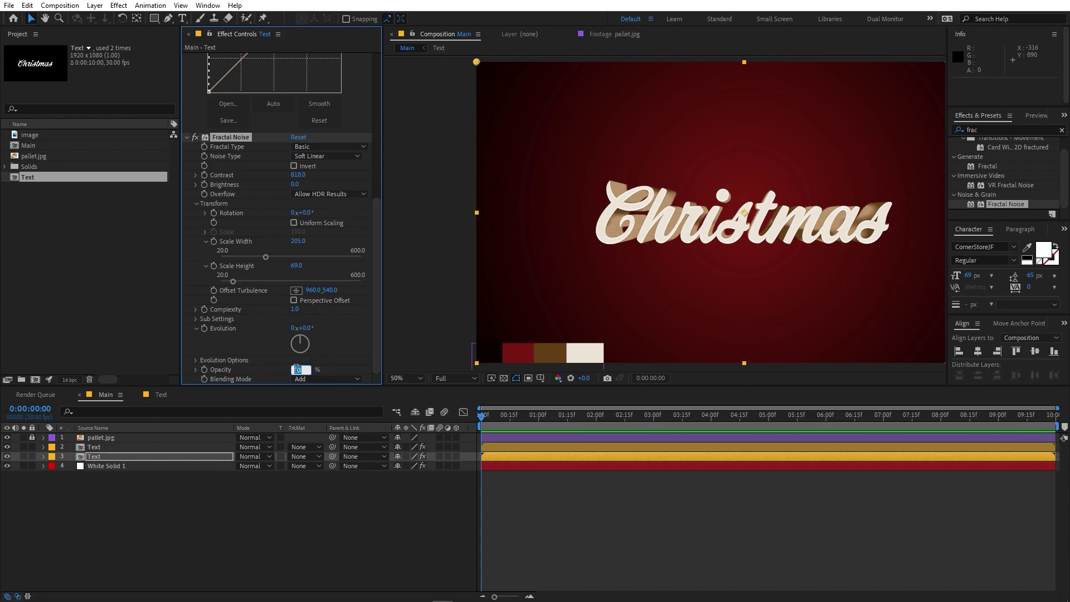
pyautogui.write('35')
pyautogui.click(322, 348)
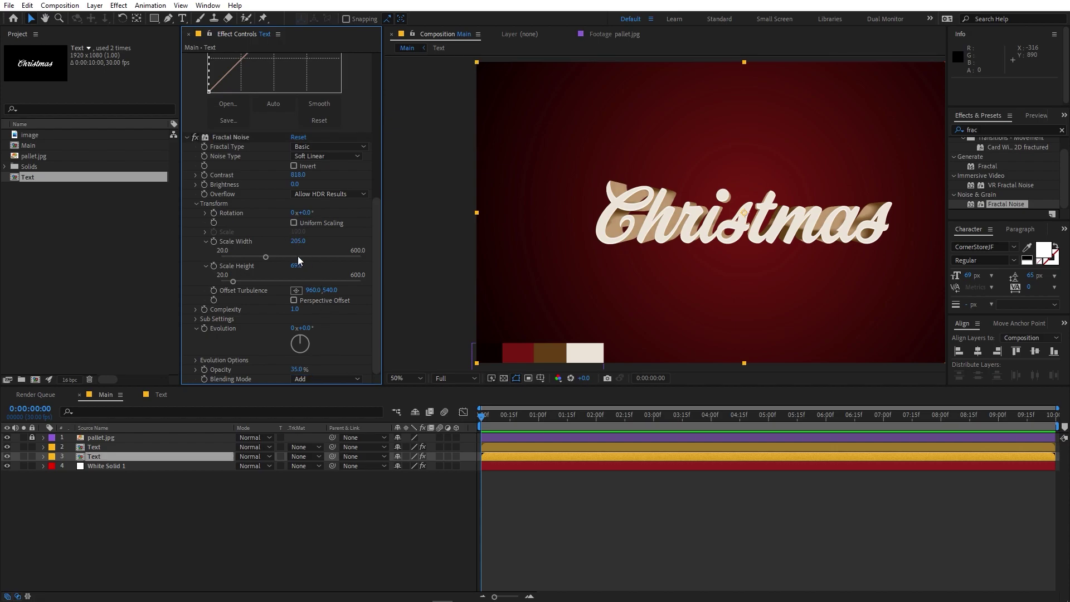
# Step: Adjust the Fractal Noise to Scale Width 278, Scale Height 152, Offset Turbulence 919,565 and Evolution 324°
pyautogui.moveTo(298, 241); pyautogui.dragTo(362, 253)
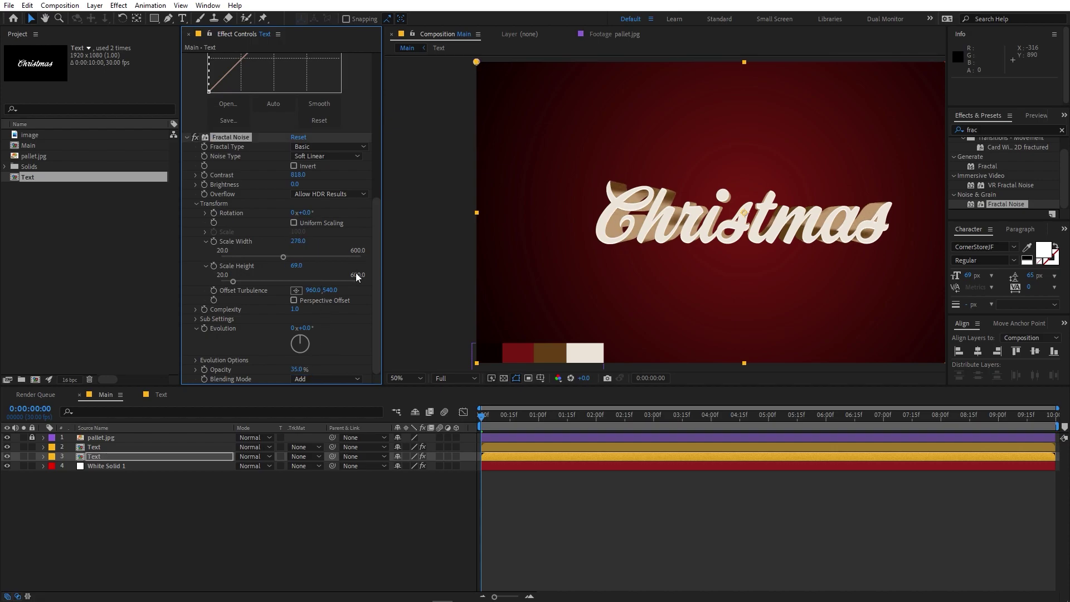
pyautogui.moveTo(312, 289); pyautogui.dragTo(348, 290)
pyautogui.press('/')
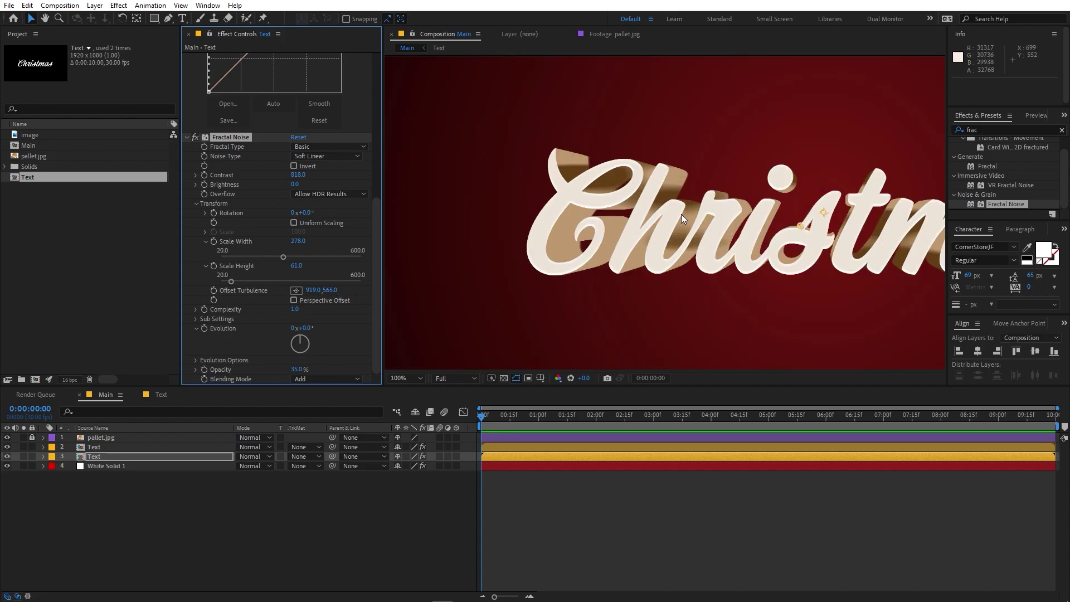
pyautogui.press(',')
pyautogui.moveTo(296, 266); pyautogui.dragTo(381, 286)
pyautogui.moveTo(302, 328); pyautogui.dragTo(483, 324)
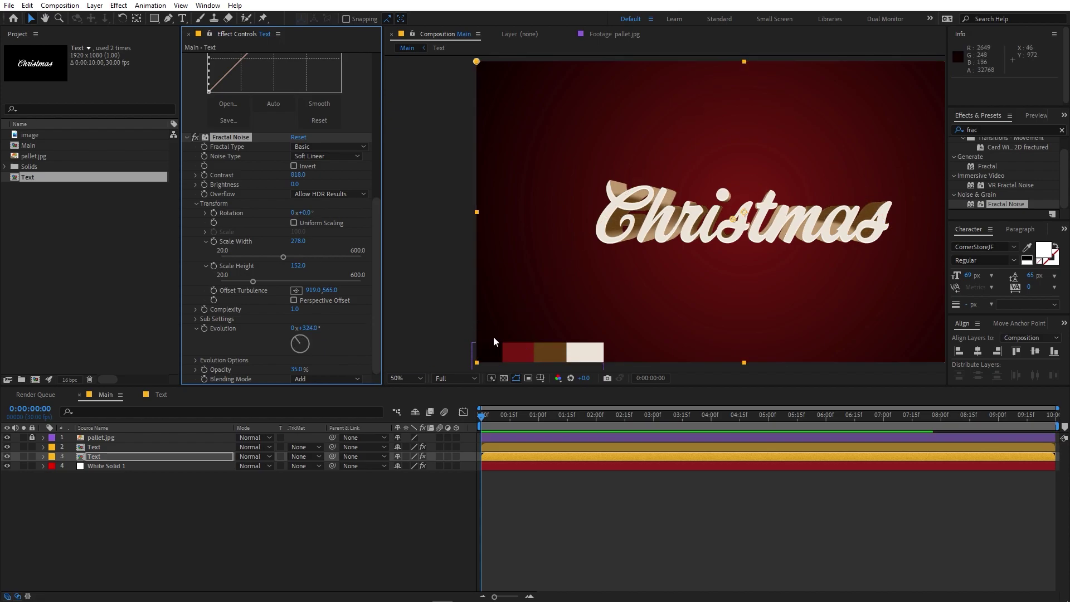
pyautogui.click(594, 490)
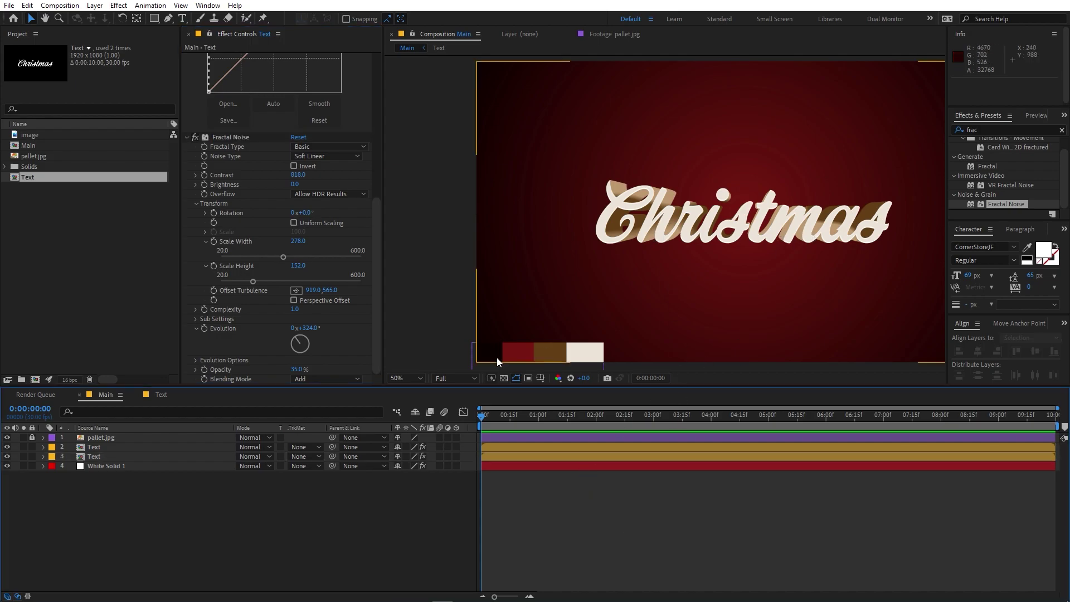
# Step: Apply the Drop Shadow effect below Fractal Noise on the lower Text layer
pyautogui.click(985, 129)
pyautogui.write('drop')
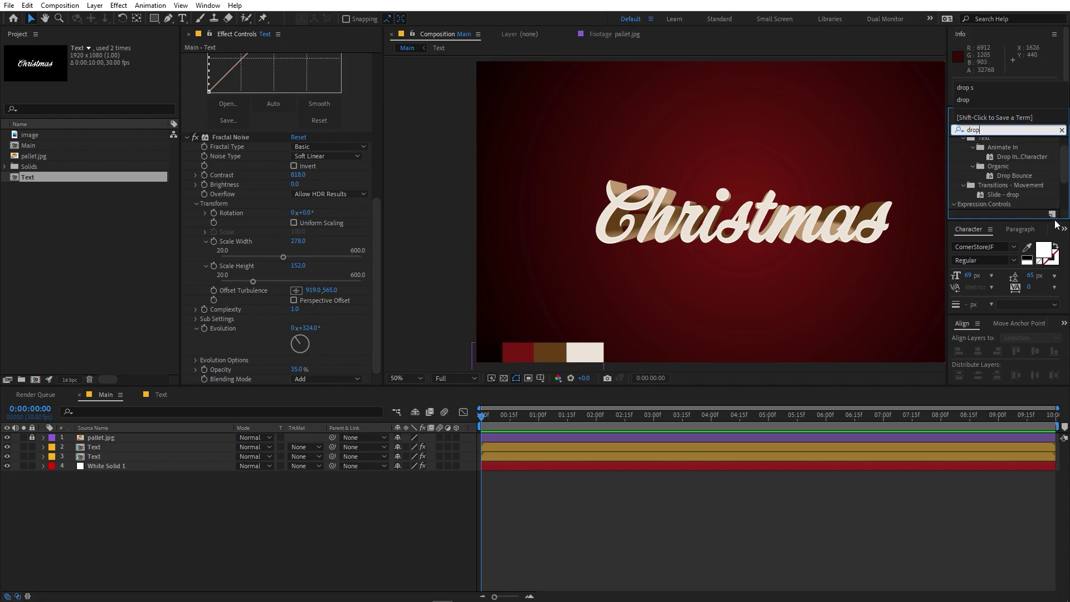
pyautogui.scroll(-2, 1016, 187)
pyautogui.moveTo(1005, 205); pyautogui.dragTo(286, 371)
# Step: Set the Drop Shadow Softness to 74 and check the shadow at different magnifications
pyautogui.scroll(3, 641, 246)
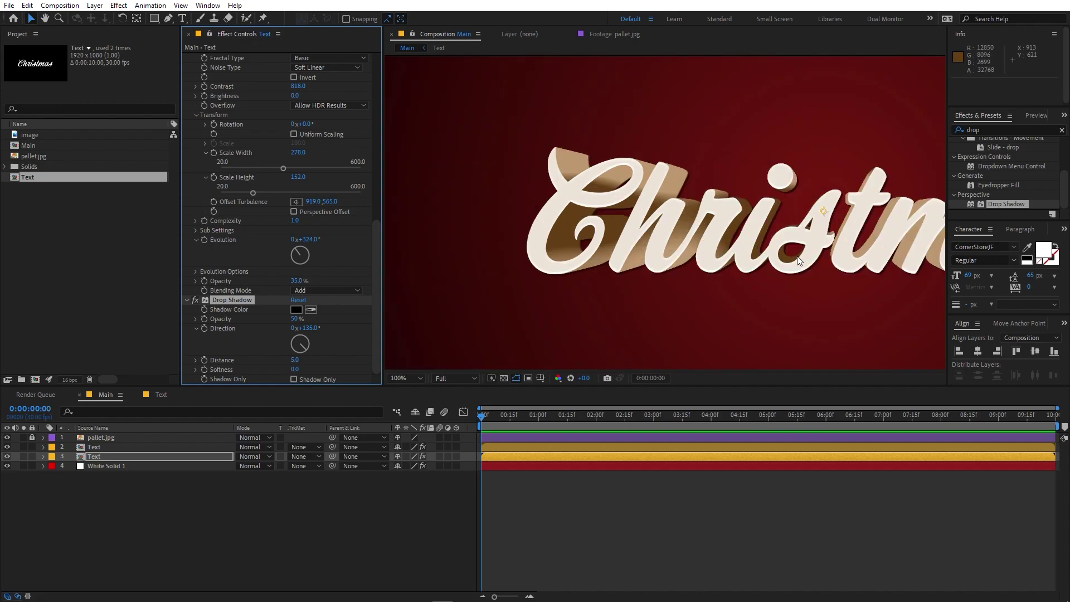
pyautogui.moveTo(296, 369); pyautogui.dragTo(336, 367)
pyautogui.scroll(-2, 791, 192)
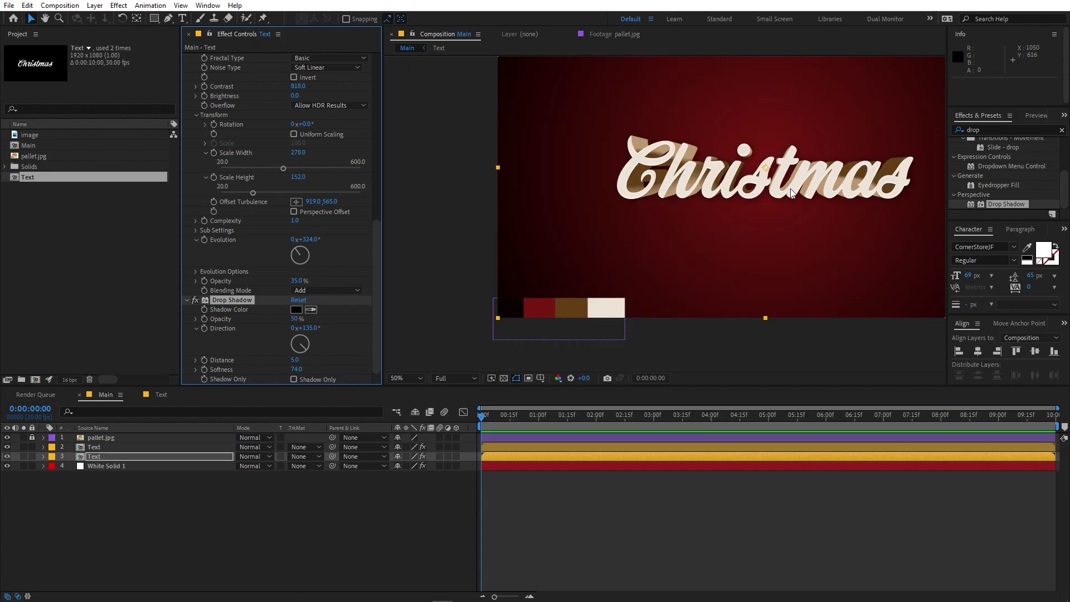
pyautogui.scroll(2, 574, 229)
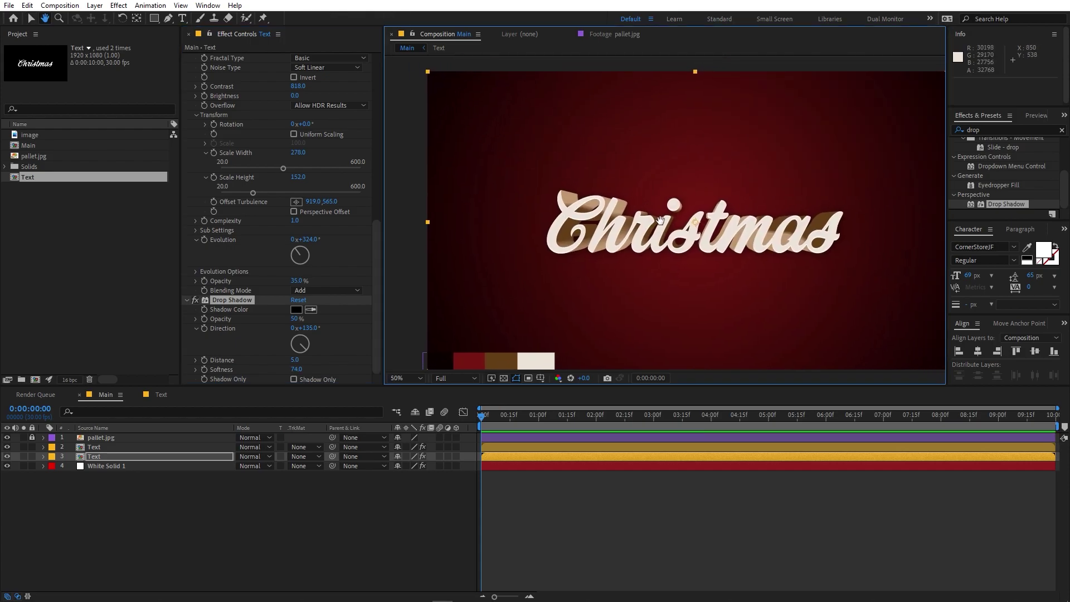
pyautogui.scroll(-3, 574, 229)
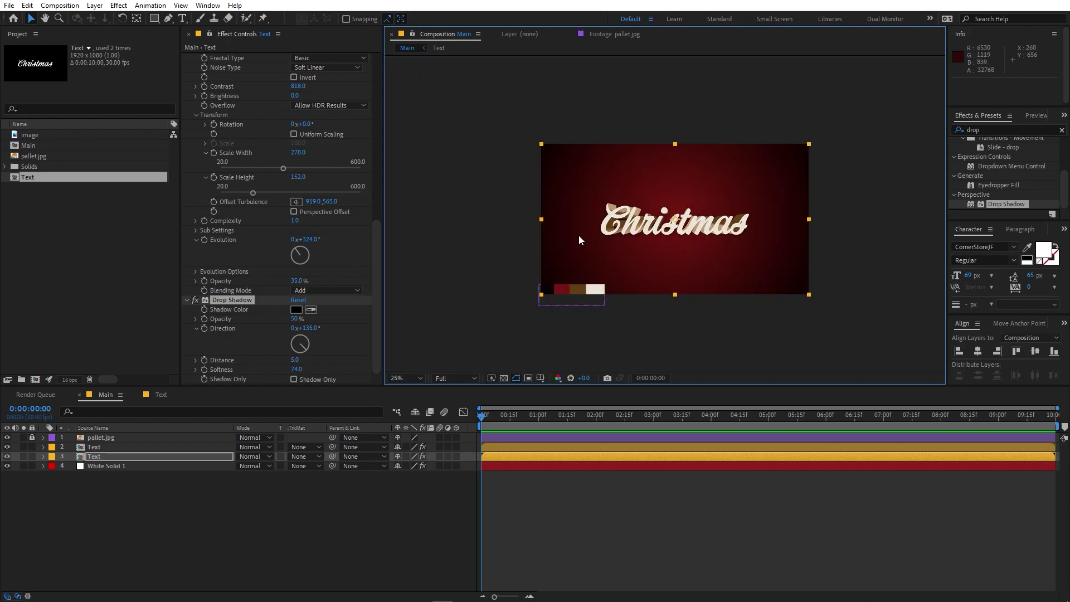
pyautogui.scroll(1, 578, 236)
# Step: Add the image footage to the Main composition between pallet.jpg and the upper Text layer
pyautogui.click(37, 256)
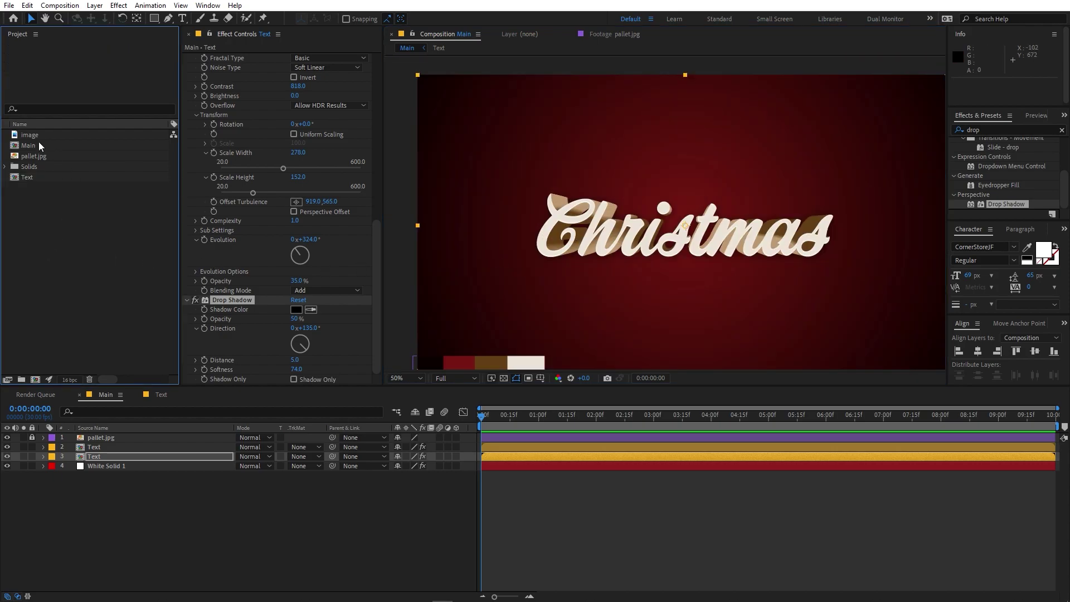
pyautogui.click(31, 137)
pyautogui.moveTo(32, 136); pyautogui.dragTo(92, 448)
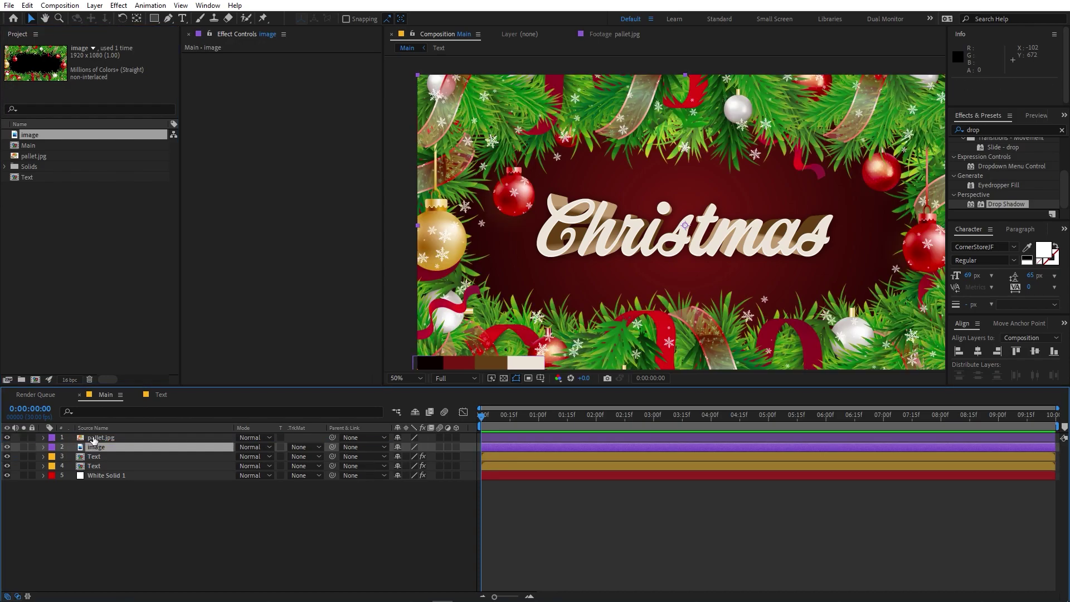
# Step: Delete the pallet.jpg layer from Main and reveal the image layer's Scale property
pyautogui.click(95, 438)
pyautogui.press('Delete')
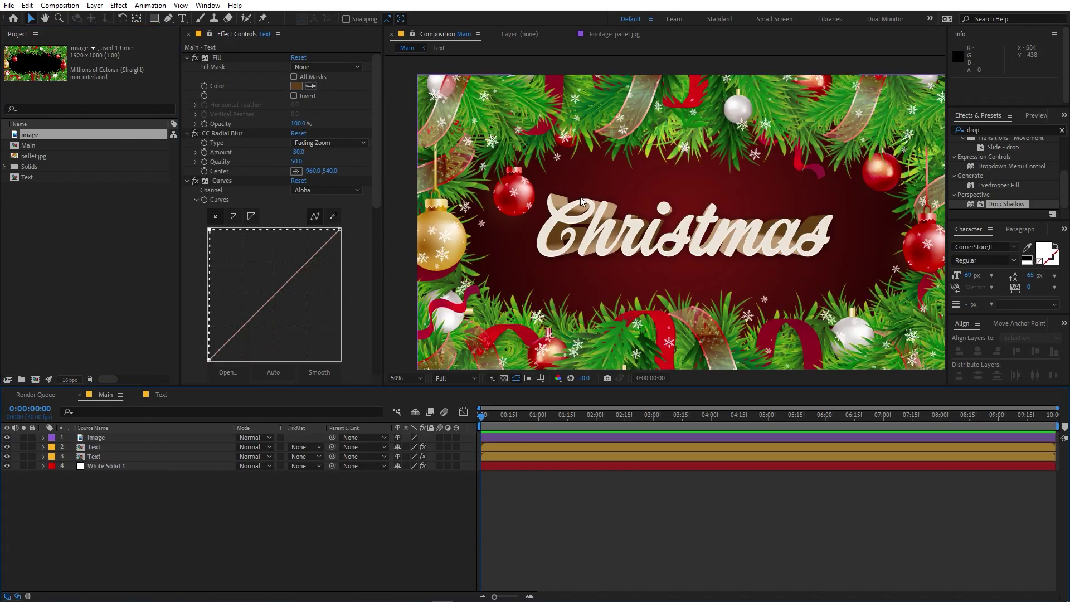
pyautogui.click(103, 437)
pyautogui.press('s')
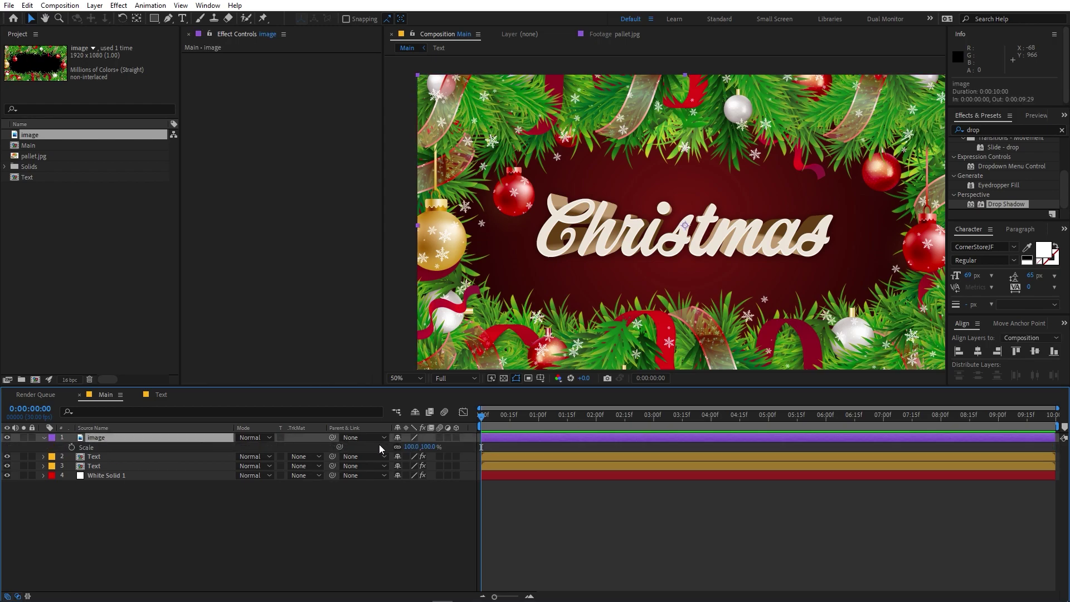
# Step: Keyframe the image layer's Scale from 294% at the start to 100% at 0:00:04:01, and apply Easy Ease to both keyframes
pyautogui.click(71, 446)
pyautogui.moveTo(482, 447); pyautogui.dragTo(580, 451)
pyautogui.moveTo(685, 447); pyautogui.dragTo(712, 446)
pyautogui.click(713, 415)
pyautogui.press('Home')
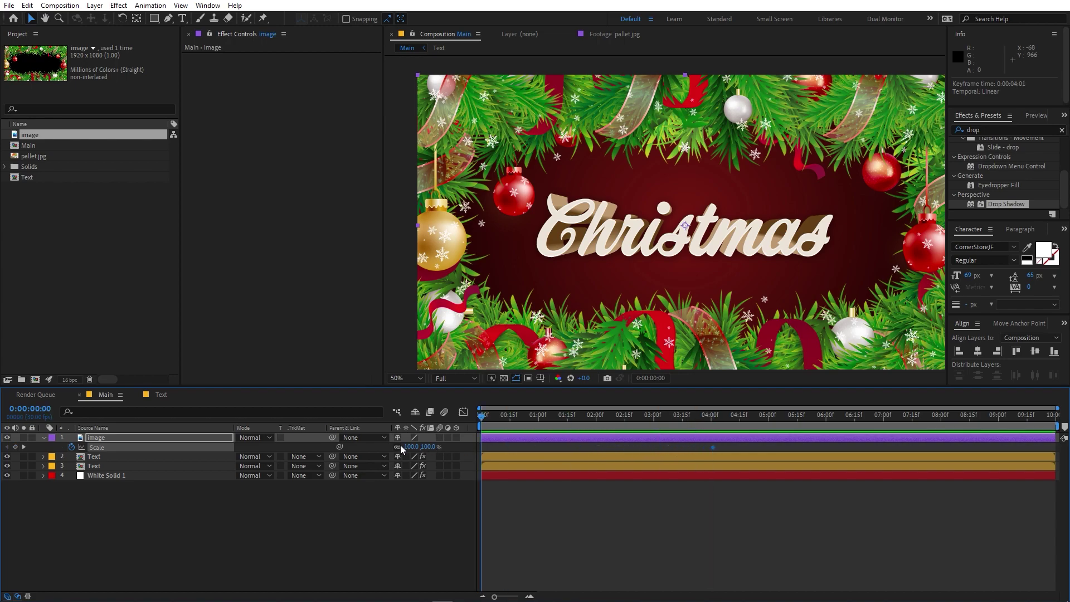
pyautogui.moveTo(412, 449); pyautogui.dragTo(531, 457)
pyautogui.moveTo(742, 444); pyautogui.dragTo(443, 460)
pyautogui.press('F9')
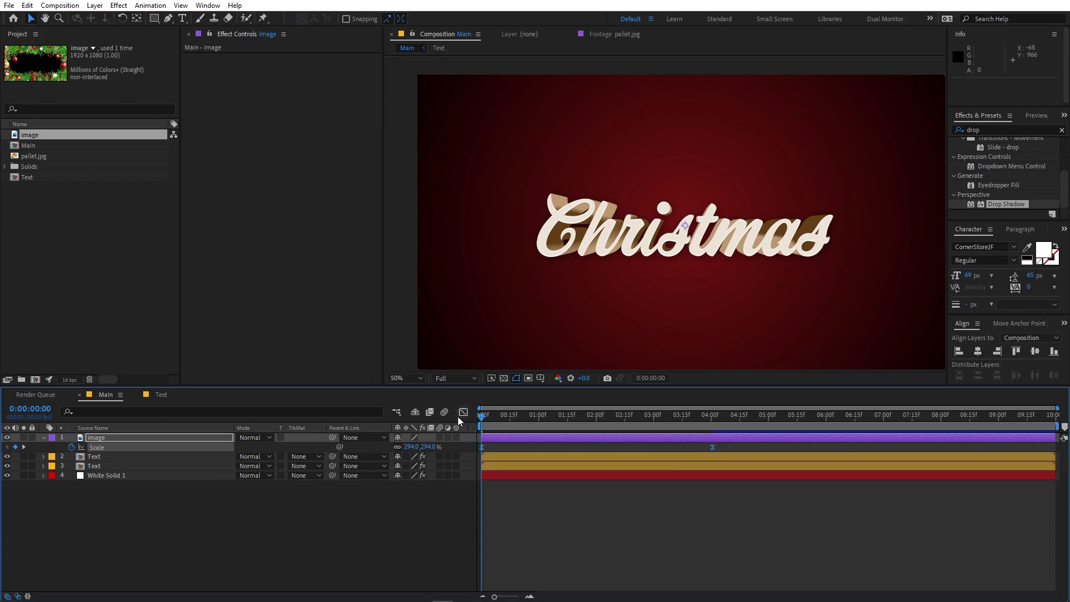
# Step: Reshape the image layer's Scale speed graph to start at full speed and slow gradually until the last keyframe
pyautogui.click(462, 412)
pyautogui.moveTo(800, 432); pyautogui.dragTo(479, 573)
pyautogui.click(667, 583)
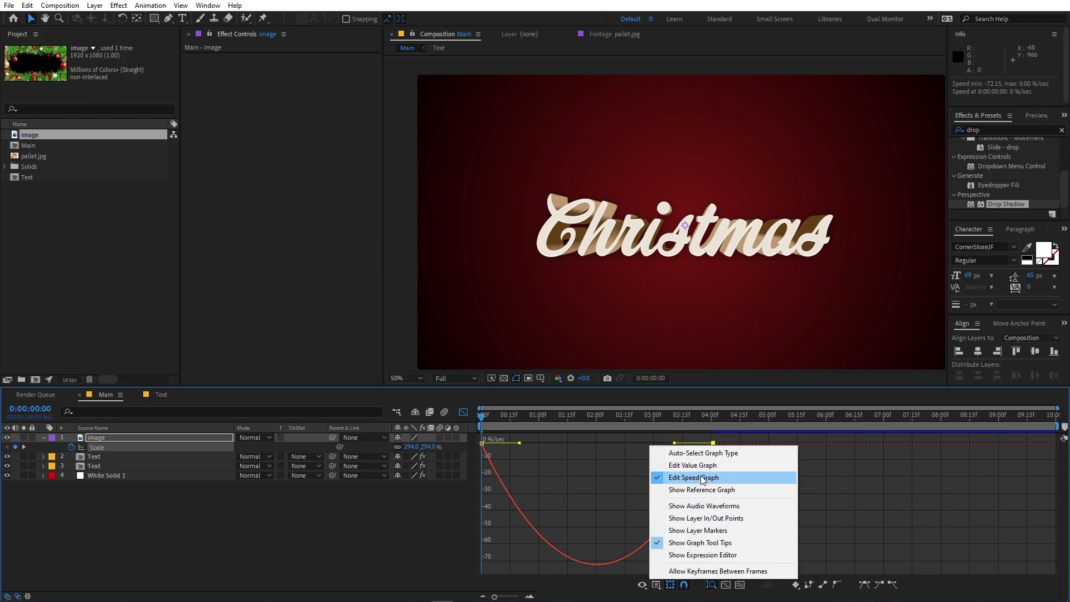
pyautogui.click(835, 472)
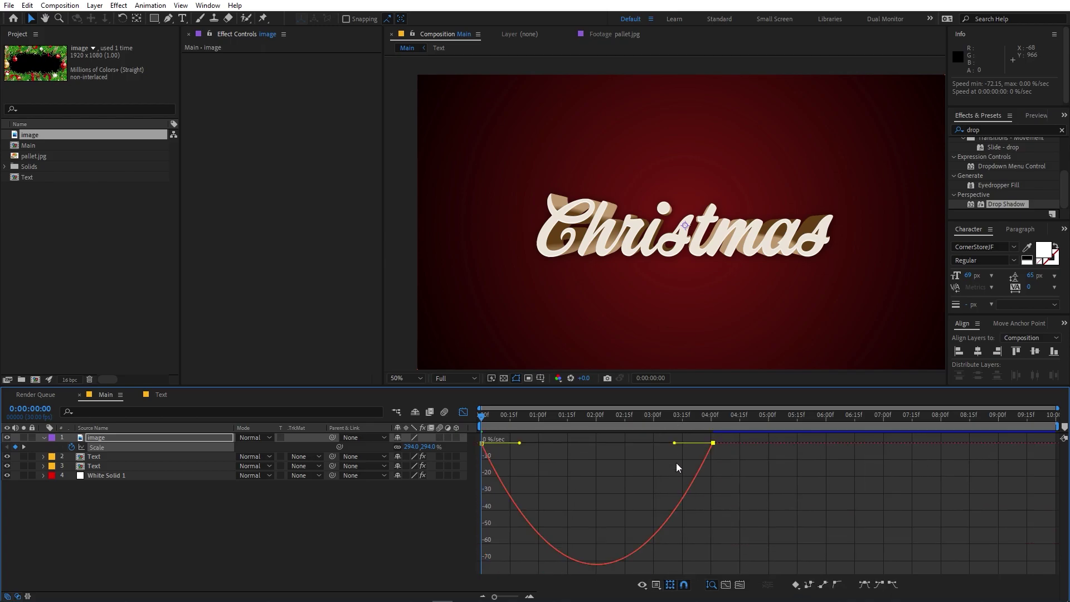
pyautogui.moveTo(674, 444); pyautogui.dragTo(596, 443)
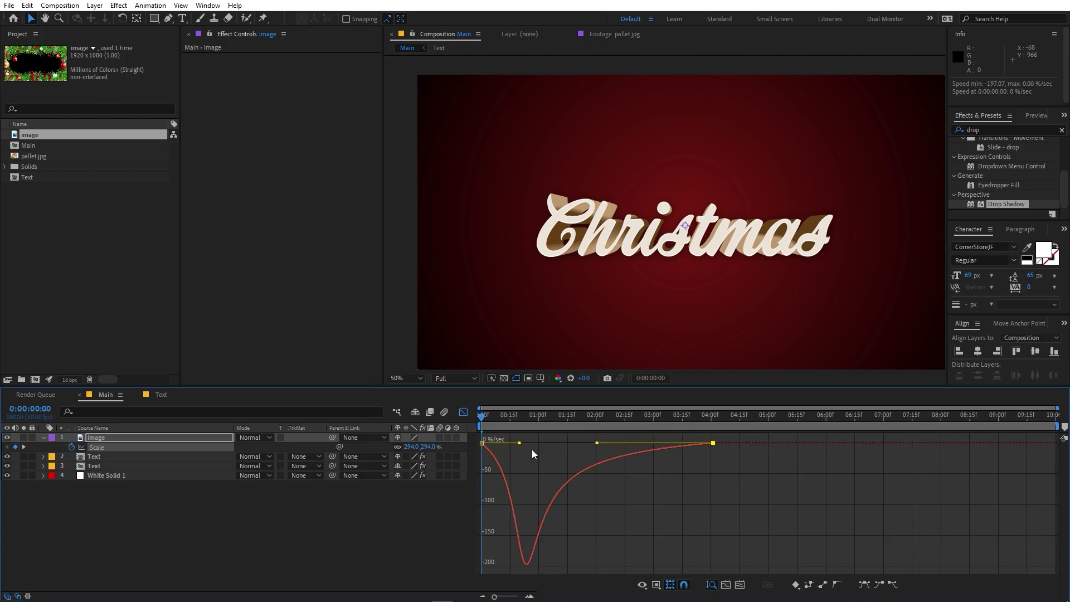
pyautogui.moveTo(519, 443); pyautogui.dragTo(446, 440)
# Step: Preview the frame image's scale animation in Main, and close the graph editor
pyautogui.press(',')
pyautogui.press('space')
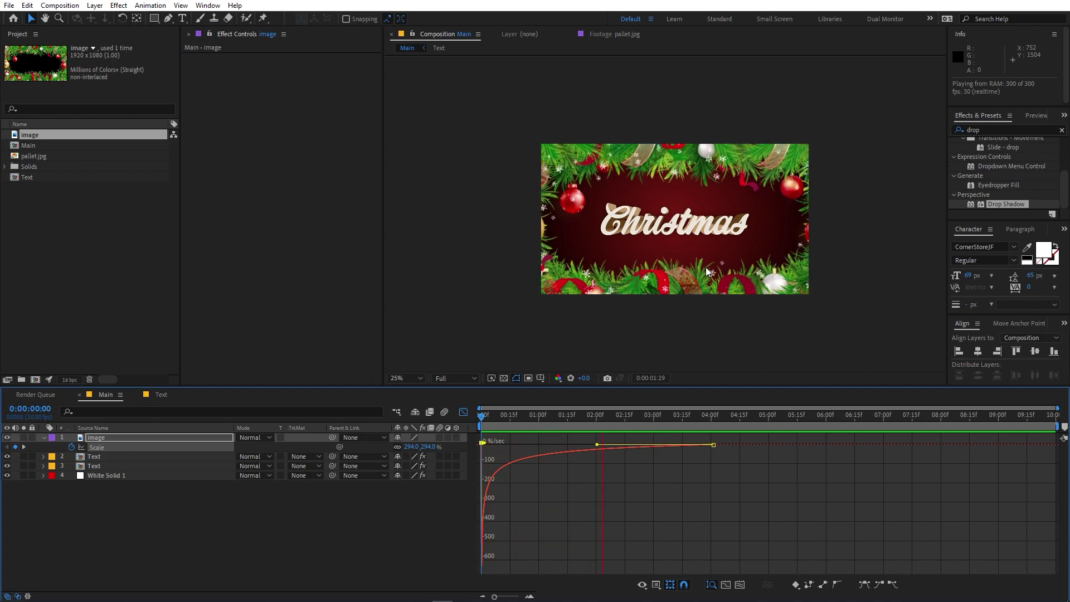
pyautogui.click(464, 412)
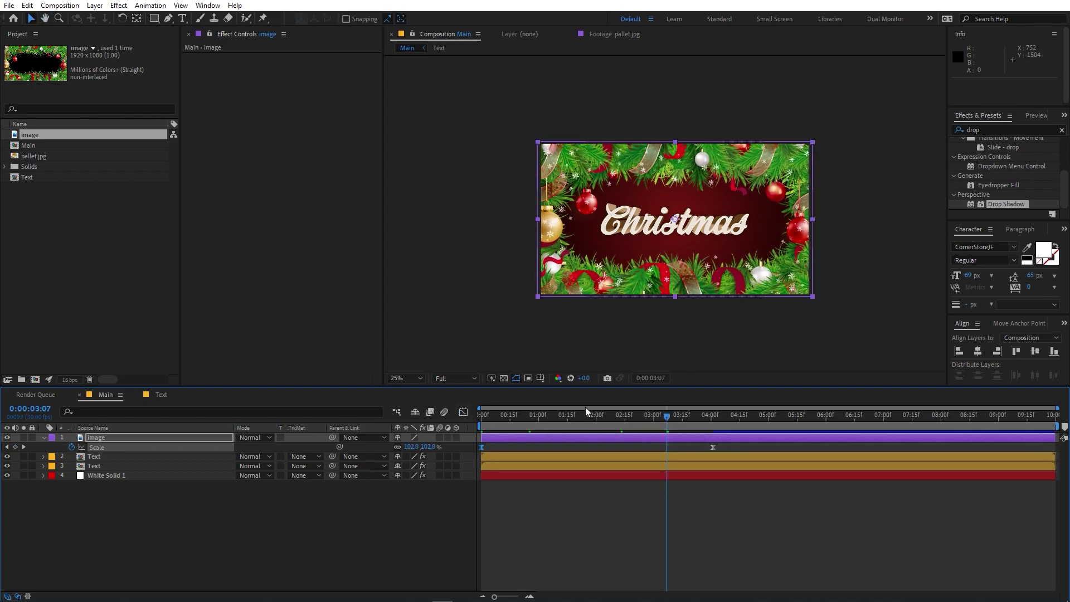
pyautogui.press('space')
pyautogui.click(620, 529)
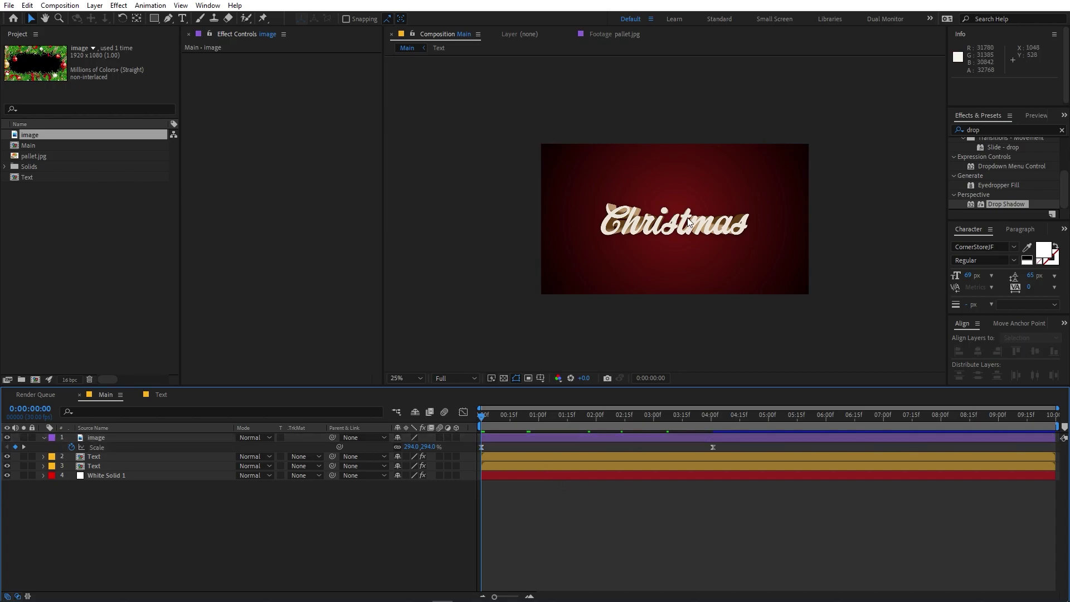
pyautogui.press('.')
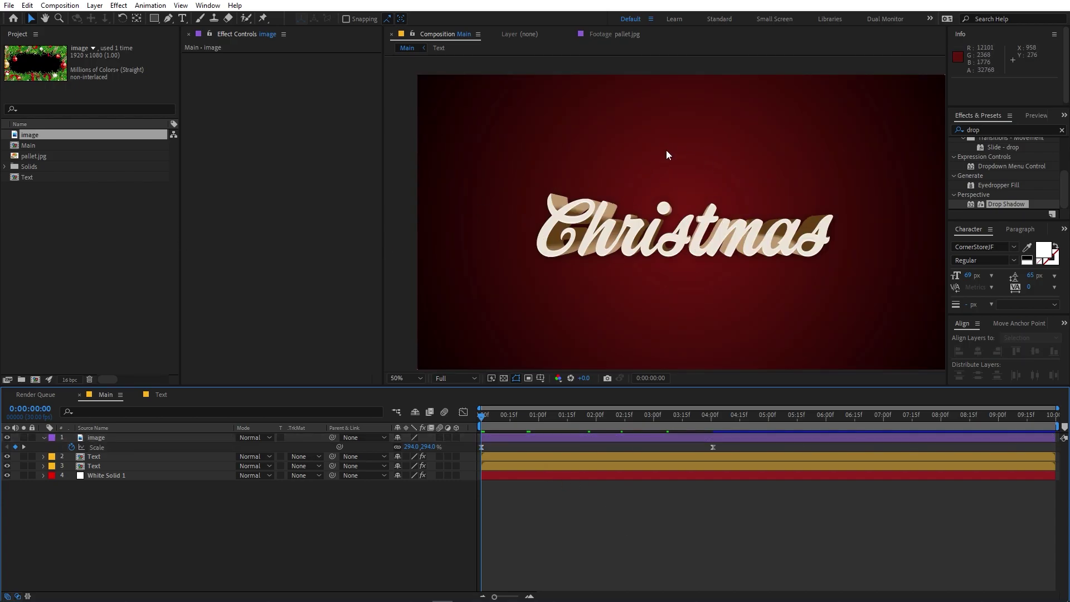
# Step: Inspect the Christmas text layer inside the Text composition and return to Main
pyautogui.click(56, 266)
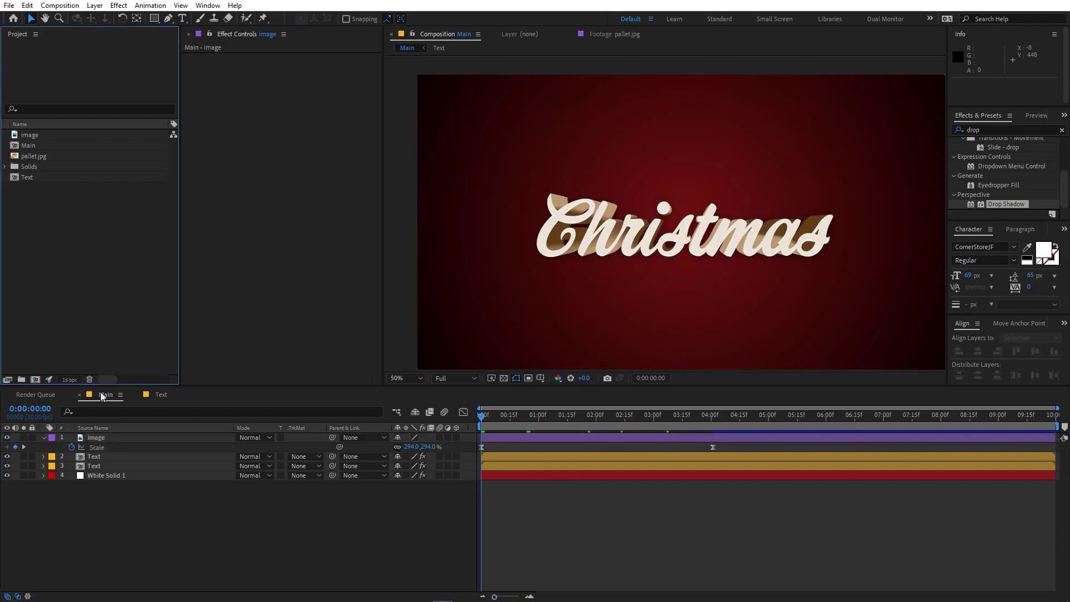
pyautogui.click(156, 396)
pyautogui.doubleClick(131, 439)
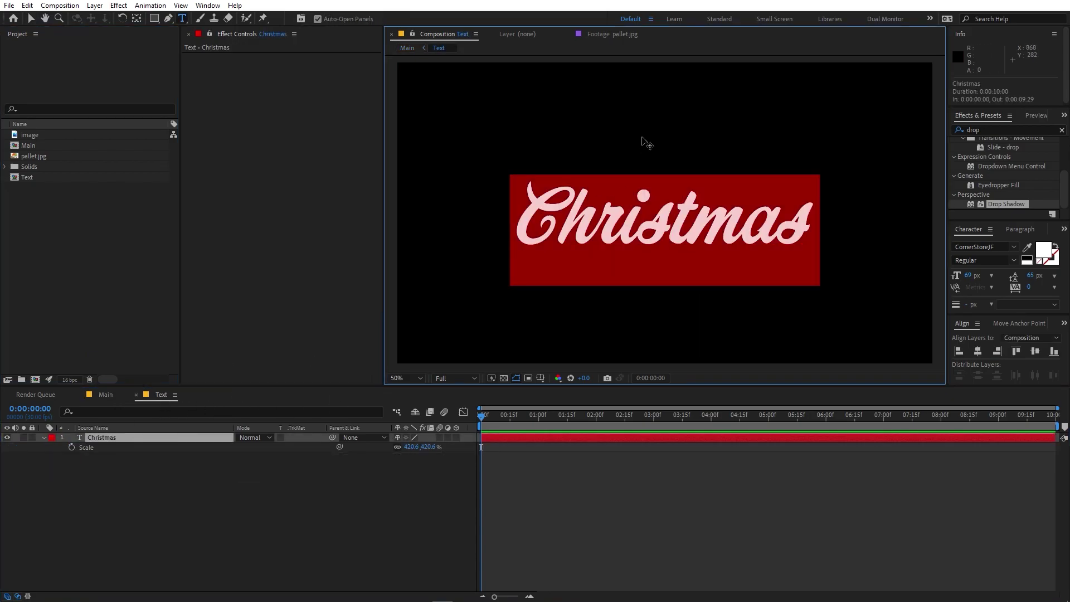
pyautogui.click(305, 444)
pyautogui.click(112, 395)
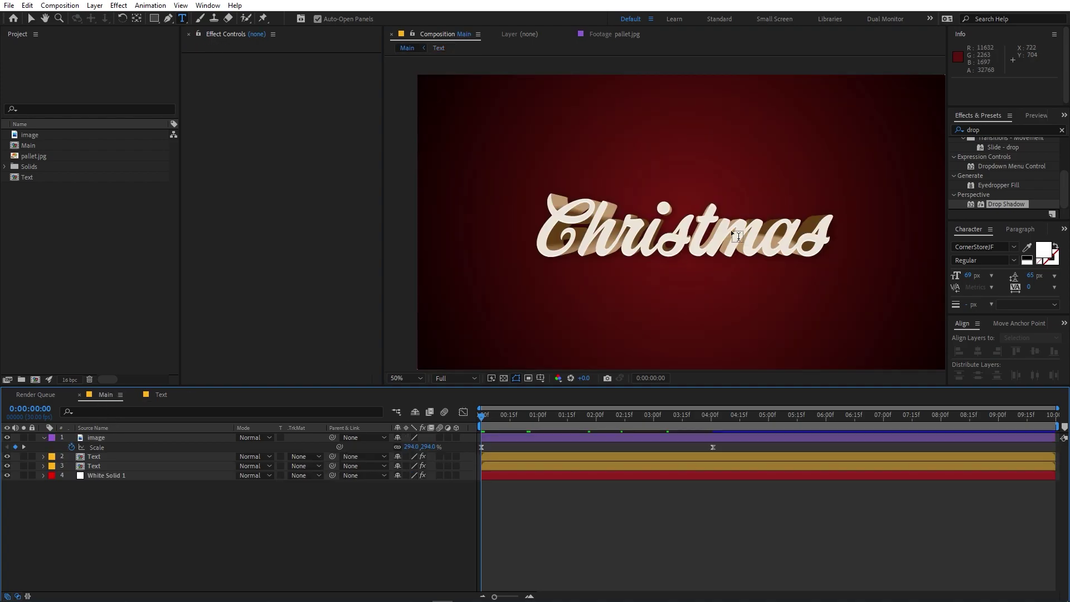
# Step: Duplicate both Text layers in Main, place the copies together below the image layer, and give them the Cyan label
pyautogui.click(44, 437)
pyautogui.click(75, 446)
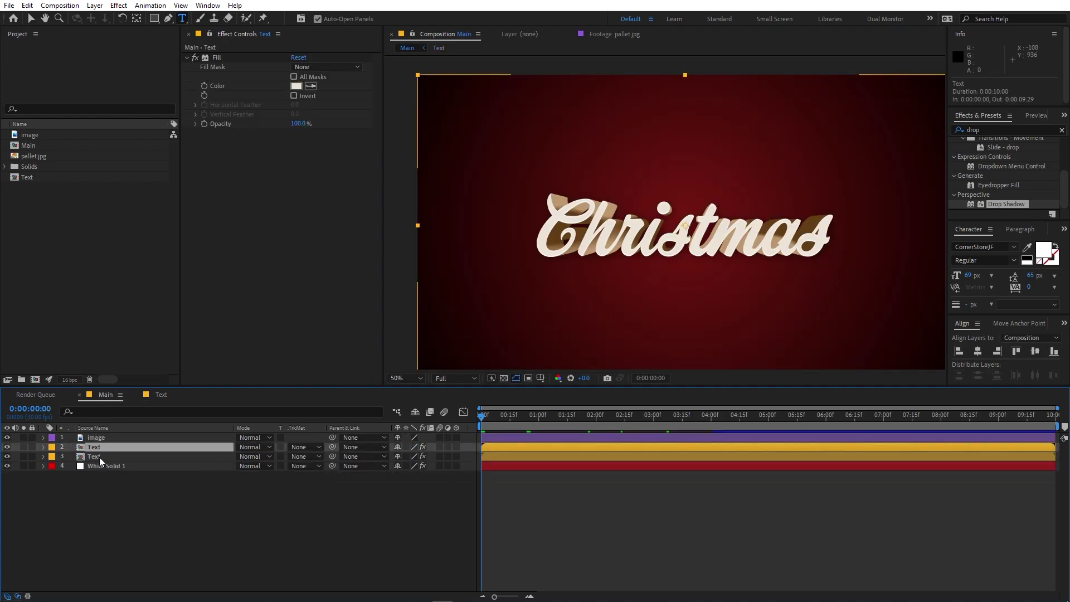
pyautogui.keyDown('shift'); pyautogui.click(99, 457); pyautogui.keyUp('shift')
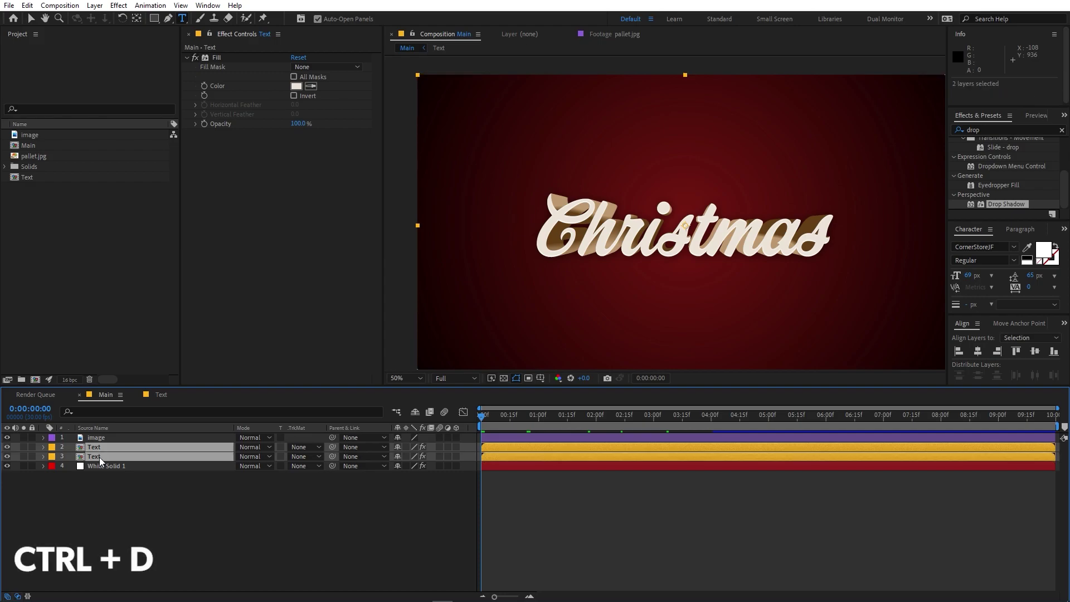
pyautogui.hotkey('ctrl', 'd')
pyautogui.moveTo(95, 464); pyautogui.dragTo(94, 456)
pyautogui.click(53, 447)
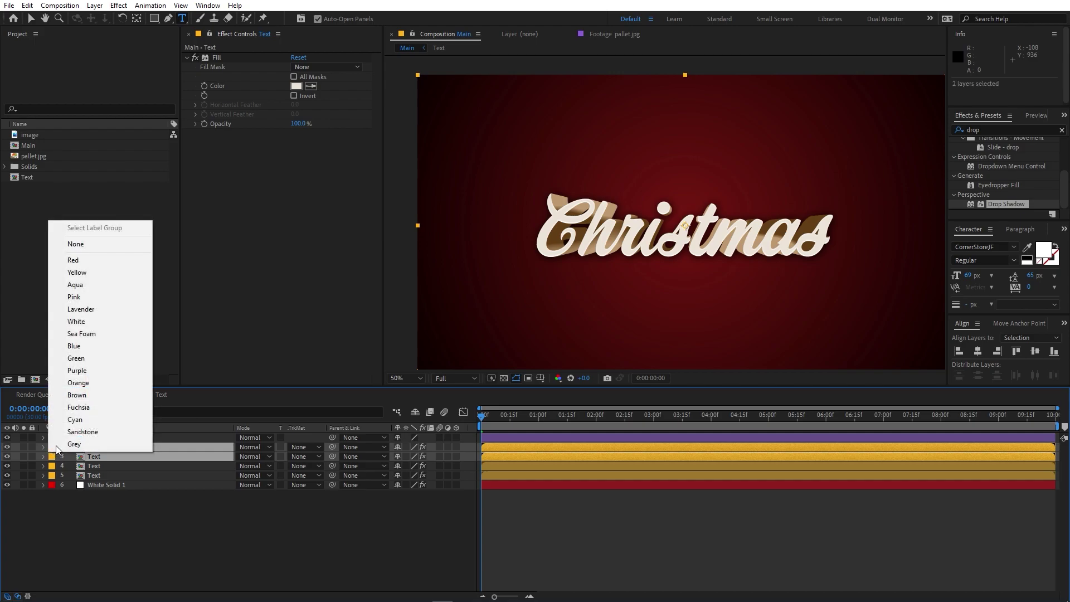
pyautogui.click(90, 350)
pyautogui.click(275, 522)
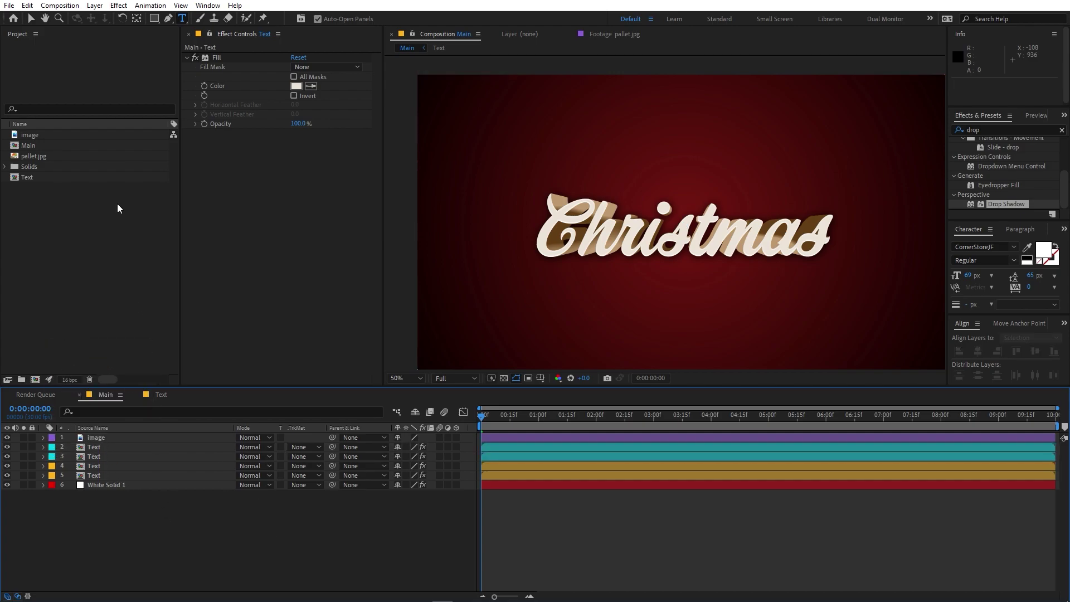
# Step: Duplicate the Text composition in the project
pyautogui.click(28, 178)
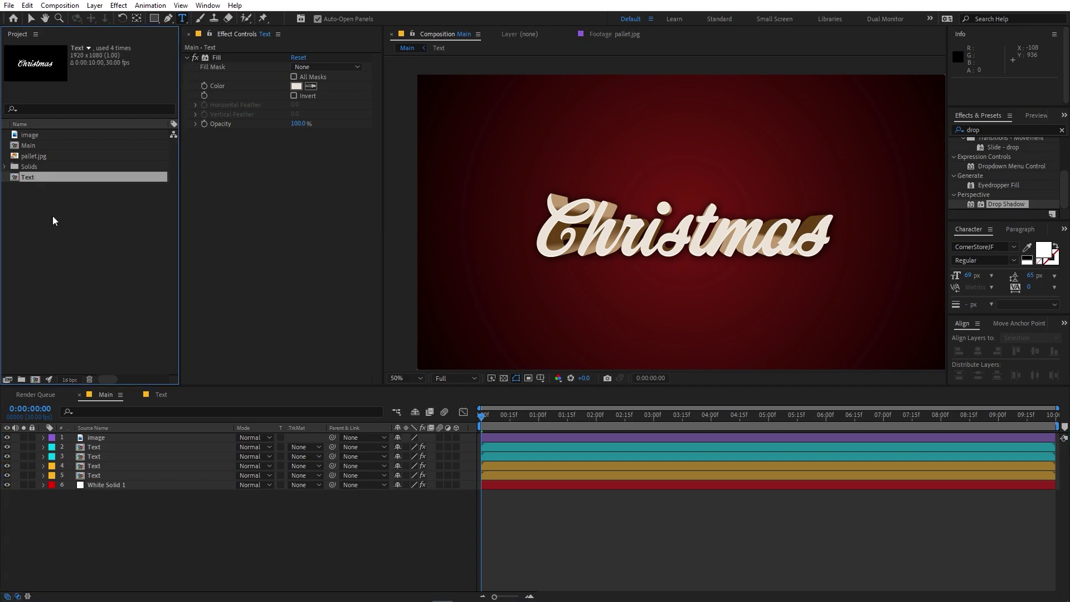
pyautogui.hotkey('ctrl', 'd')
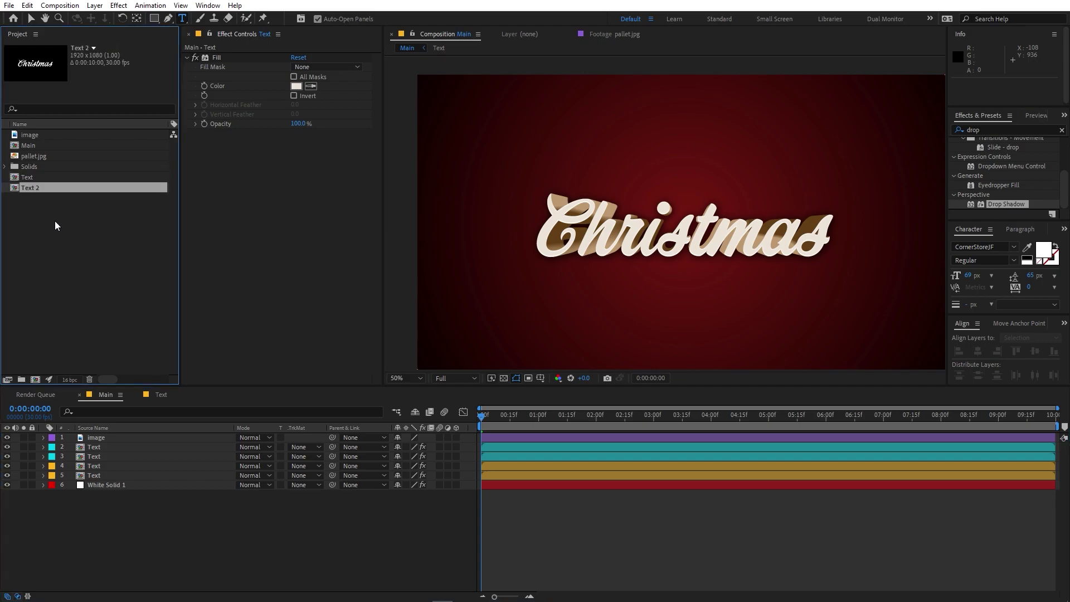
pyautogui.click(54, 225)
# Step: Replace the source of the two cyan Text layers in Main with the Text 2 composition
pyautogui.click(95, 447)
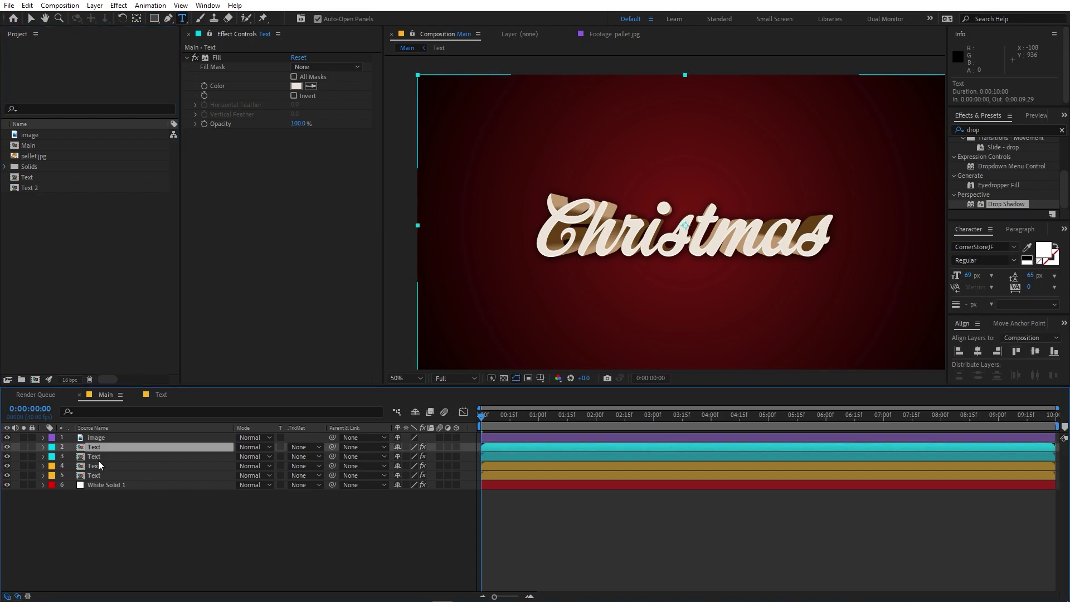
pyautogui.keyDown('shift'); pyautogui.click(98, 457); pyautogui.keyUp('shift')
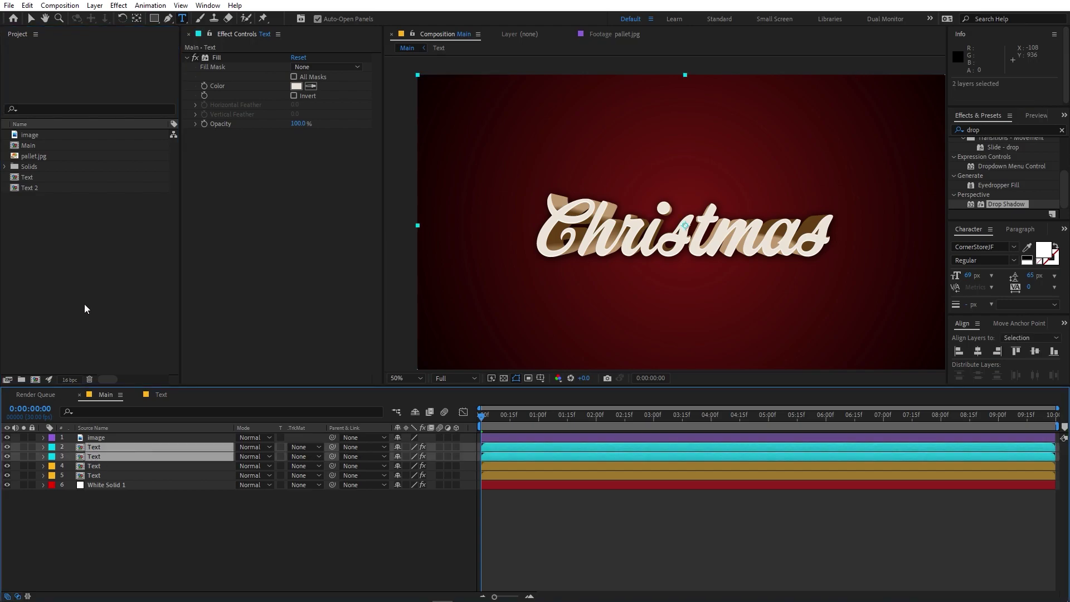
pyautogui.click(17, 189)
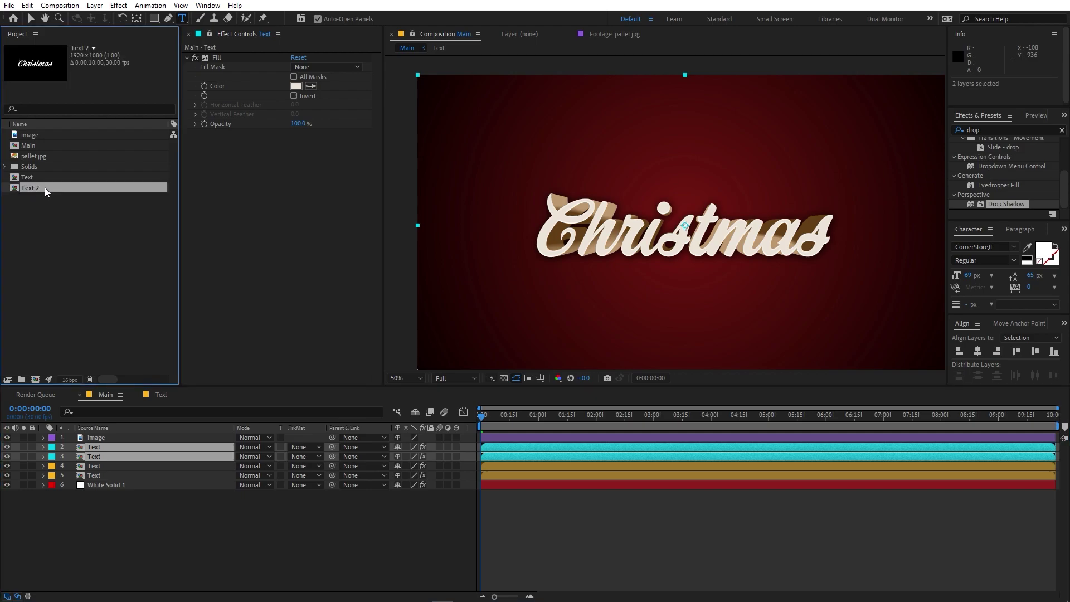
pyautogui.moveTo(17, 191); pyautogui.dragTo(98, 449)
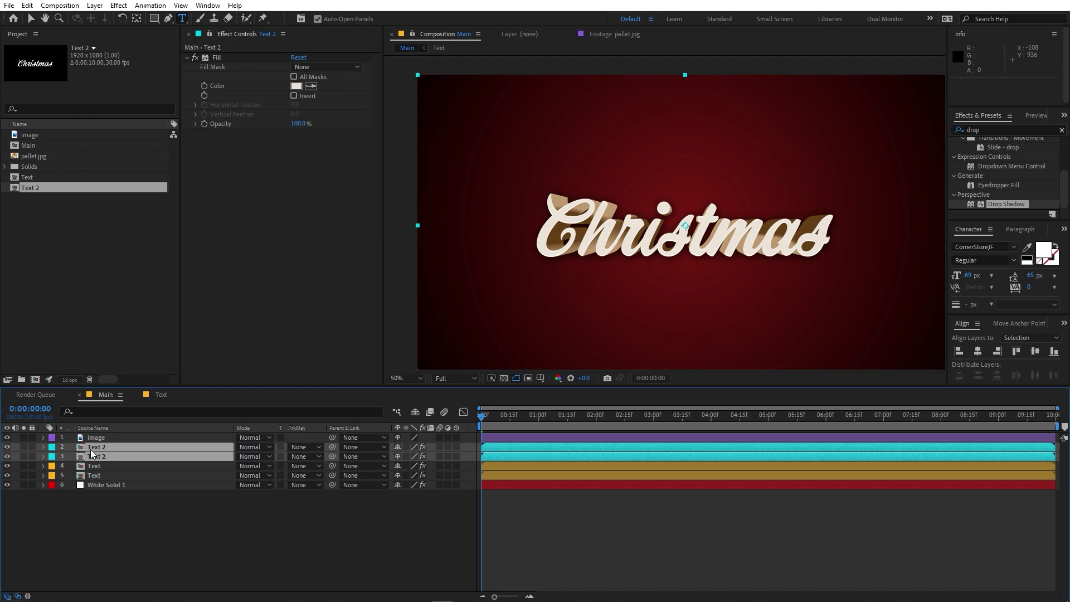
pyautogui.click(142, 533)
# Step: Change the text in the Text 2 composition to "Merry" and set its Scale to 233%
pyautogui.click(29, 199)
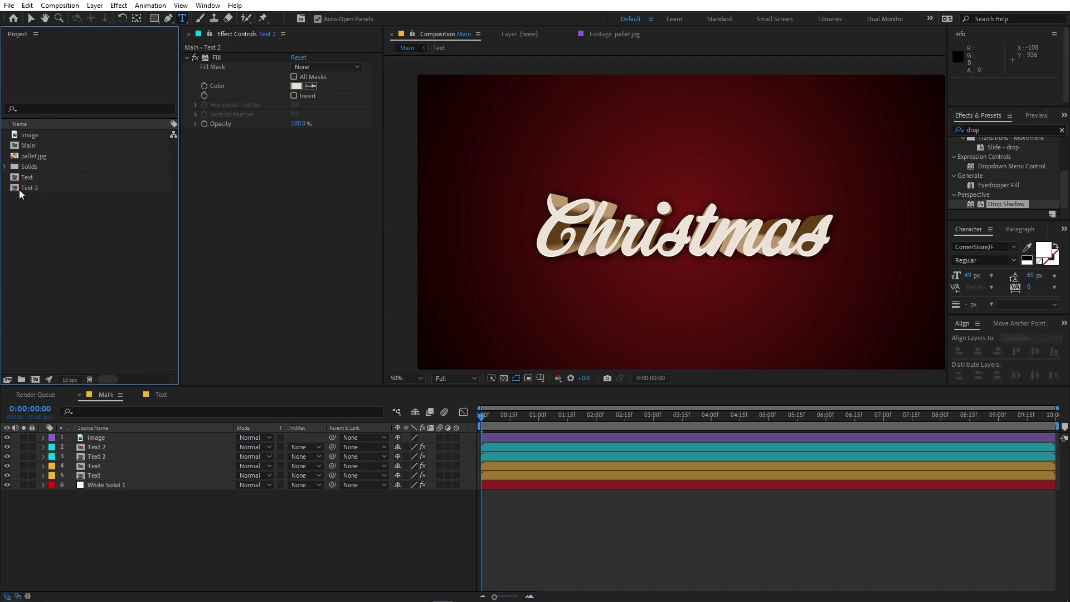
pyautogui.doubleClick(22, 188)
pyautogui.click(531, 438)
pyautogui.press('s')
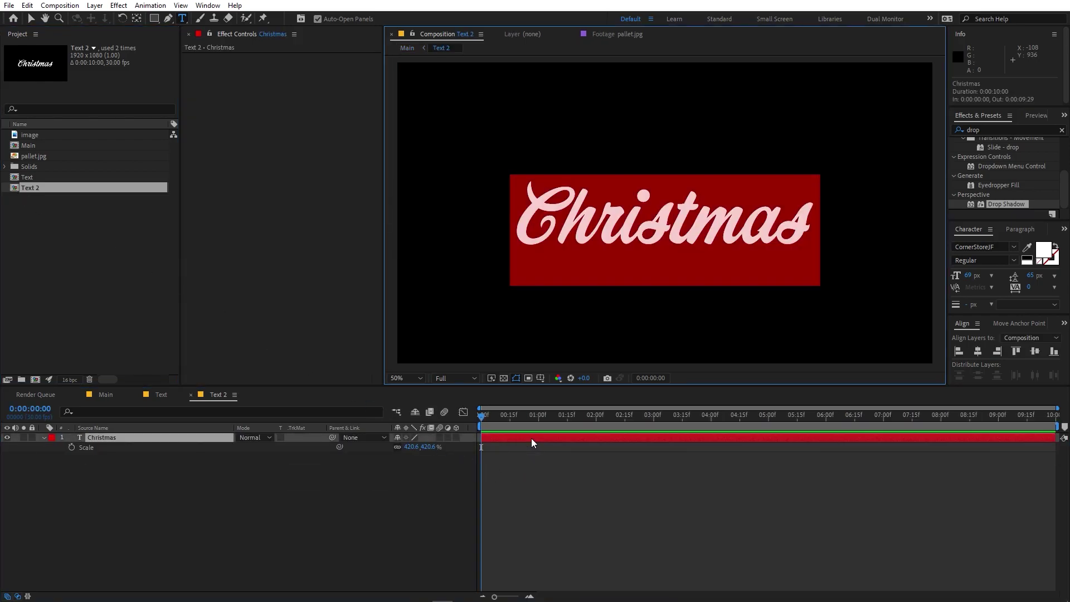
pyautogui.hotkey('ctrl', 'z')
pyautogui.click(170, 437)
pyautogui.moveTo(411, 446); pyautogui.dragTo(333, 473)
pyautogui.moveTo(411, 447); pyautogui.dragTo(377, 453)
pyautogui.click(355, 487)
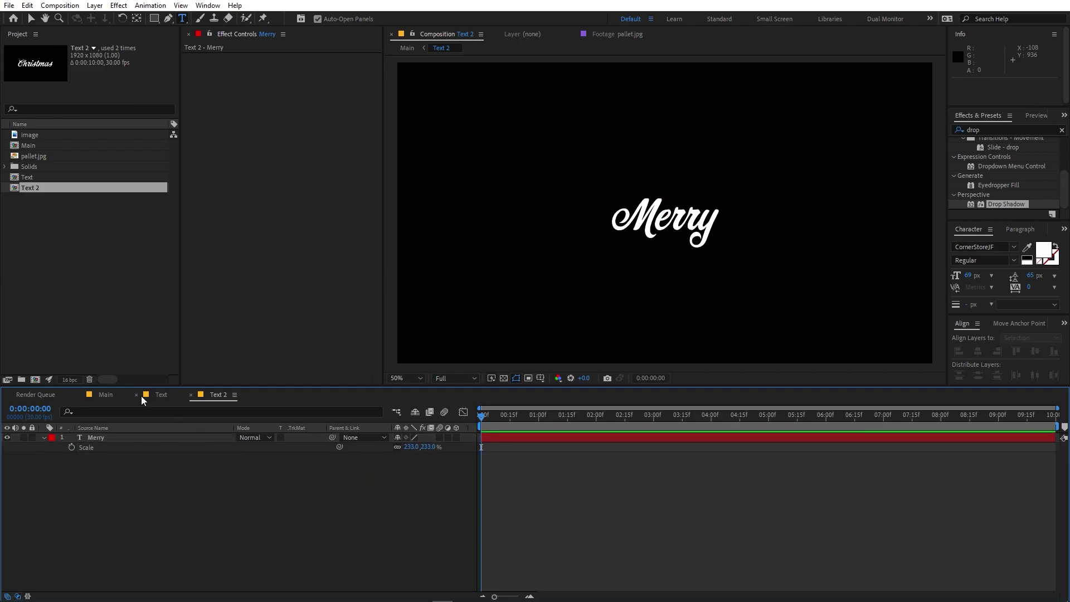
# Step: Move both Text 2 layers in Main up about 240 px so that Merry sits above Christmas
pyautogui.click(102, 396)
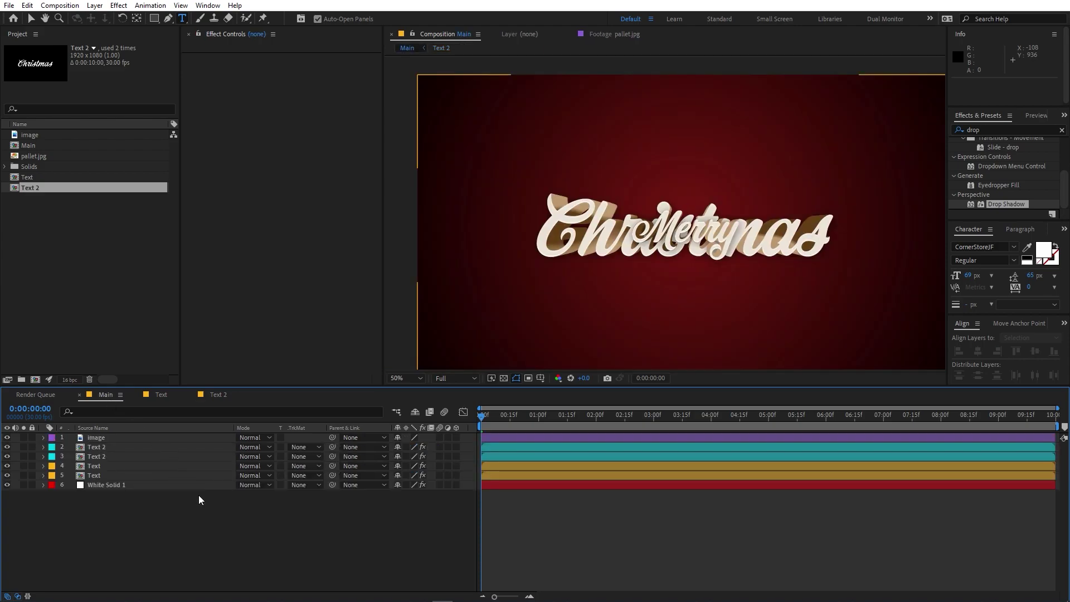
pyautogui.click(109, 446)
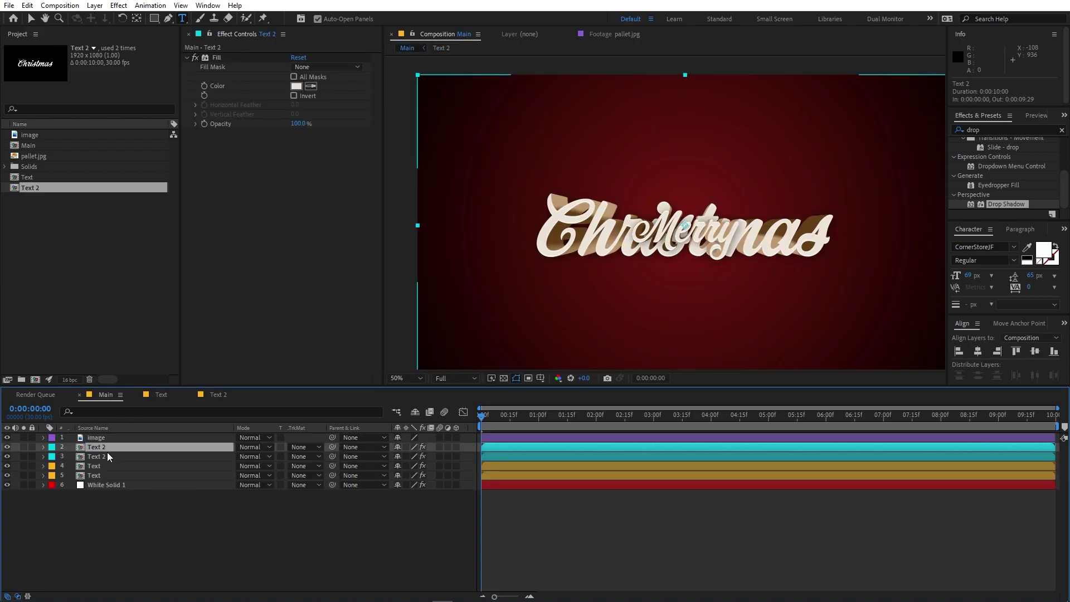
pyautogui.keyDown('shift'); pyautogui.click(107, 456); pyautogui.keyUp('shift')
pyautogui.press('v')
pyautogui.moveTo(667, 231); pyautogui.dragTo(666, 166)
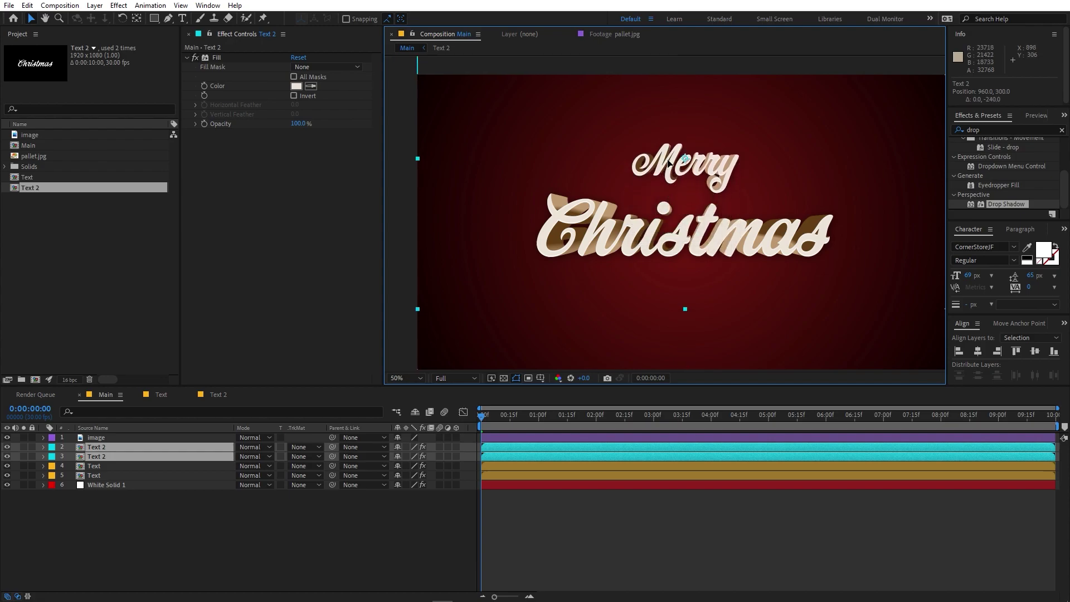
pyautogui.click(681, 262)
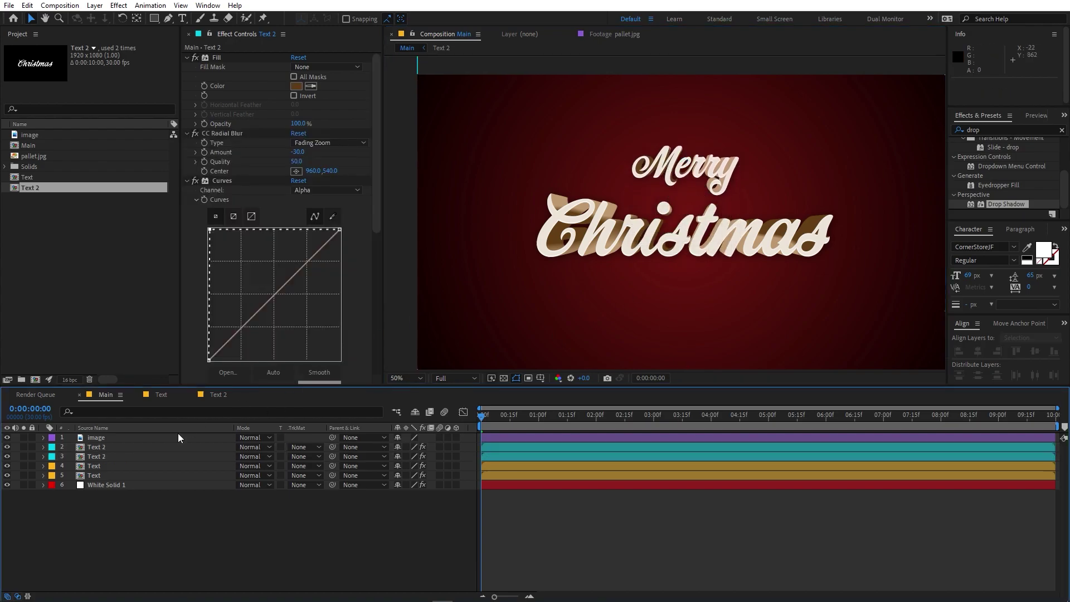
# Step: Adjust the lower Text 2 layer's Fractal Noise to Evolution 1x+177°, Scale Width 187 and Scale Height 36
pyautogui.click(114, 456)
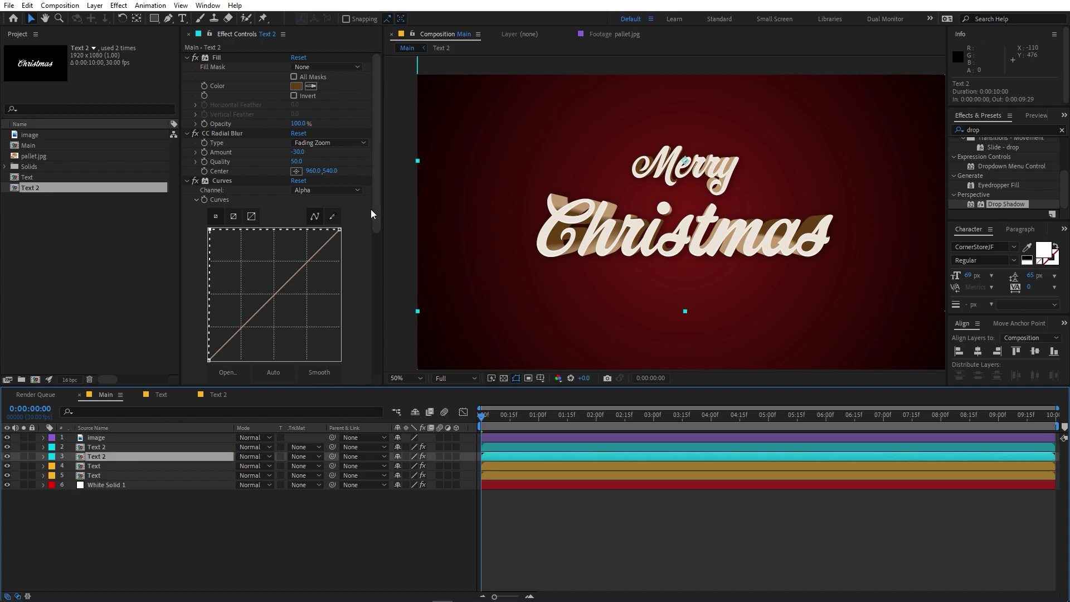
pyautogui.scroll(-10, 338, 160)
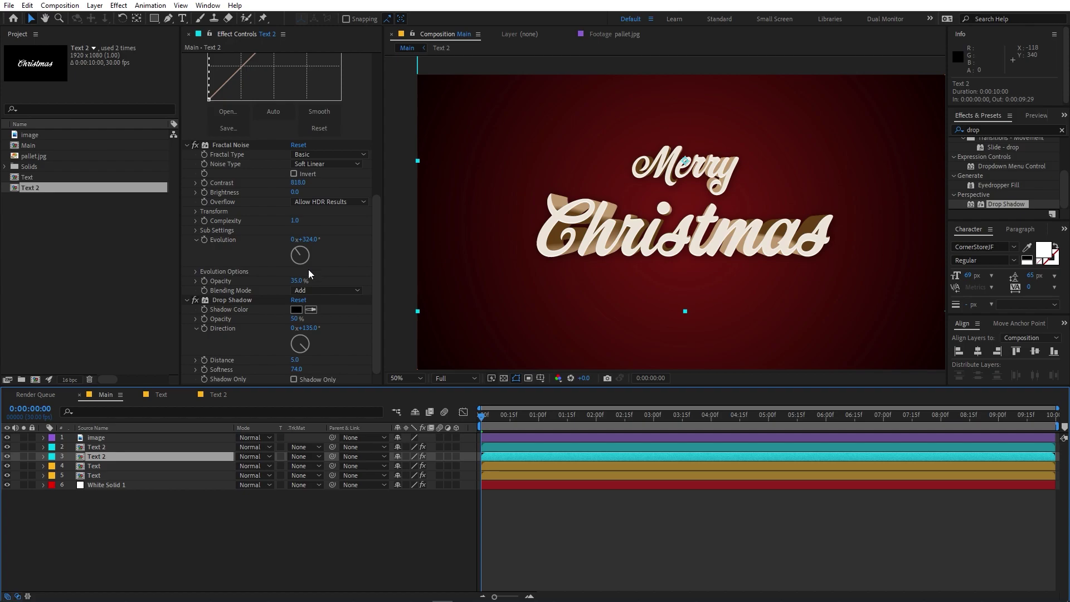
pyautogui.moveTo(310, 239); pyautogui.dragTo(415, 230)
pyautogui.click(196, 212)
pyautogui.moveTo(275, 265)
pyautogui.mouseDown()
pyautogui.moveTo(312, 266)
pyautogui.moveTo(261, 265)
pyautogui.mouseUp()
pyautogui.moveTo(298, 273); pyautogui.dragTo(261, 273)
pyautogui.click(239, 526)
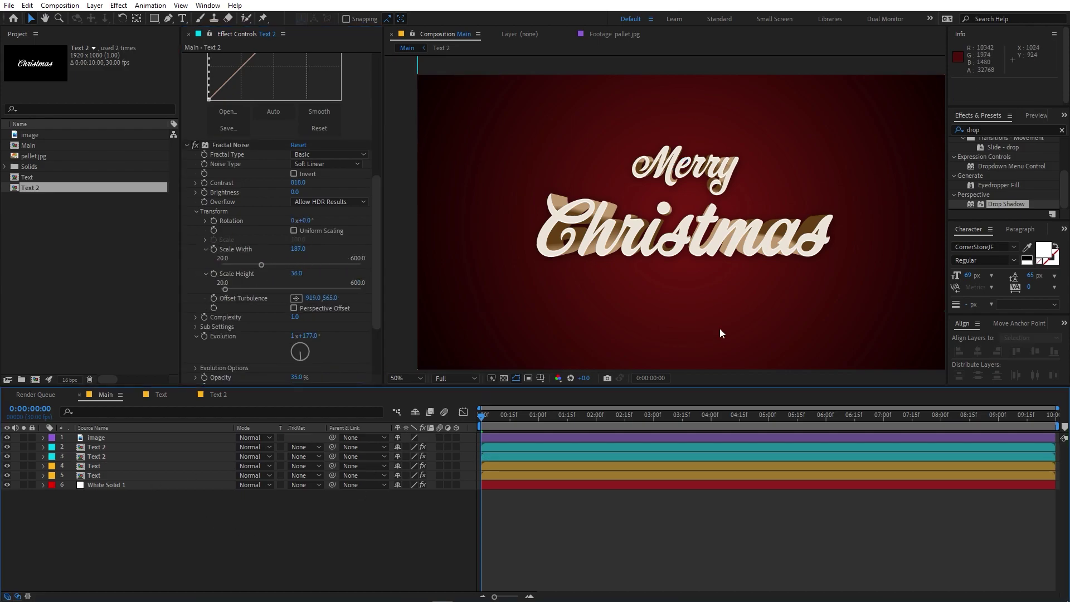
# Step: Move the two Text 2 and two Text layers in Main down about 85 px so the title sits inside the decorative frame
pyautogui.click(98, 447)
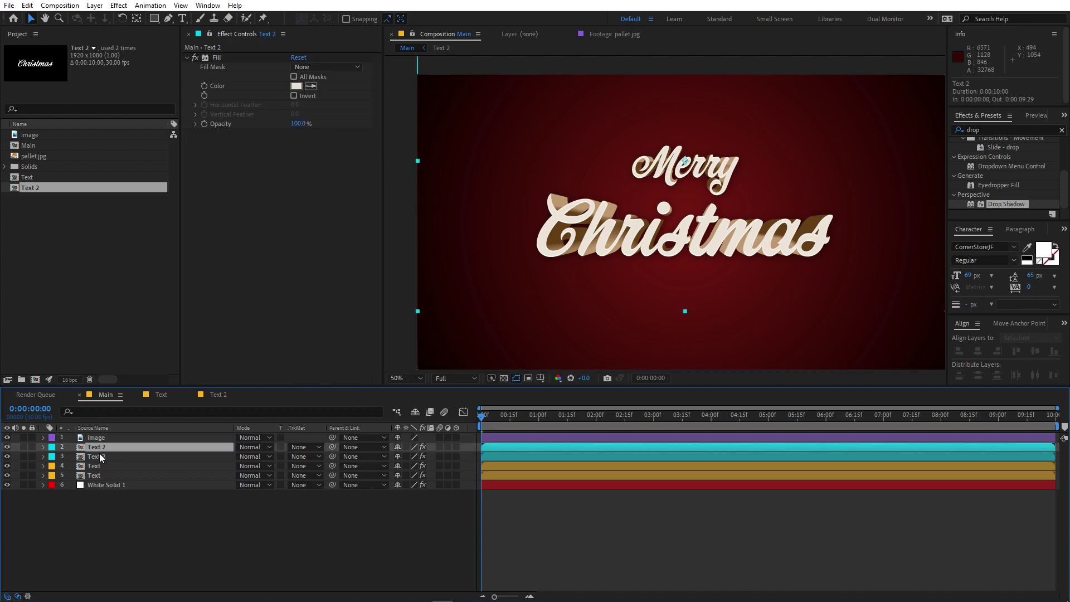
pyautogui.keyDown('shift'); pyautogui.click(101, 474); pyautogui.keyUp('shift')
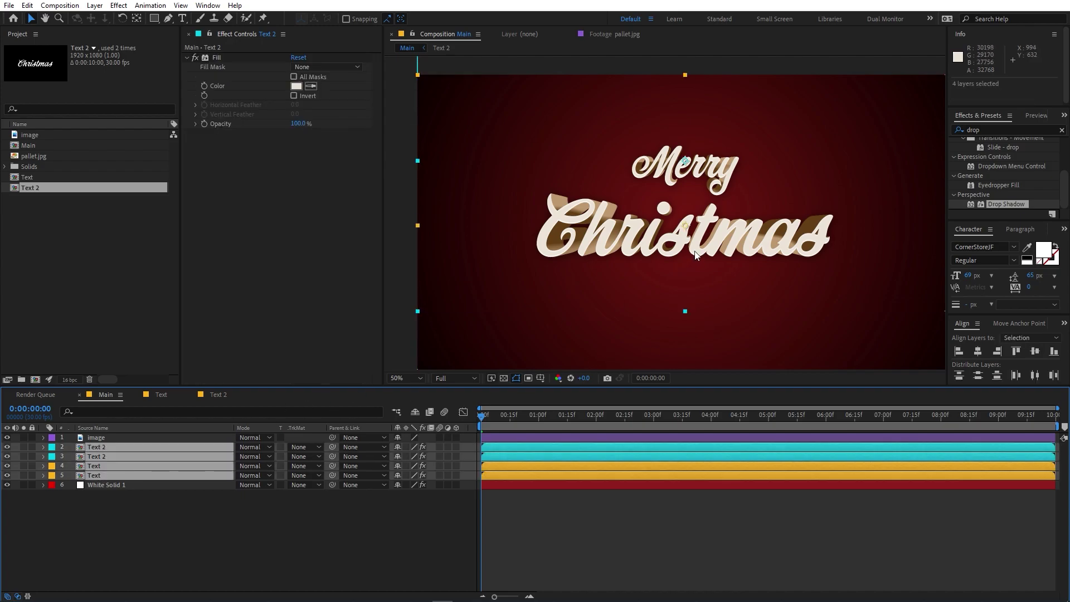
pyautogui.hotkey('shift', 'Down')
pyautogui.hotkey('shift', 'Down')
pyautogui.hotkey('shift', 'Down')
pyautogui.hotkey('shift', 'Down')
pyautogui.hotkey('shift', 'Down')
pyautogui.hotkey('shift', 'Down')
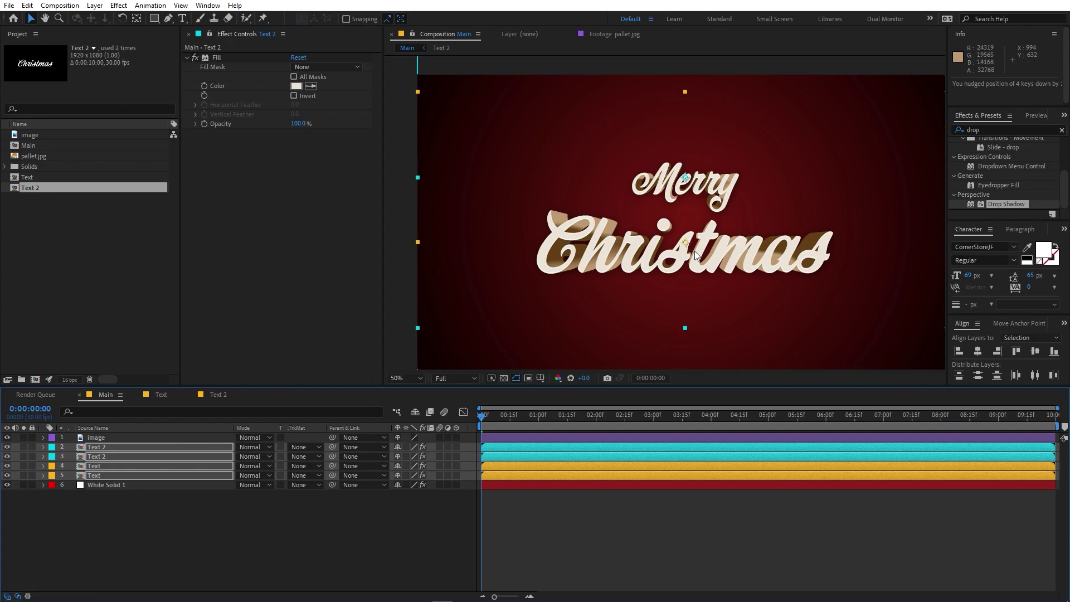
pyautogui.moveTo(535, 420); pyautogui.dragTo(850, 419)
pyautogui.hotkey('shift', 'Down')
pyautogui.hotkey('shift', 'Down')
pyautogui.hotkey('shift', 'Down')
pyautogui.hotkey('shift', 'Down')
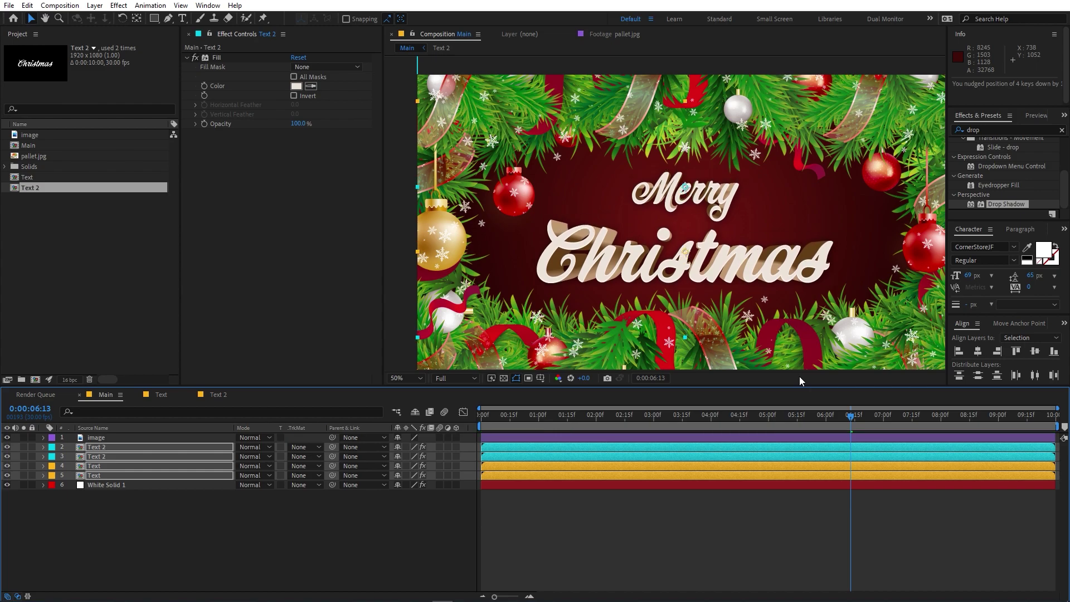
pyautogui.press('Home')
pyautogui.hotkey('ctrl', 'shift', 'a')
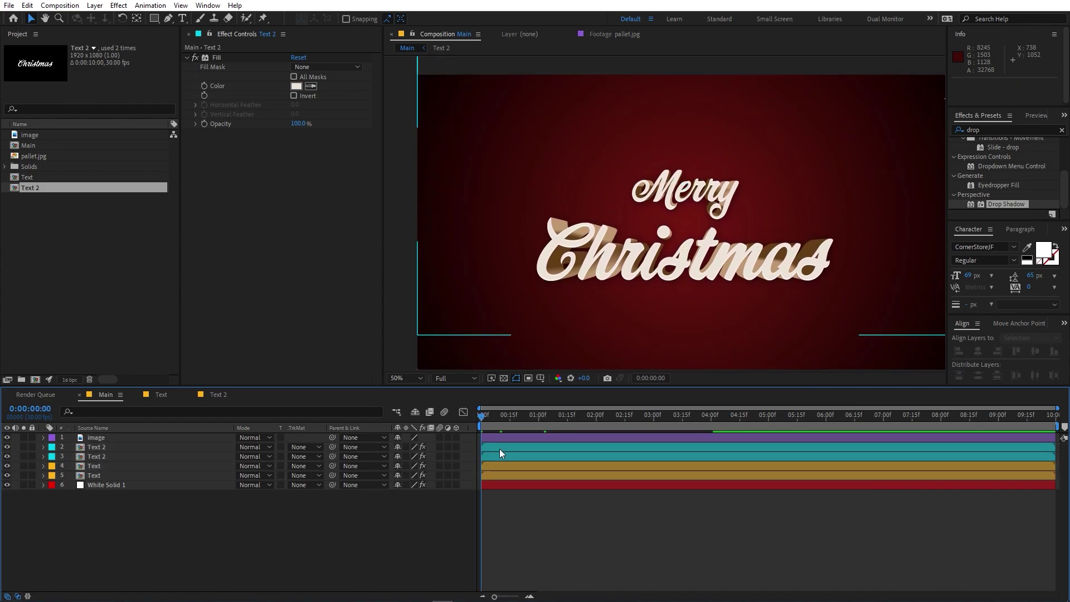
# Step: Animate the Scale of all four text layers from 0% at the start to 100% at 2 seconds
pyautogui.click(500, 450)
pyautogui.keyDown('shift'); pyautogui.click(500, 474); pyautogui.keyUp('shift')
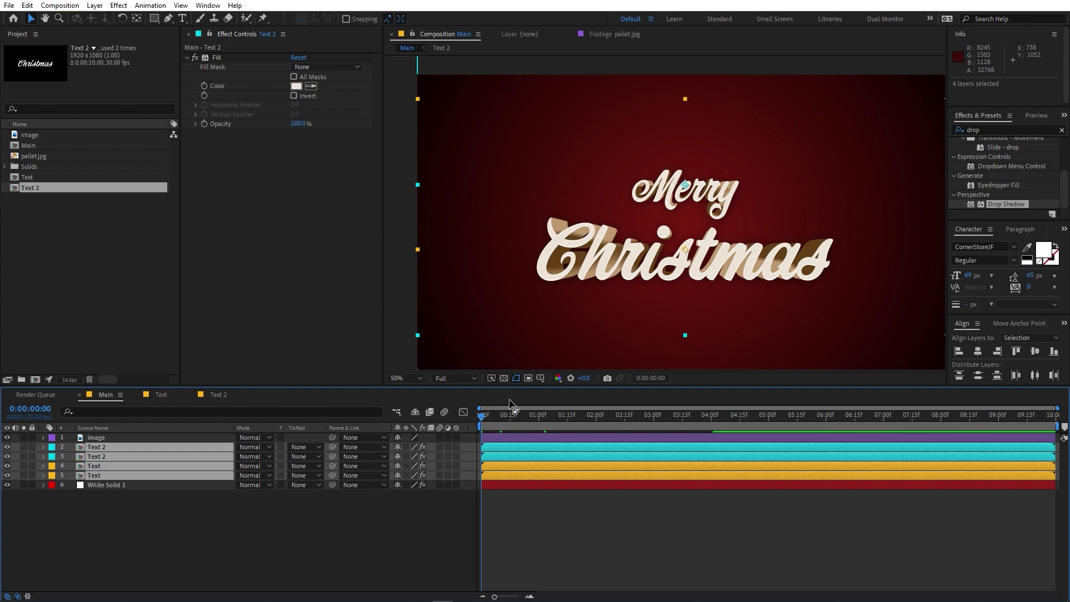
pyautogui.press('s')
pyautogui.click(73, 456)
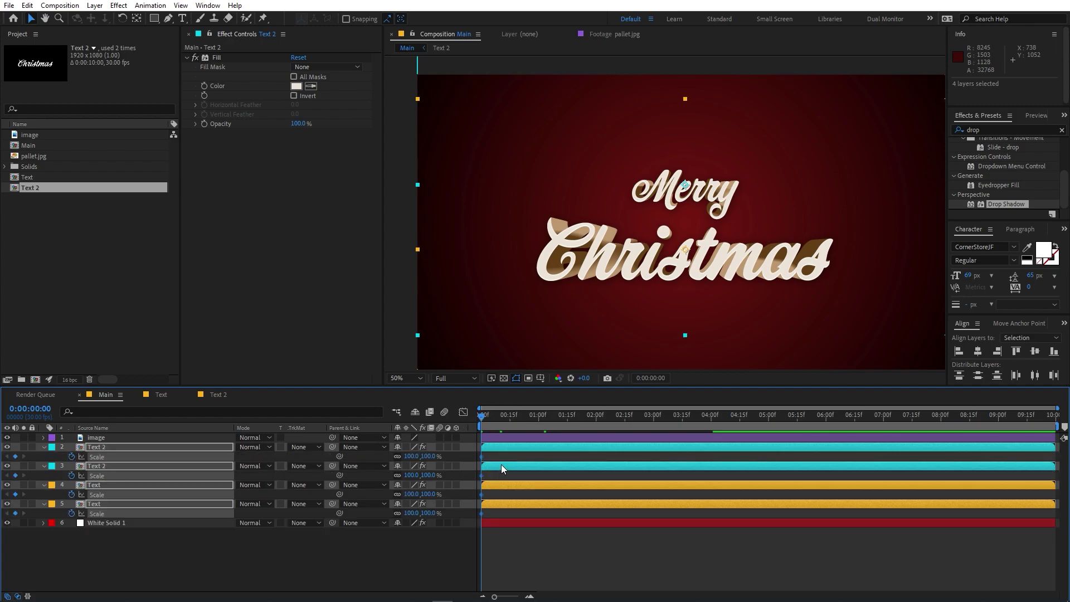
pyautogui.moveTo(479, 455); pyautogui.dragTo(594, 469)
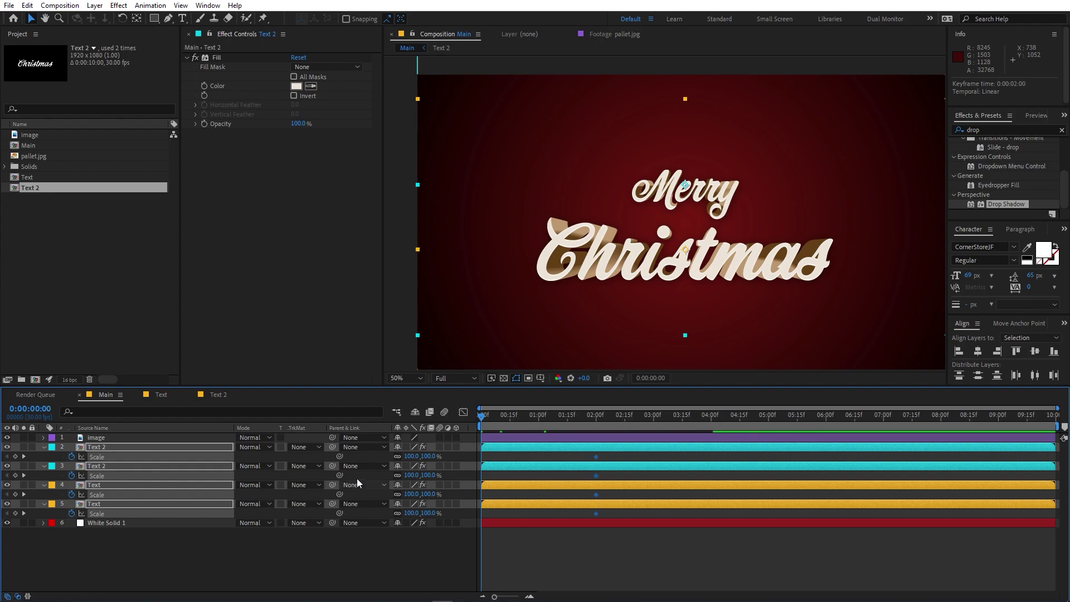
pyautogui.click(411, 456)
pyautogui.write('0')
pyautogui.press('Return')
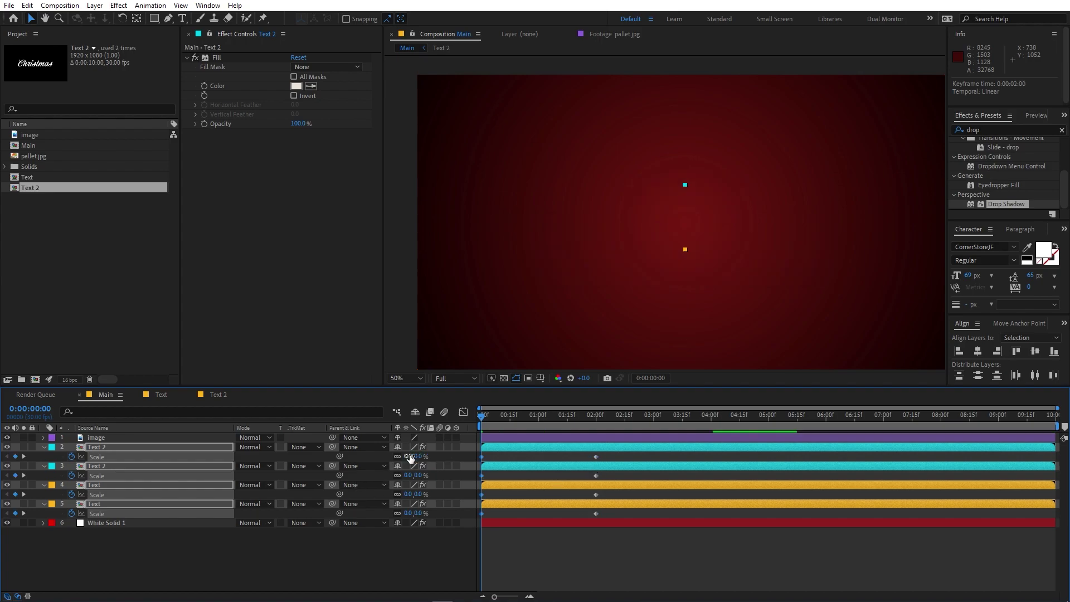
# Step: Ease the text layers' Scale keyframes with a speed curve that peaks early and slows down gradually, and preview it
pyautogui.moveTo(613, 456); pyautogui.dragTo(469, 520)
pyautogui.click(462, 412)
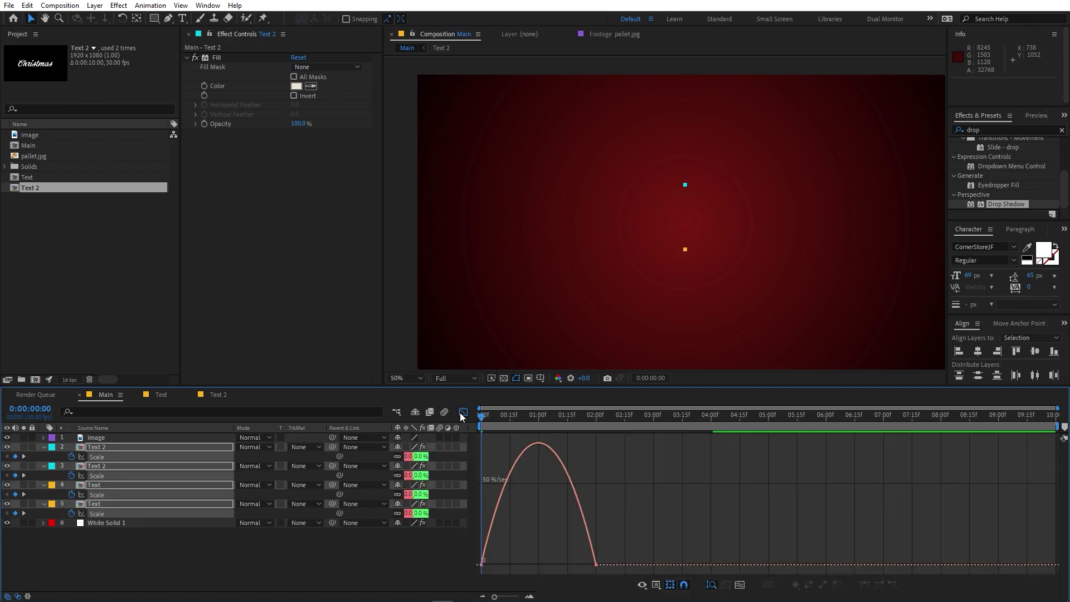
pyautogui.click(575, 415)
pyautogui.moveTo(639, 514); pyautogui.dragTo(506, 560)
pyautogui.click(509, 553)
pyautogui.press('Home')
pyautogui.press('space')
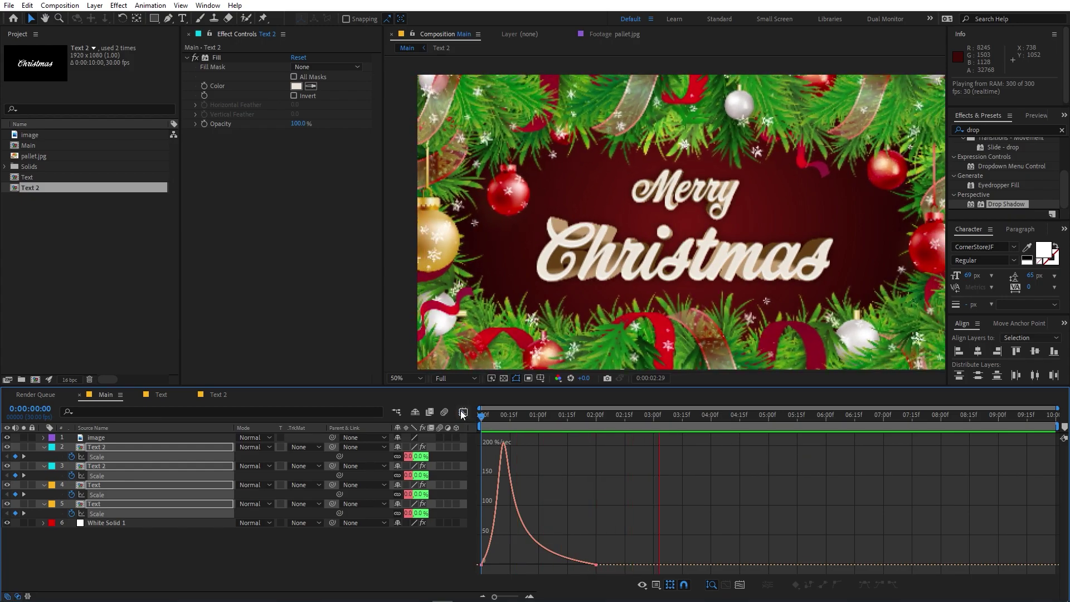
# Step: Move the ending Scale keyframes of the four text layers to 0:00:02:28 and preview the slower animation
pyautogui.click(463, 412)
pyautogui.click(680, 570)
pyautogui.moveTo(602, 451); pyautogui.dragTo(651, 513)
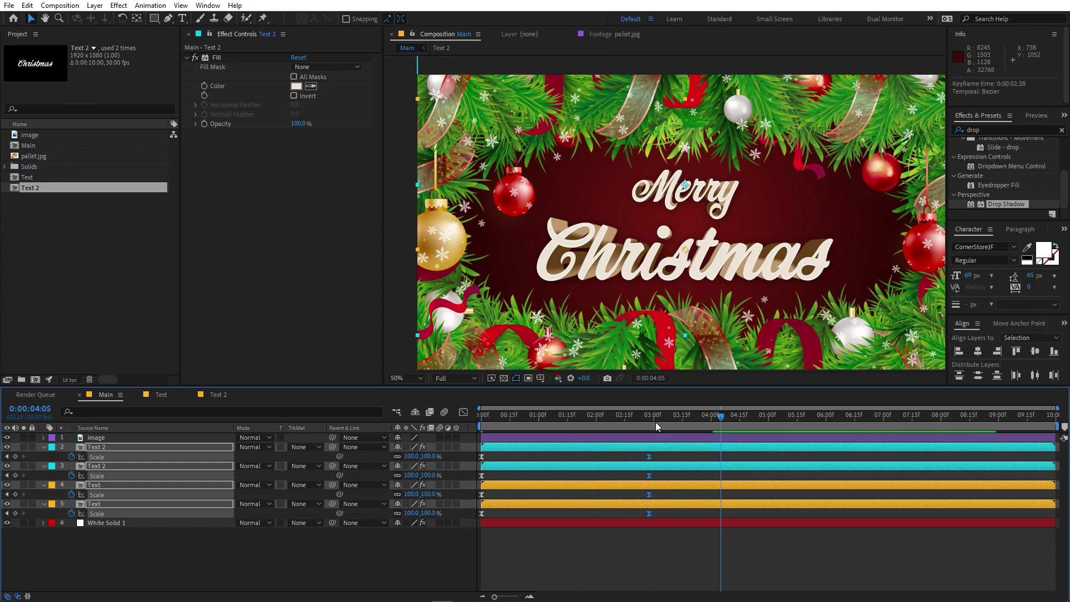
pyautogui.press('space')
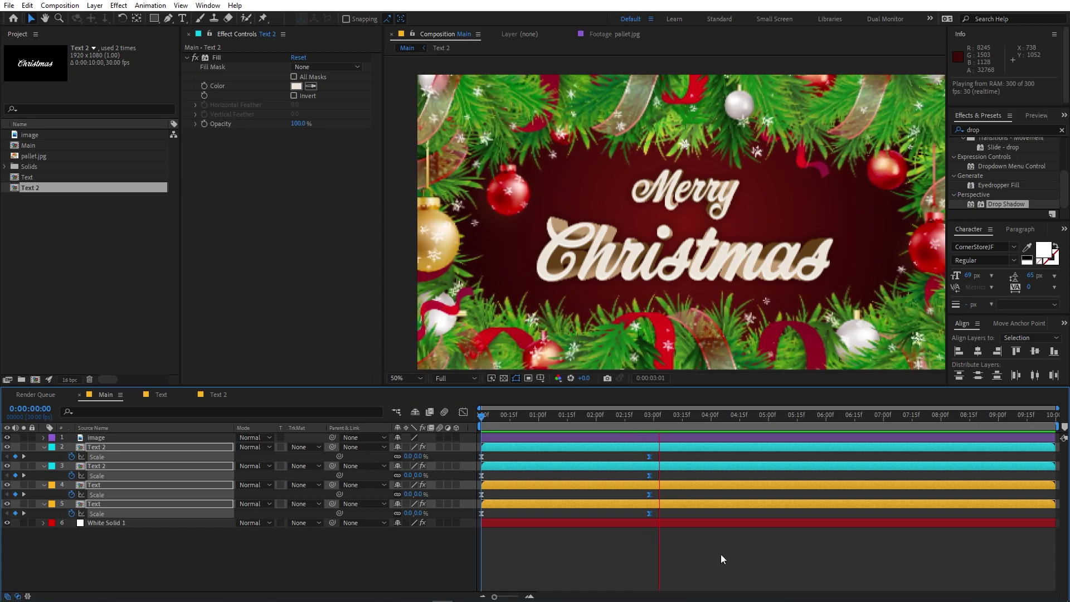
pyautogui.click(657, 479)
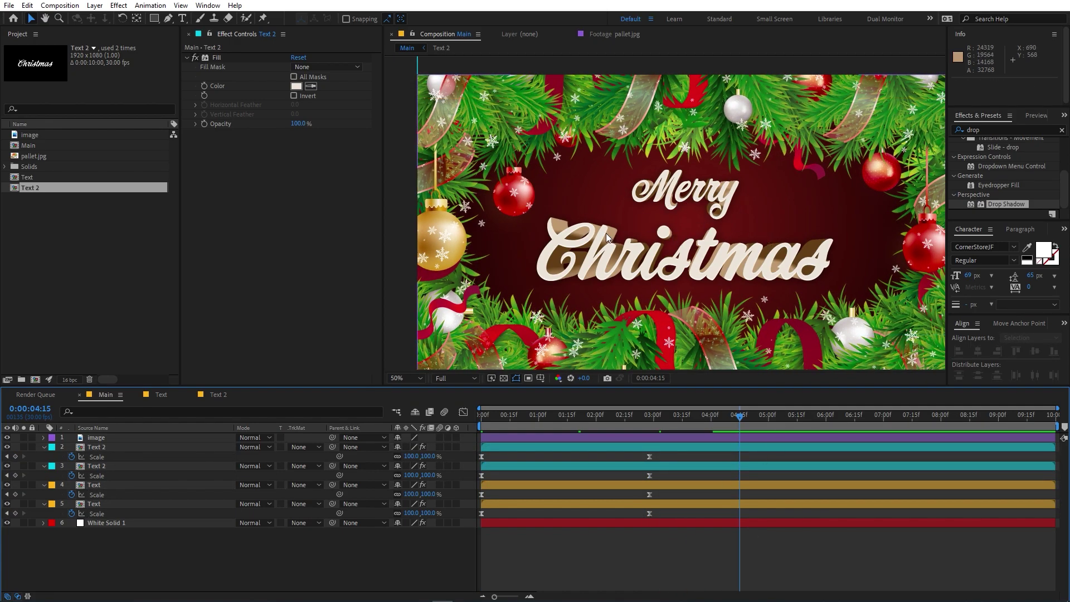
# Step: Create a white 1920 x 1080 solid named Particles in the Main composition
pyautogui.rightClick(128, 553)
pyautogui.moveTo(167, 413)
pyautogui.click(307, 447)
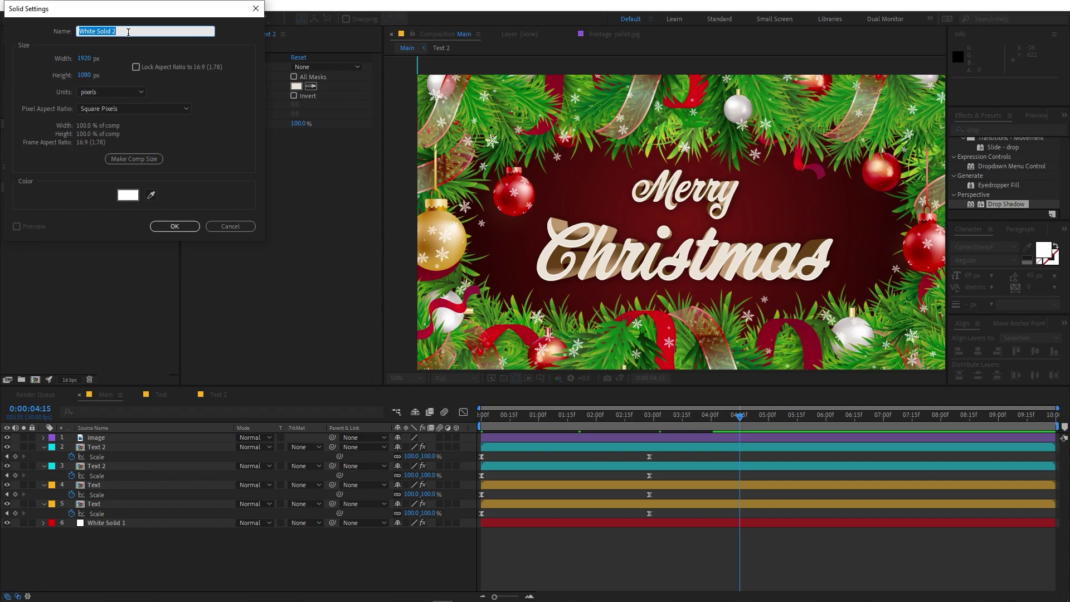
pyautogui.write('Particles')
pyautogui.press('Return')
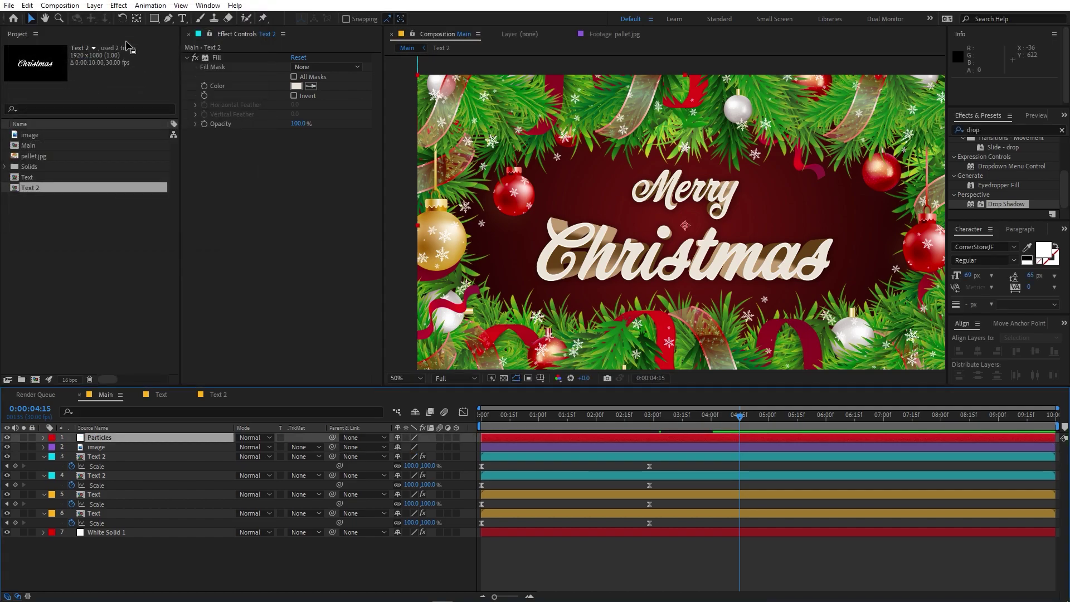
# Step: Apply the CC Particle Systems II effect to the Particles layer
pyautogui.write('cc')
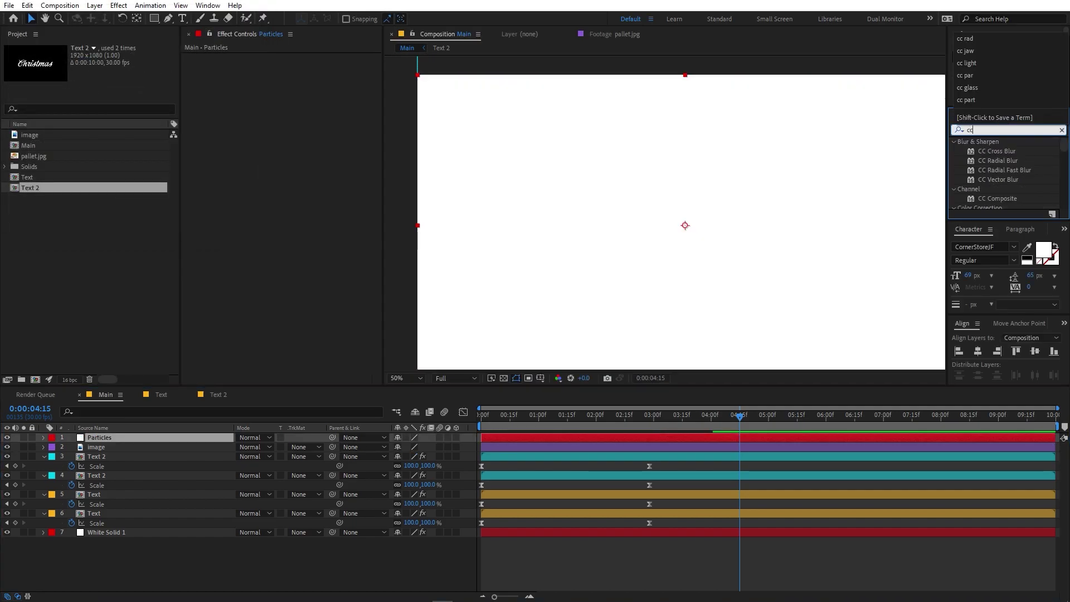
pyautogui.write(' pa')
pyautogui.moveTo(1020, 170); pyautogui.dragTo(120, 437)
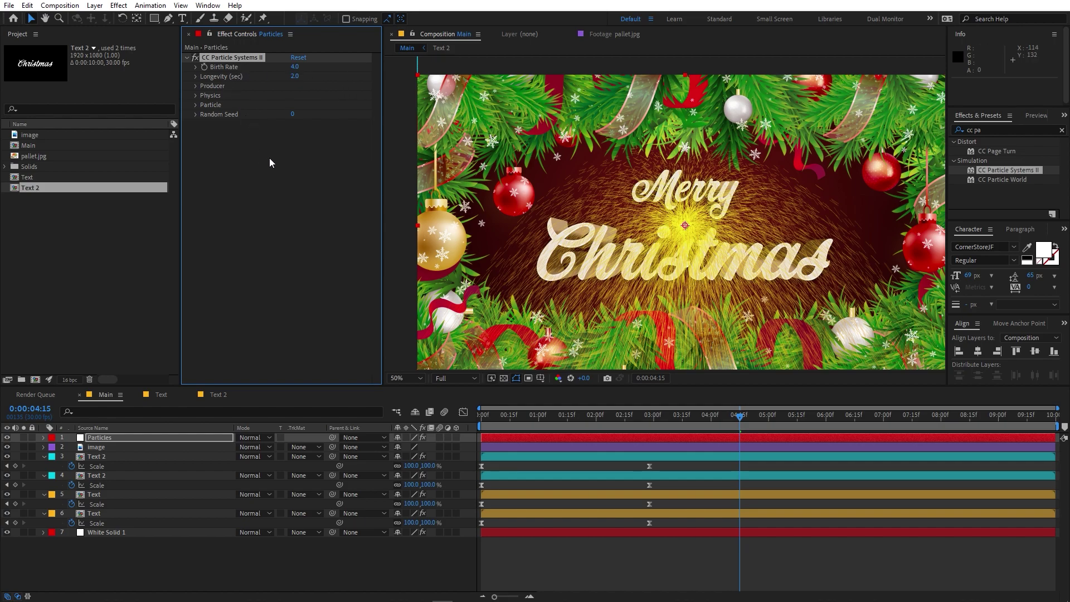
# Step: Set the particle system's Birth Rate to 0.1 and Longevity to 3 seconds
pyautogui.moveTo(292, 77); pyautogui.dragTo(296, 78)
pyautogui.click(296, 66)
pyautogui.write('.1')
pyautogui.press('Return')
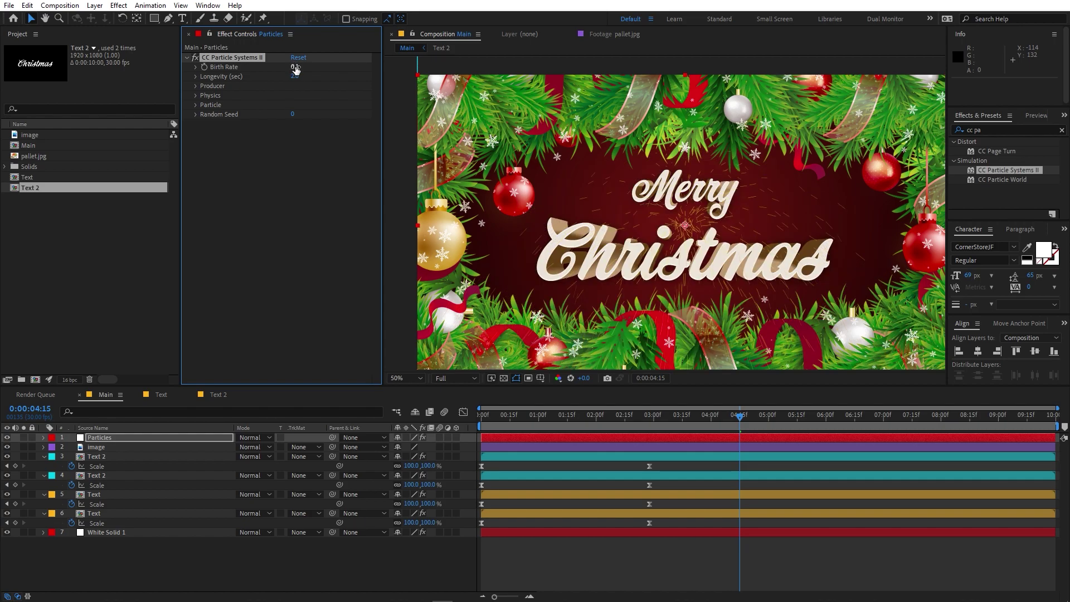
pyautogui.click(293, 77)
pyautogui.write('3')
pyautogui.press('Return')
# Step: Widen the particle producer to Radius X 88 and Radius Y 68, then solo the Particles layer and preview it
pyautogui.click(196, 85)
pyautogui.moveTo(296, 104); pyautogui.dragTo(335, 138)
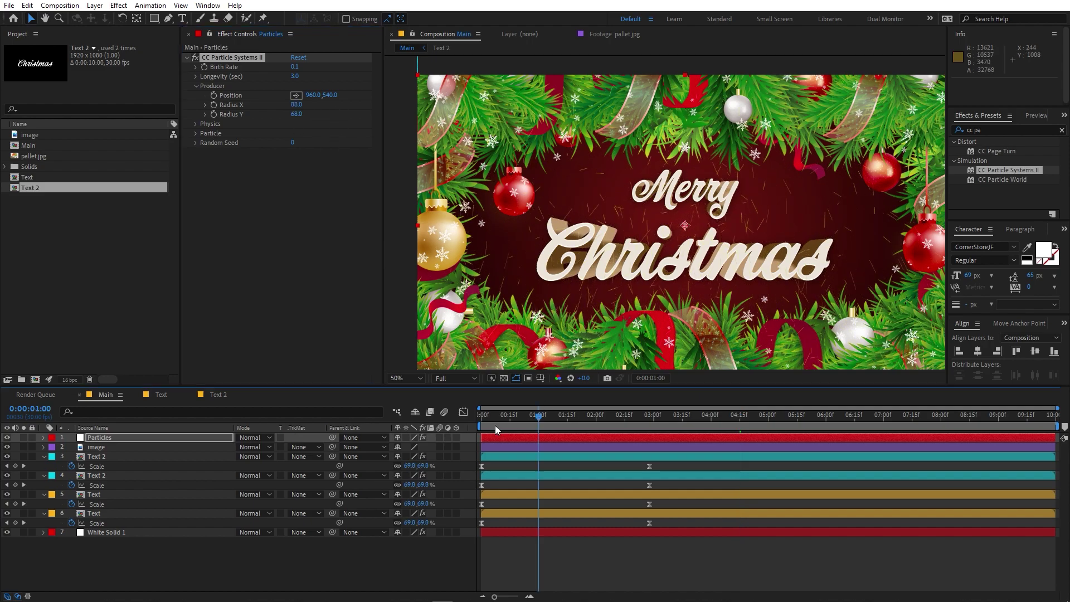
pyautogui.press('Home')
pyautogui.click(24, 438)
pyautogui.press('space')
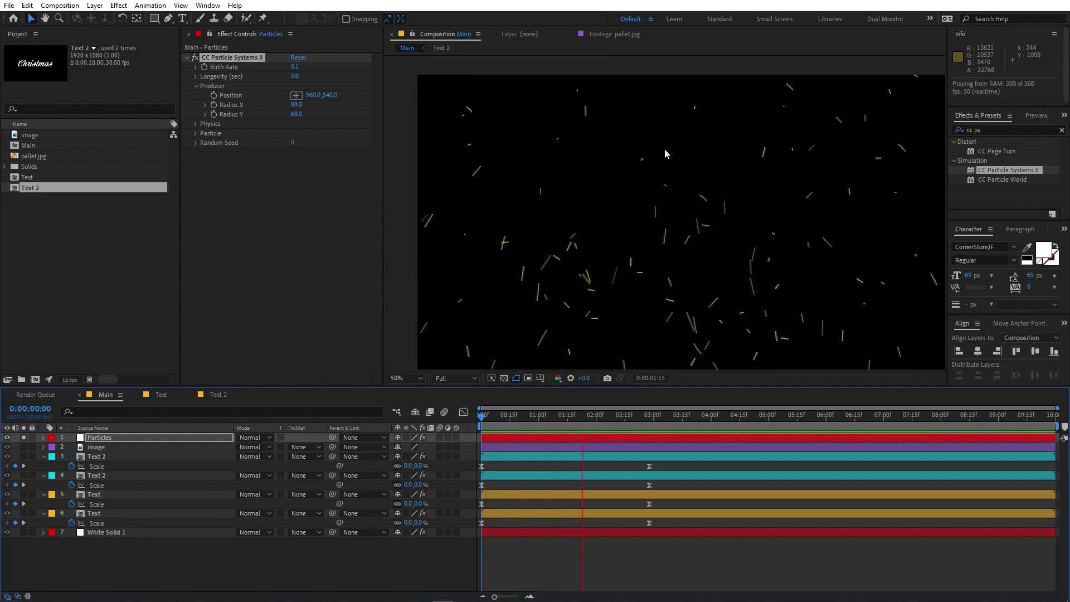
pyautogui.press('space')
# Step: Set the particle physics to Fractal Explosive animation with a Velocity of 0
pyautogui.click(196, 124)
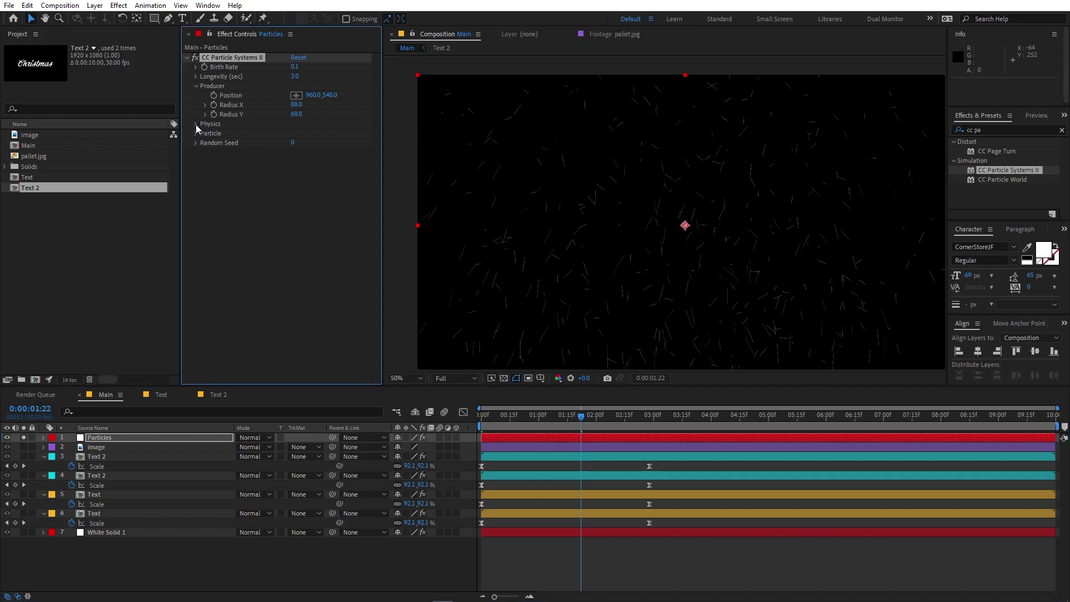
pyautogui.click(315, 135)
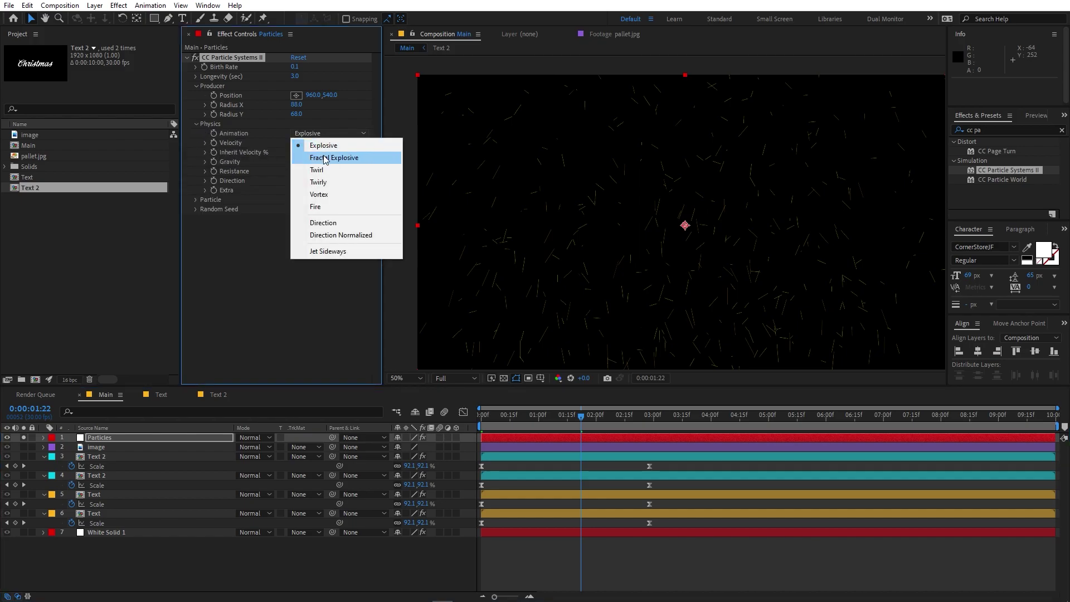
pyautogui.click(326, 158)
pyautogui.click(295, 143)
pyautogui.press('Return')
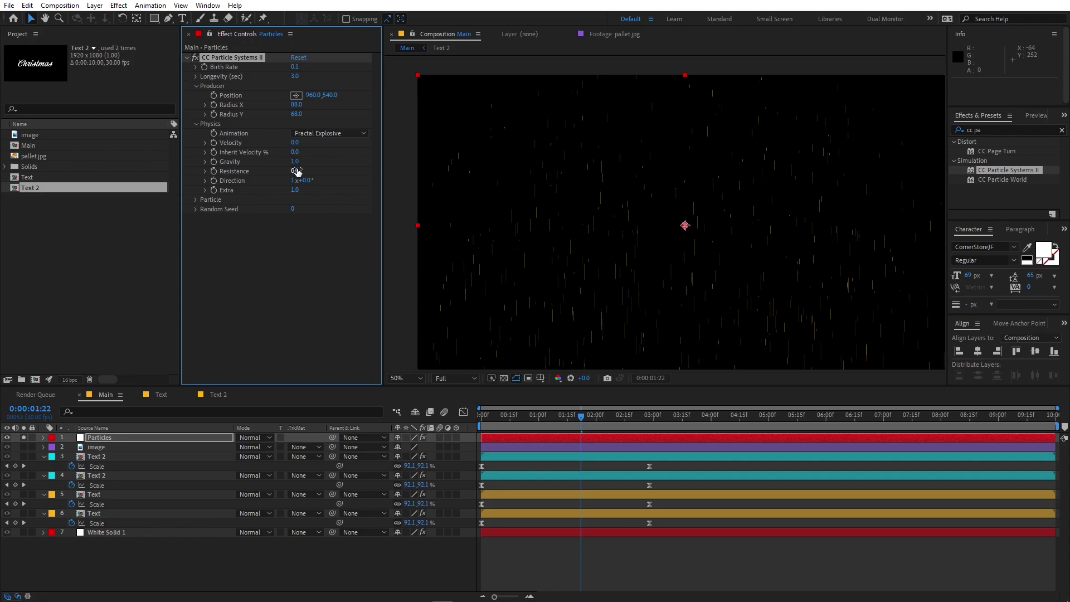
# Step: Set the particles' Gravity to -0.1 and preview their drift from the start
pyautogui.click(295, 161)
pyautogui.click(697, 437)
pyautogui.click(580, 420)
pyautogui.press('space')
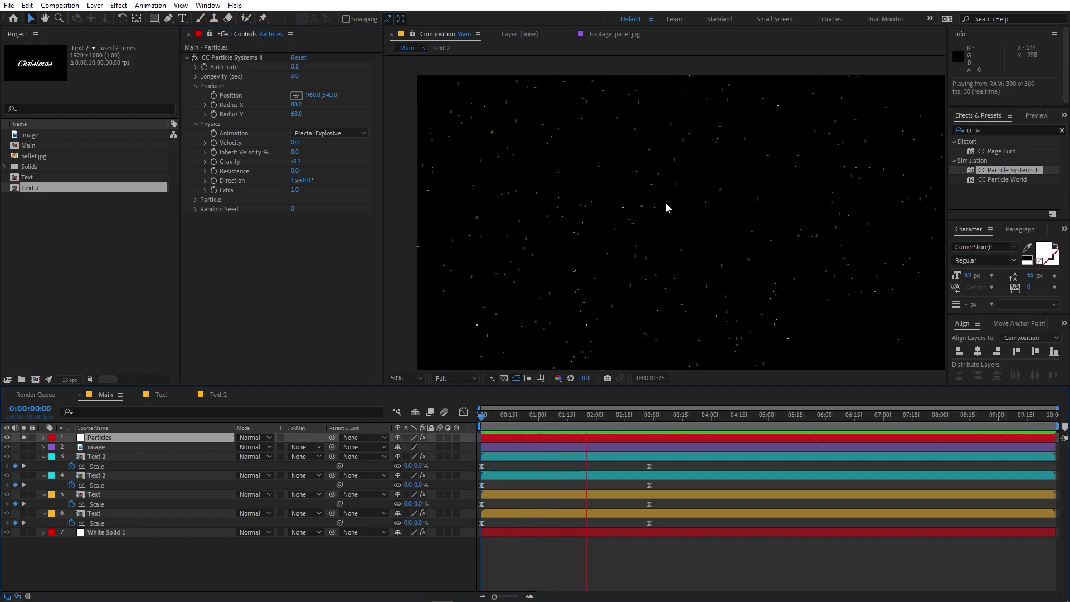
pyautogui.press('space')
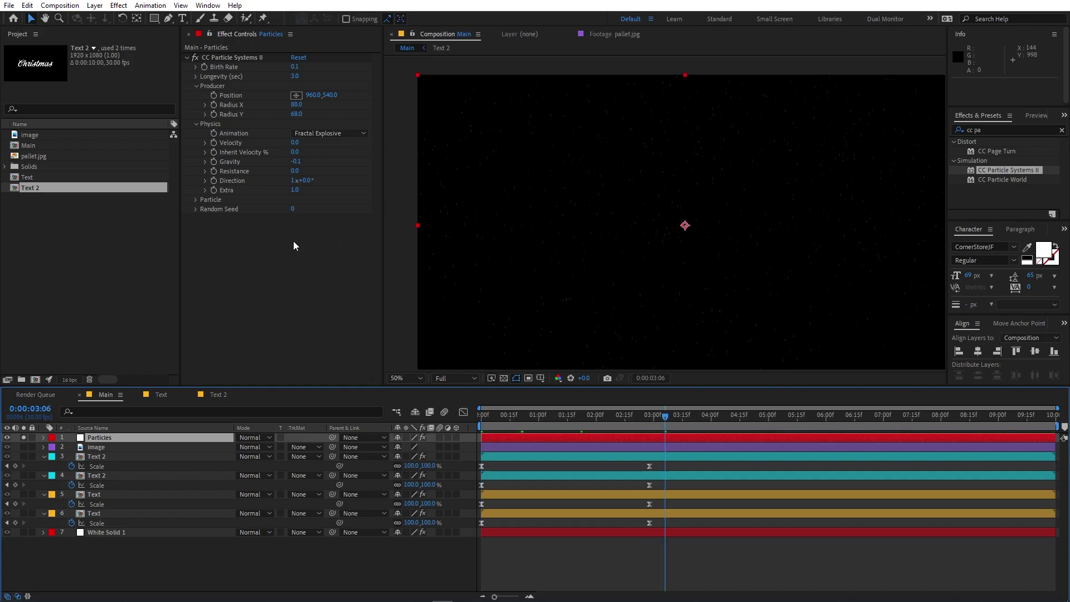
# Step: Change the Particle Type to QuadPolygon and preview the particles from the start
pyautogui.click(196, 199)
pyautogui.click(306, 209)
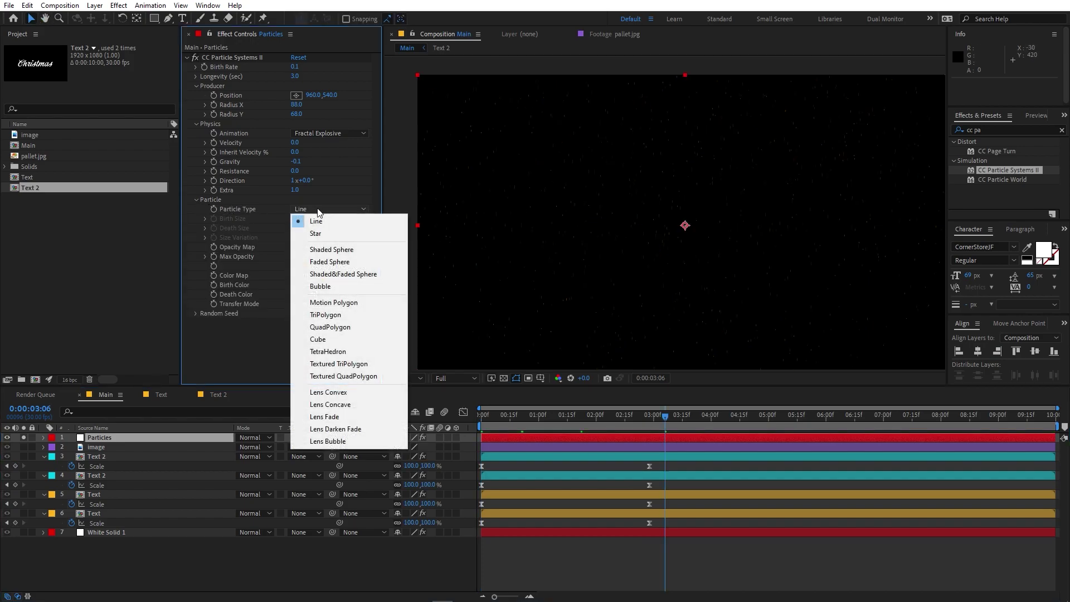
pyautogui.click(333, 328)
pyautogui.press('Home')
pyautogui.press('space')
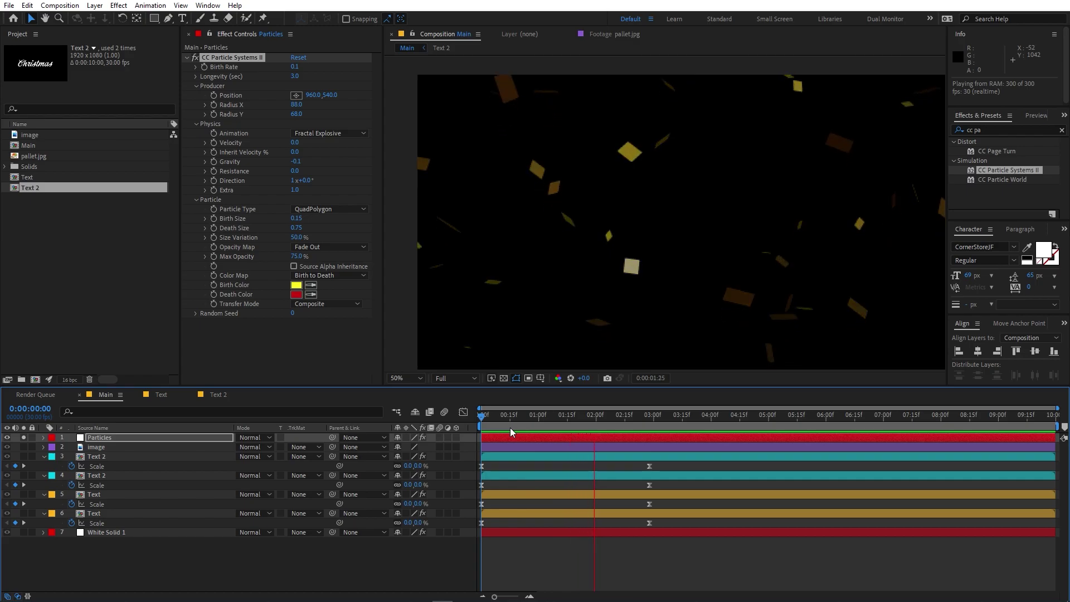
pyautogui.press('space')
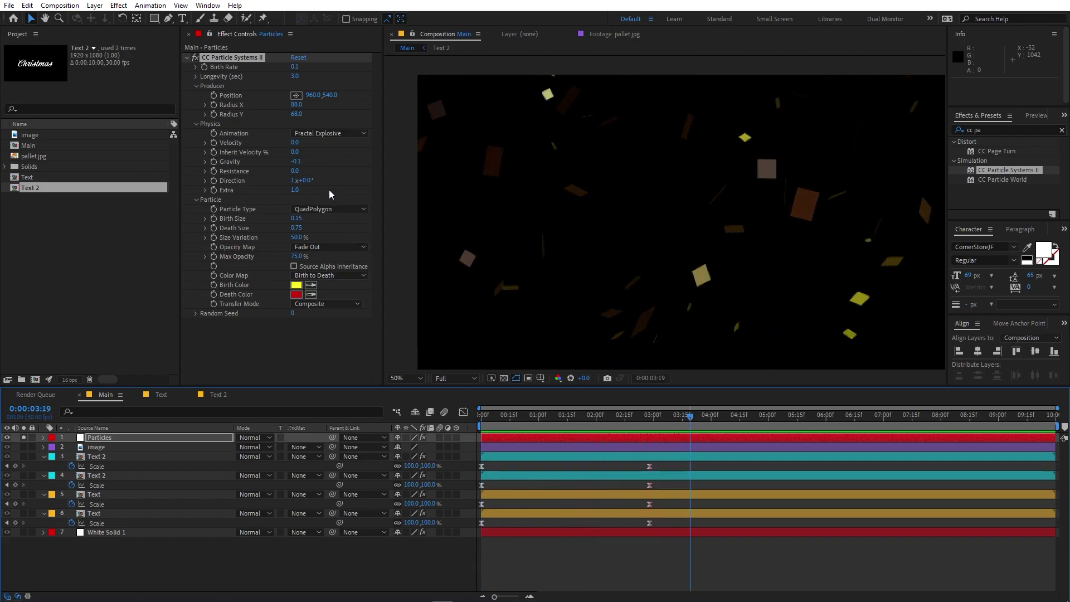
# Step: Set the particles to Birth Size 0.04, Death Size 0.69, Size Variation 96% and Max Opacity 91%, then preview them
pyautogui.moveTo(296, 219); pyautogui.dragTo(325, 247)
pyautogui.moveTo(328, 257); pyautogui.dragTo(320, 257)
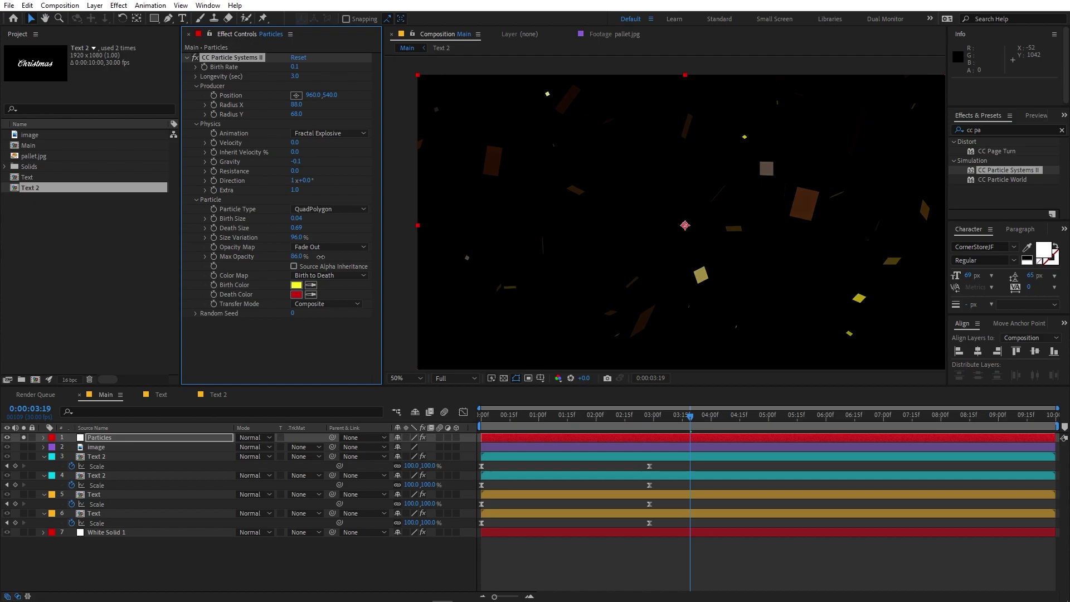
pyautogui.click(567, 444)
pyautogui.press('Home')
pyautogui.press('space')
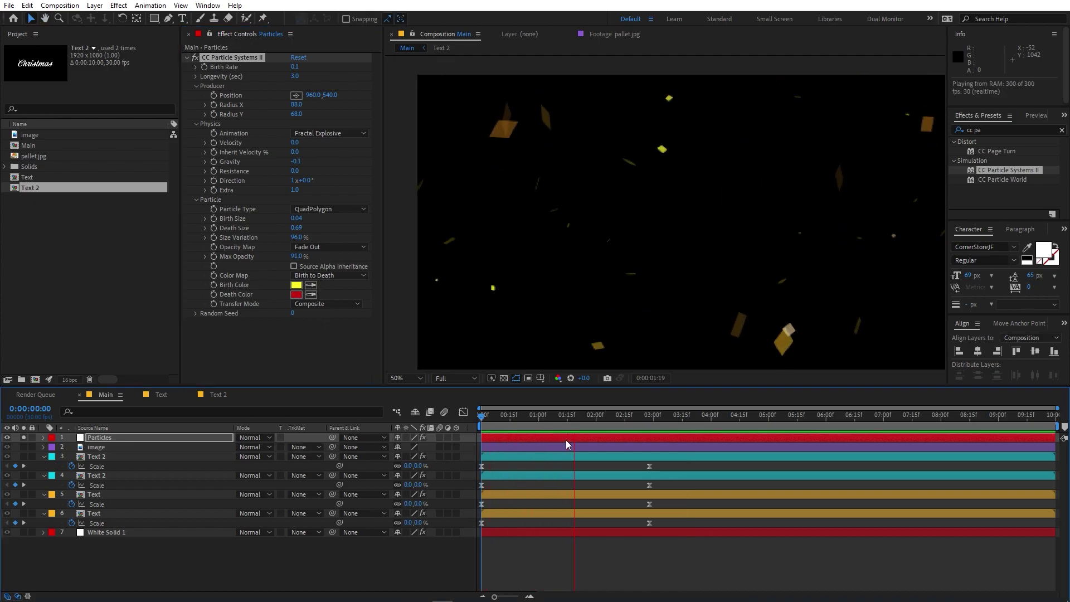
pyautogui.press('space')
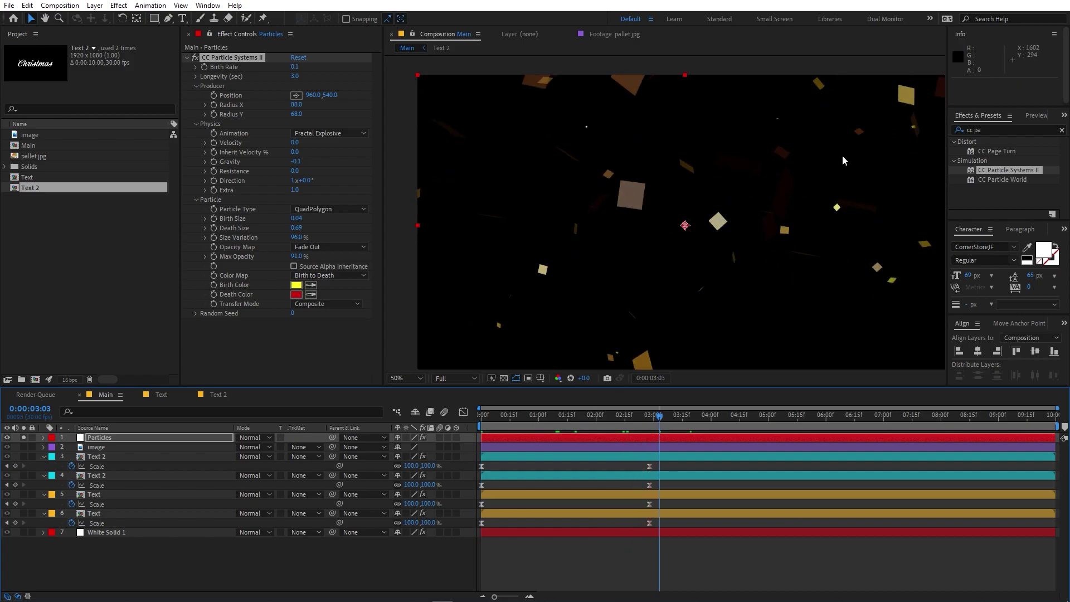
# Step: Set the particles' Velocity to 0.2 and preview the motion from the start
pyautogui.click(295, 143)
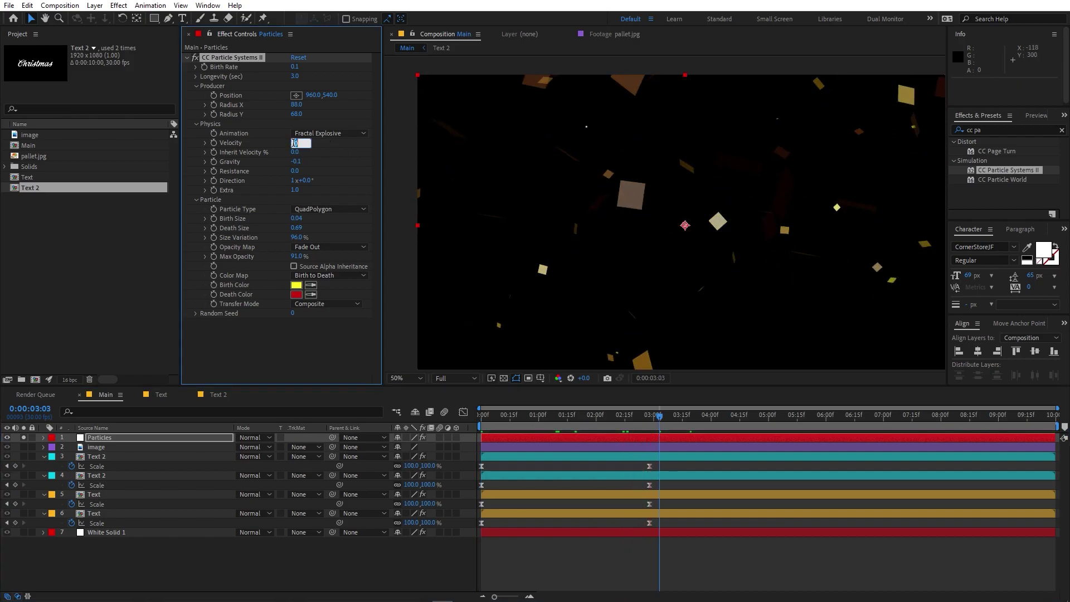
pyautogui.write('1')
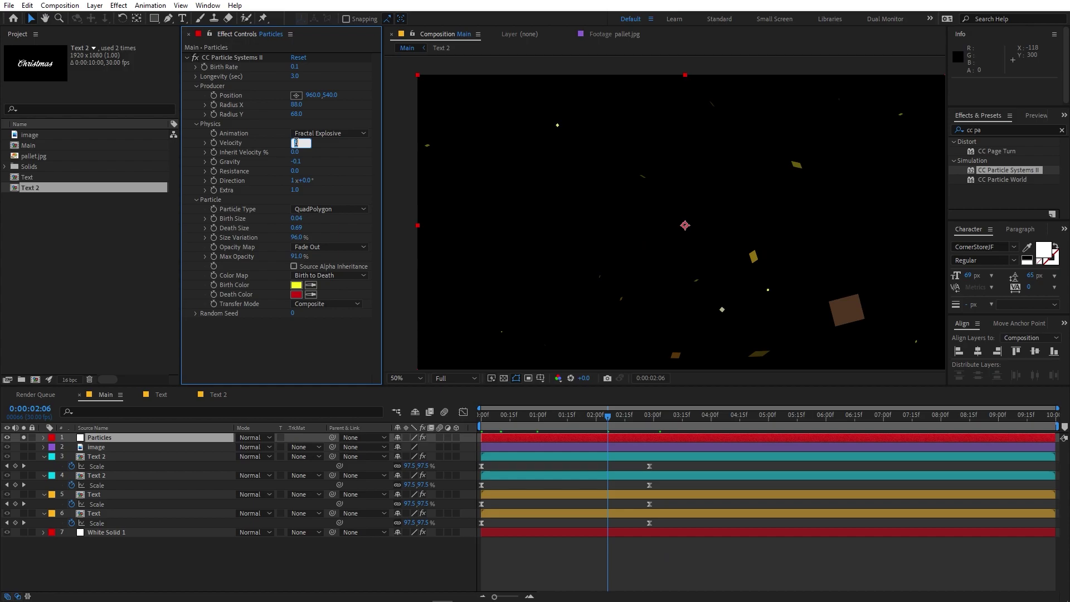
pyautogui.press('Return')
pyautogui.click(592, 440)
pyautogui.press('space')
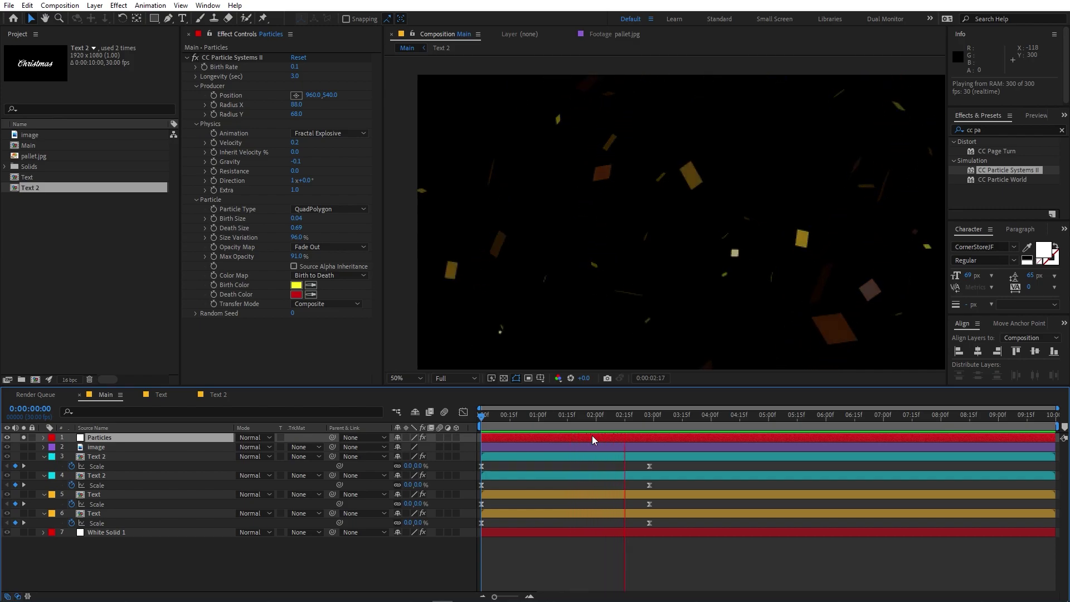
# Step: Stop the preview, unsolo the Particles layer, and set its Birth Color to crimson and its Death Color to white (FFFFFF)
pyautogui.press('space')
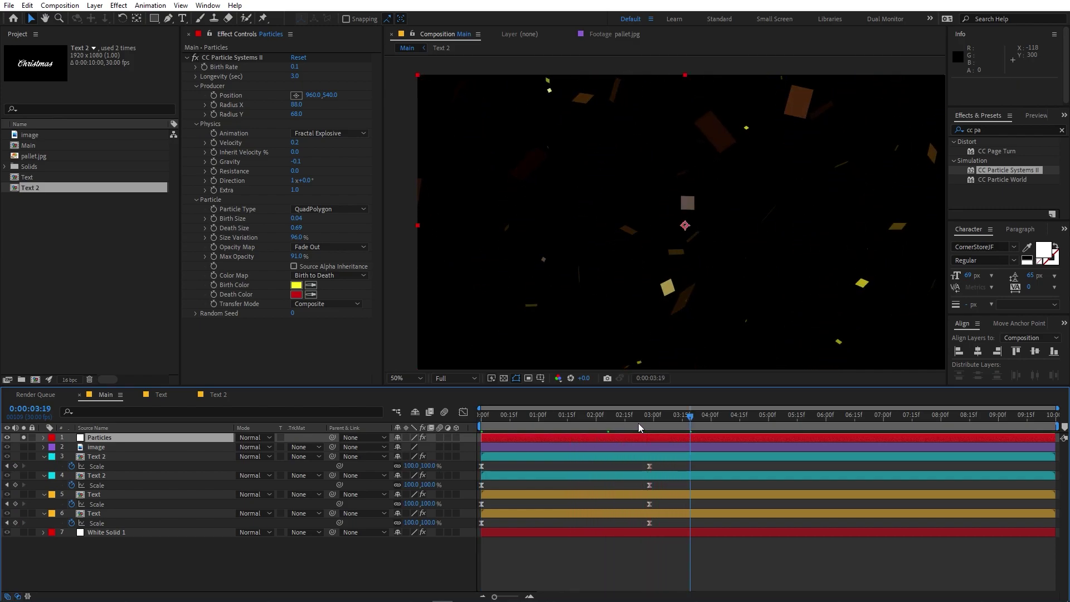
pyautogui.click(23, 437)
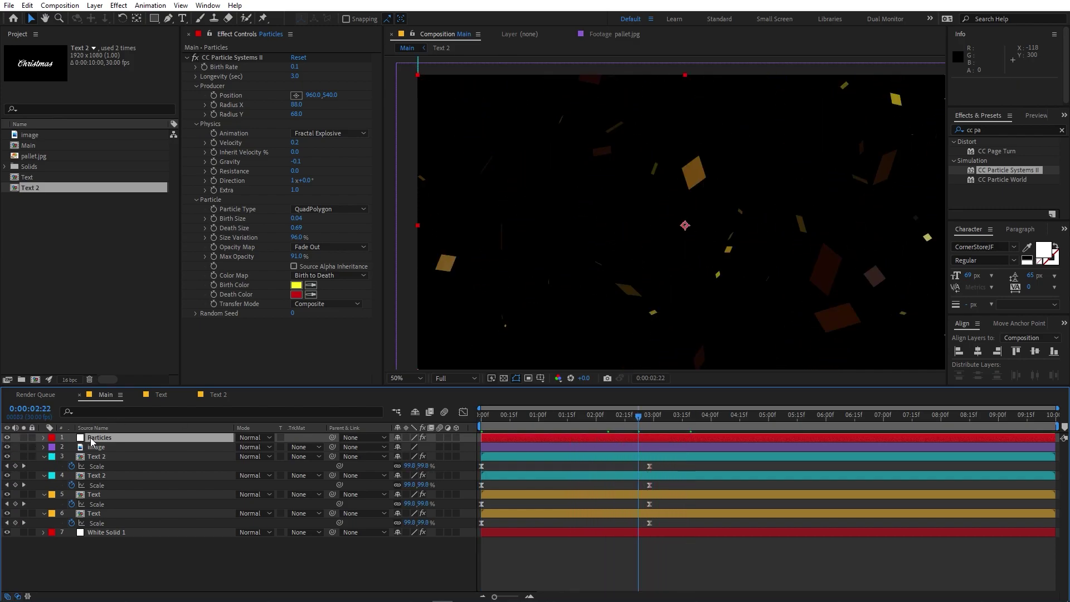
pyautogui.click(296, 285)
pyautogui.click(263, 266)
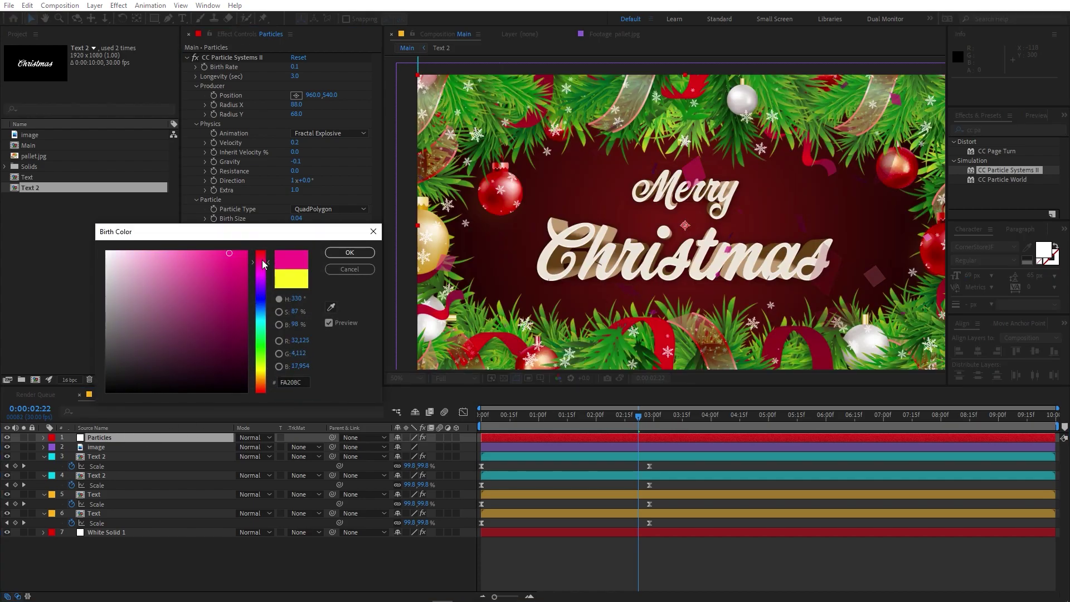
pyautogui.moveTo(223, 254); pyautogui.dragTo(285, 252)
pyautogui.click(349, 252)
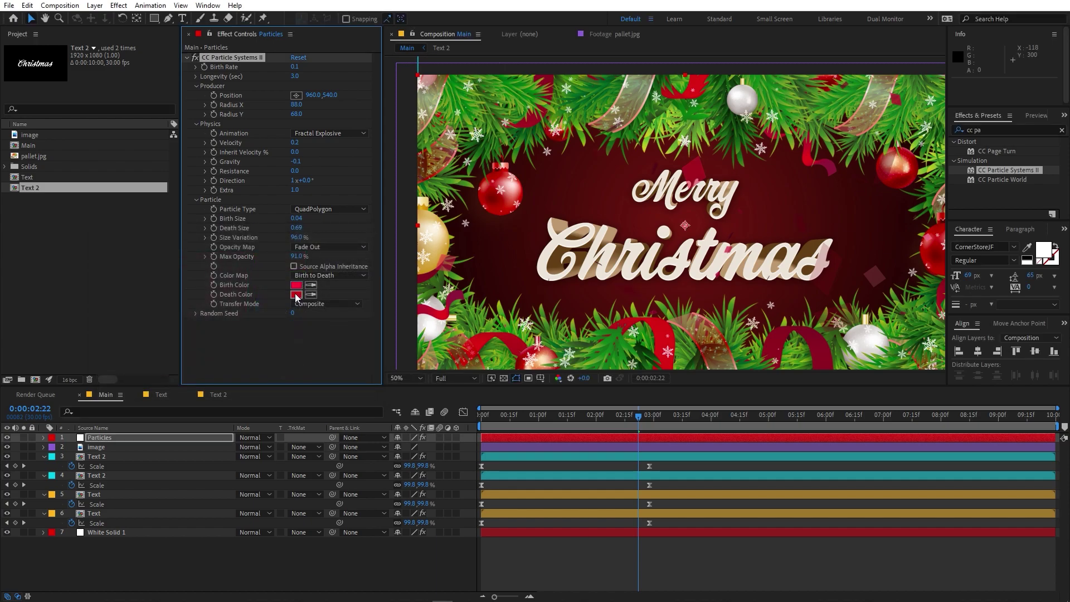
pyautogui.click(296, 294)
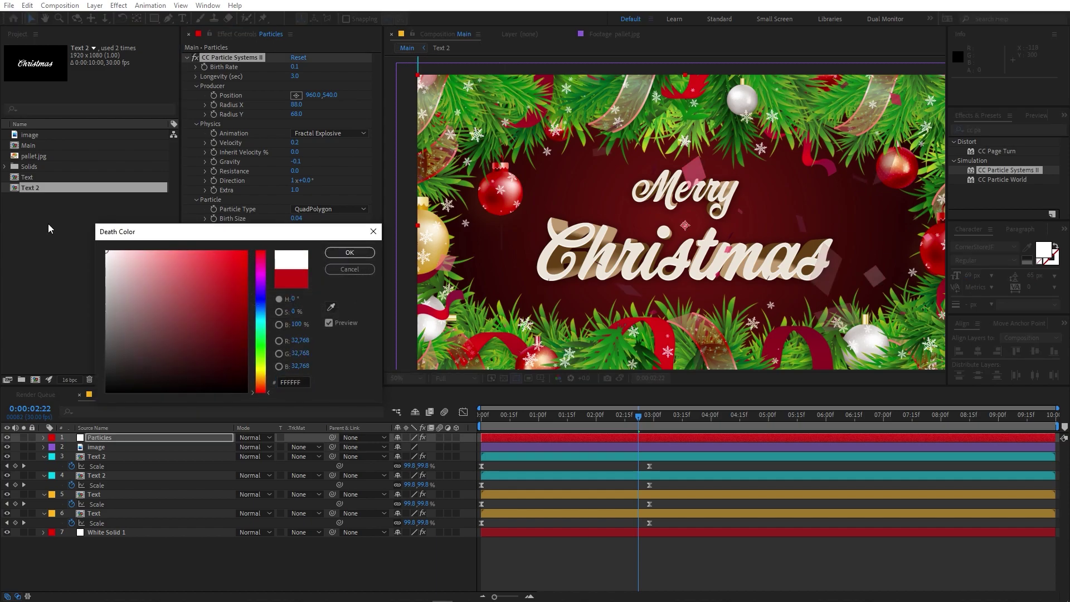
pyautogui.click(350, 252)
# Step: Apply the Glow effect to the Particles layer with Glow Radius 41 and Glow Intensity 0.5
pyautogui.click(172, 438)
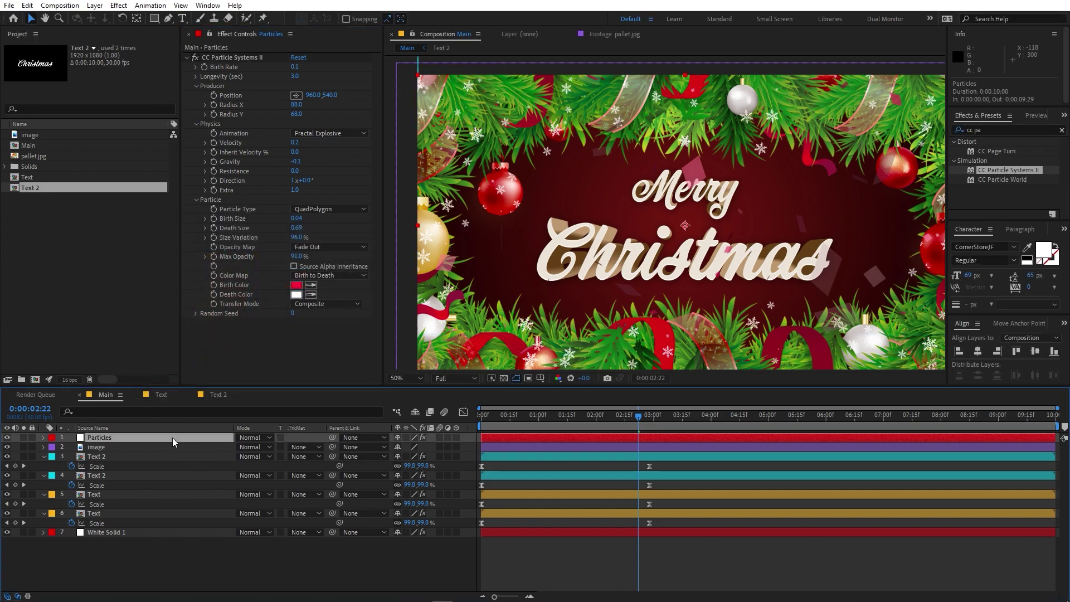
pyautogui.click(992, 129)
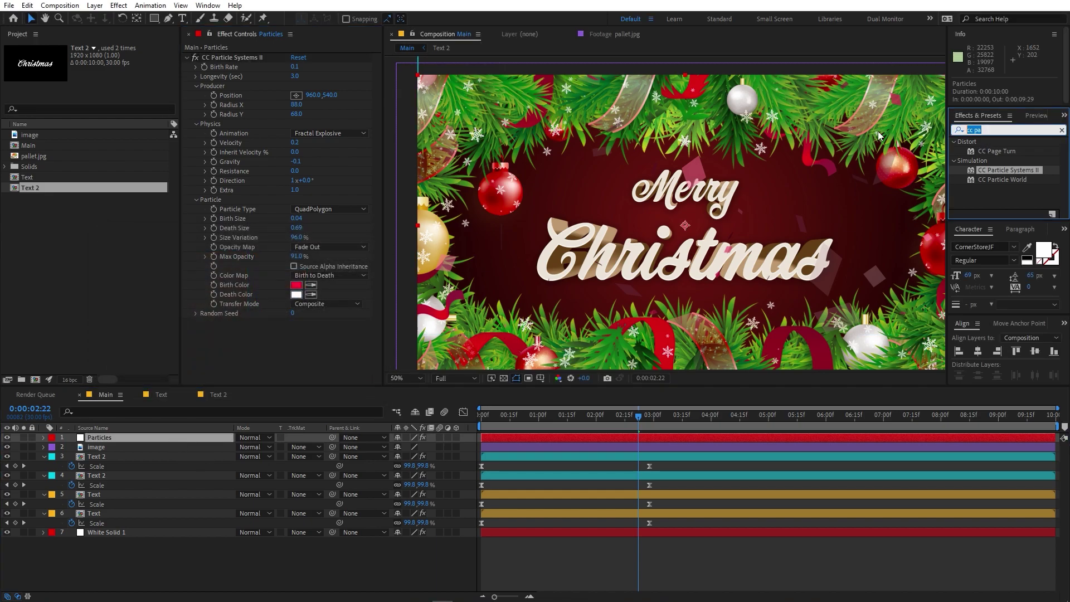
pyautogui.write('glow')
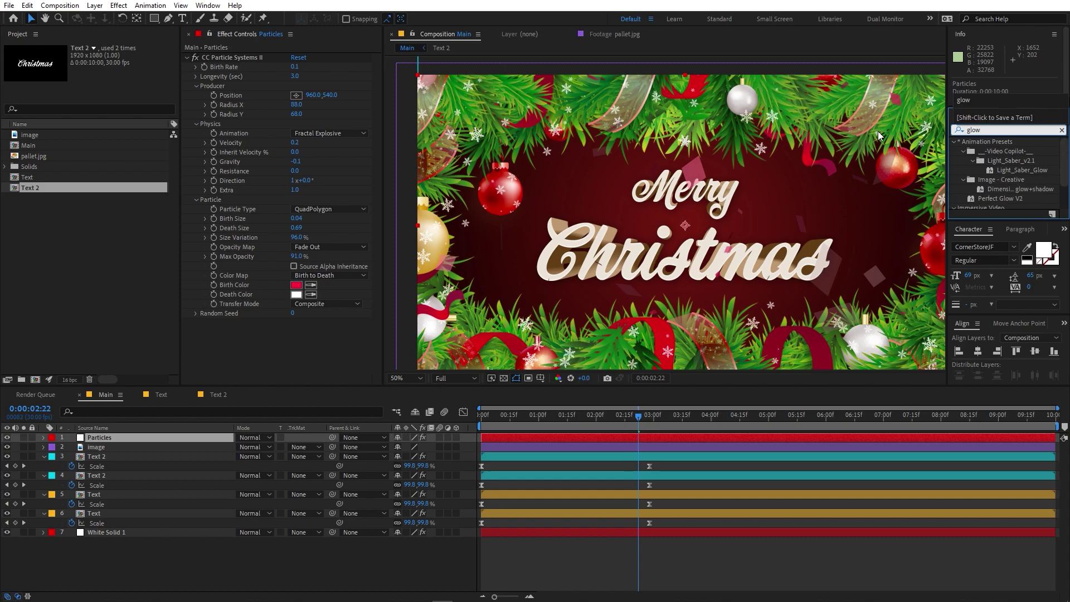
pyautogui.scroll(-2, 1011, 189)
pyautogui.moveTo(995, 203); pyautogui.dragTo(334, 339)
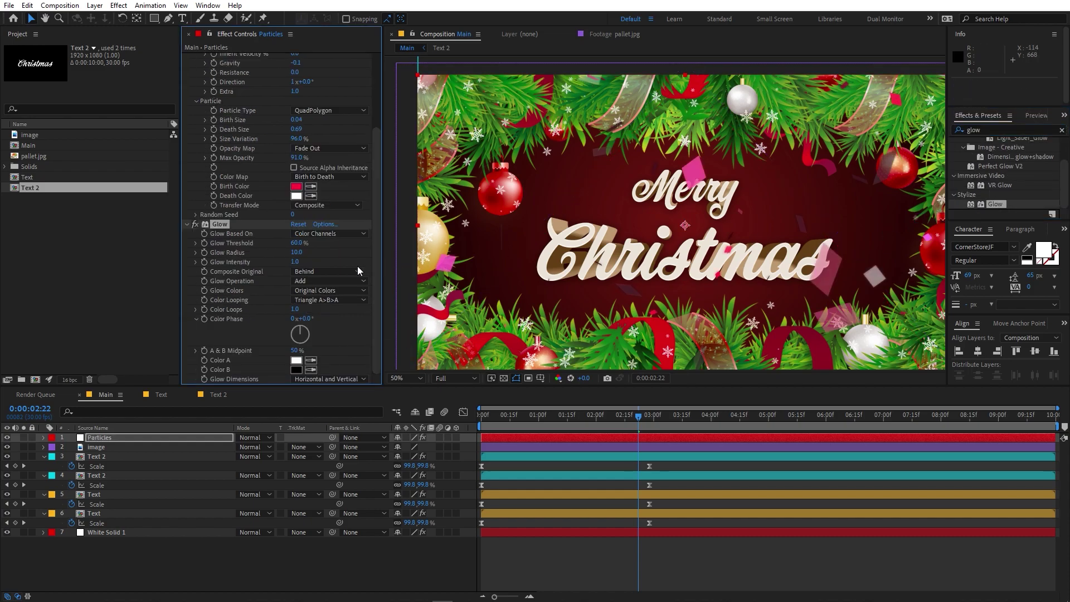
pyautogui.moveTo(301, 252); pyautogui.dragTo(269, 266)
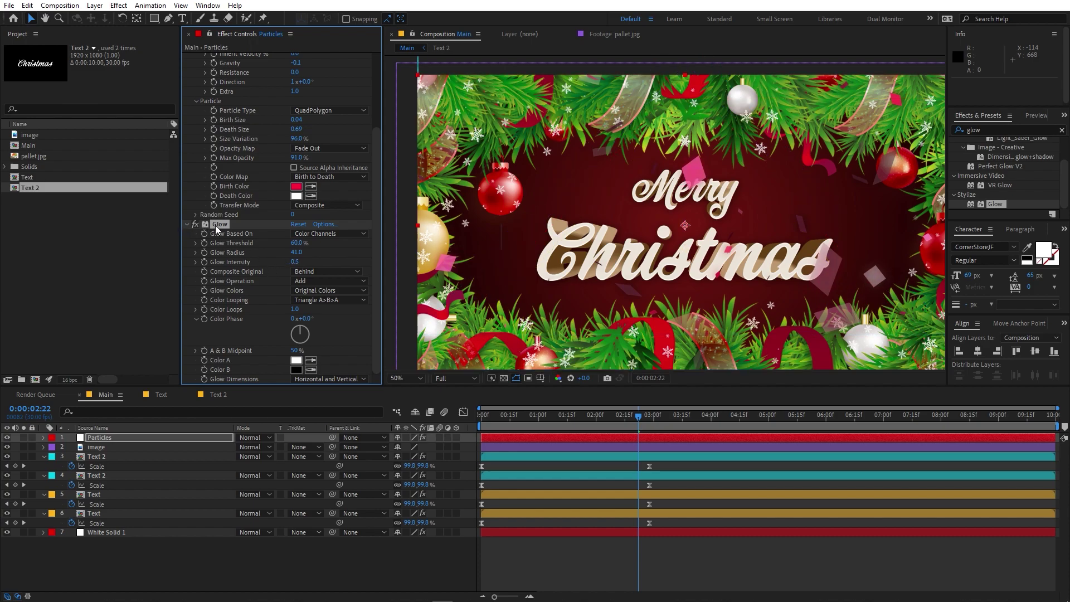
# Step: Duplicate the Glow effect and set the copy's Glow Radius to 127 and Glow Intensity to 0.6
pyautogui.hotkey('ctrl', 'd')
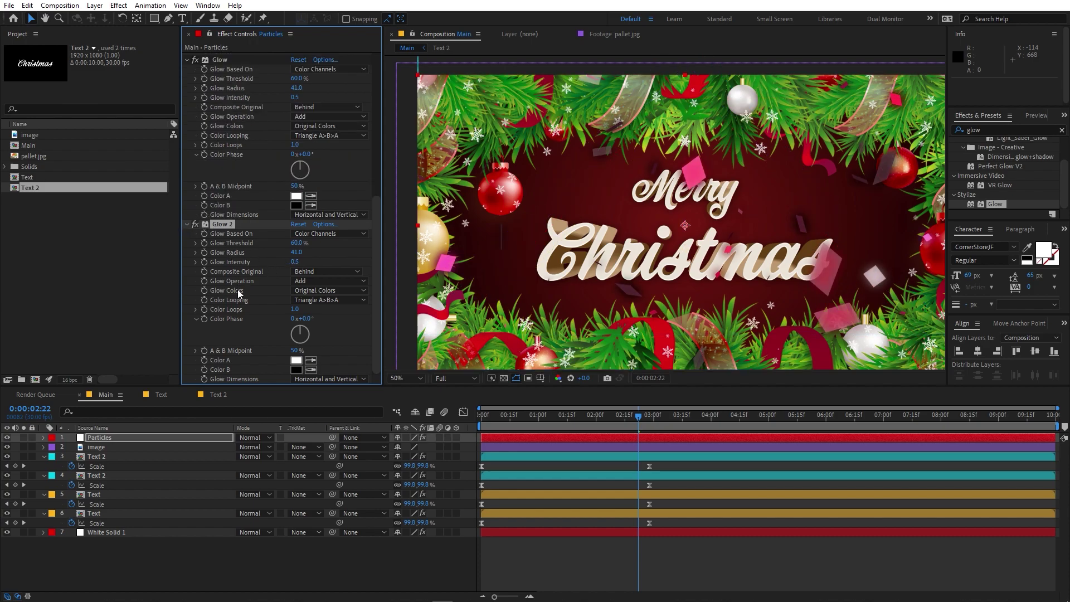
pyautogui.press('/')
pyautogui.moveTo(295, 252)
pyautogui.mouseDown()
pyautogui.moveTo(330, 253)
pyautogui.moveTo(301, 262)
pyautogui.moveTo(316, 254)
pyautogui.mouseUp()
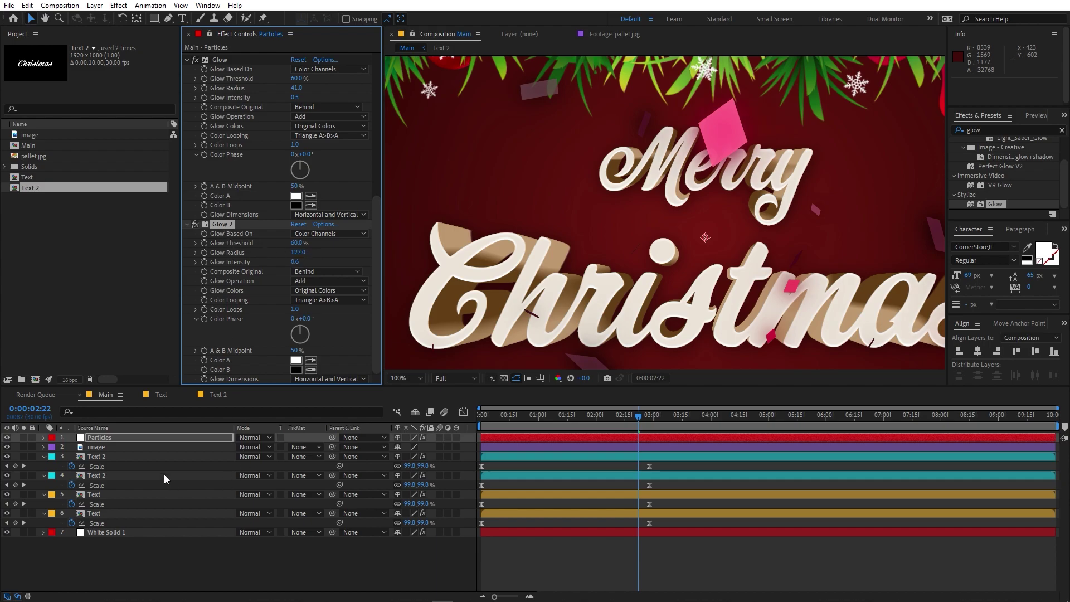
# Step: Set the Particles layer's blending mode to Add
pyautogui.click(154, 438)
pyautogui.click(255, 436)
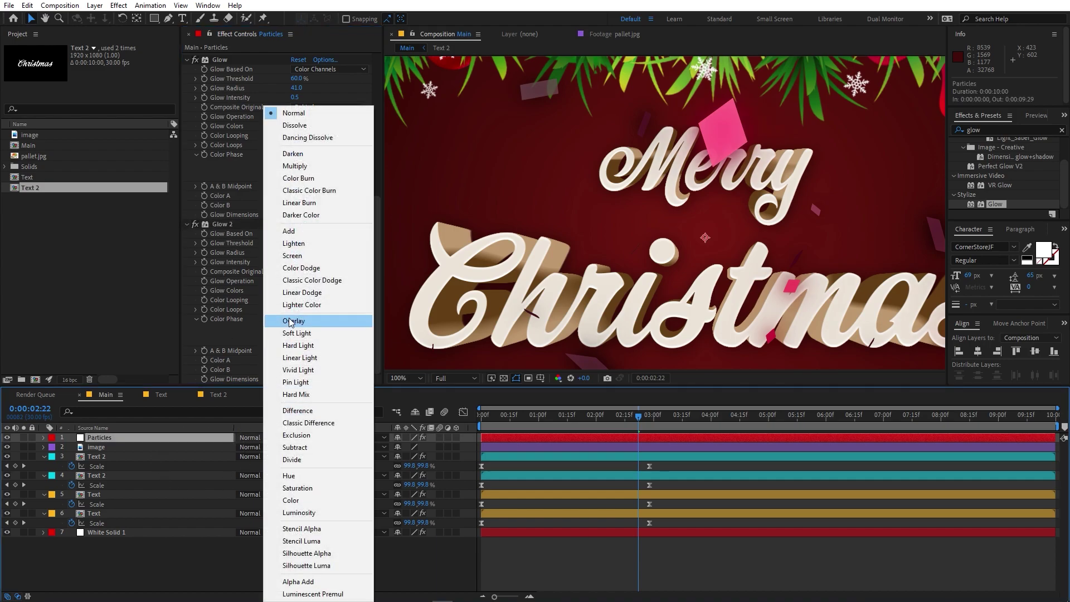
pyautogui.click(302, 227)
pyautogui.scroll(-2, 568, 230)
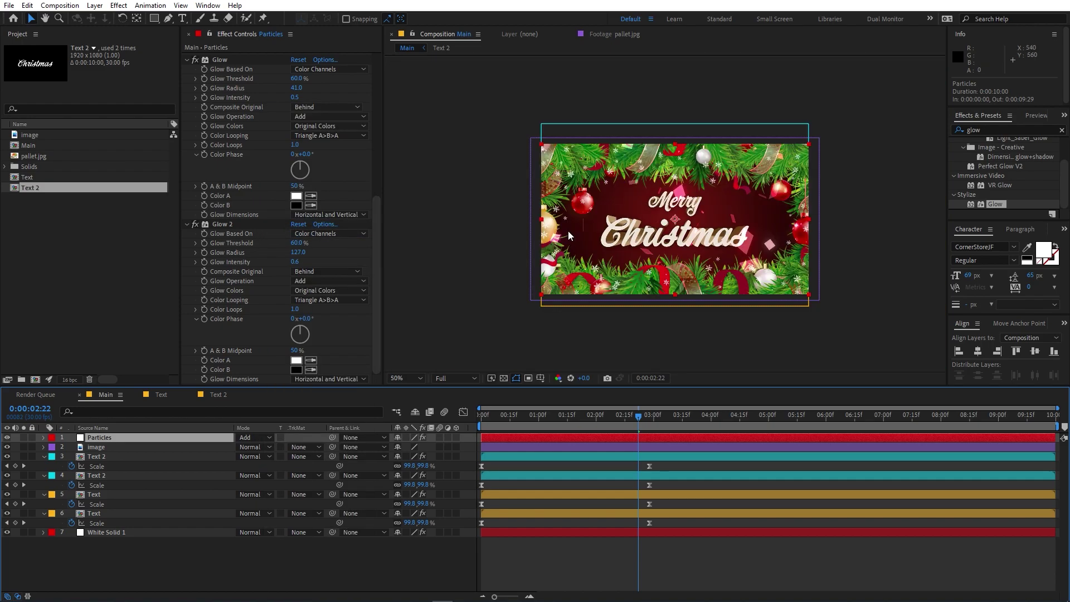
# Step: Move the Particles layer below the image and all text layers, directly above White Solid 1, and preview from the start
pyautogui.press('Home')
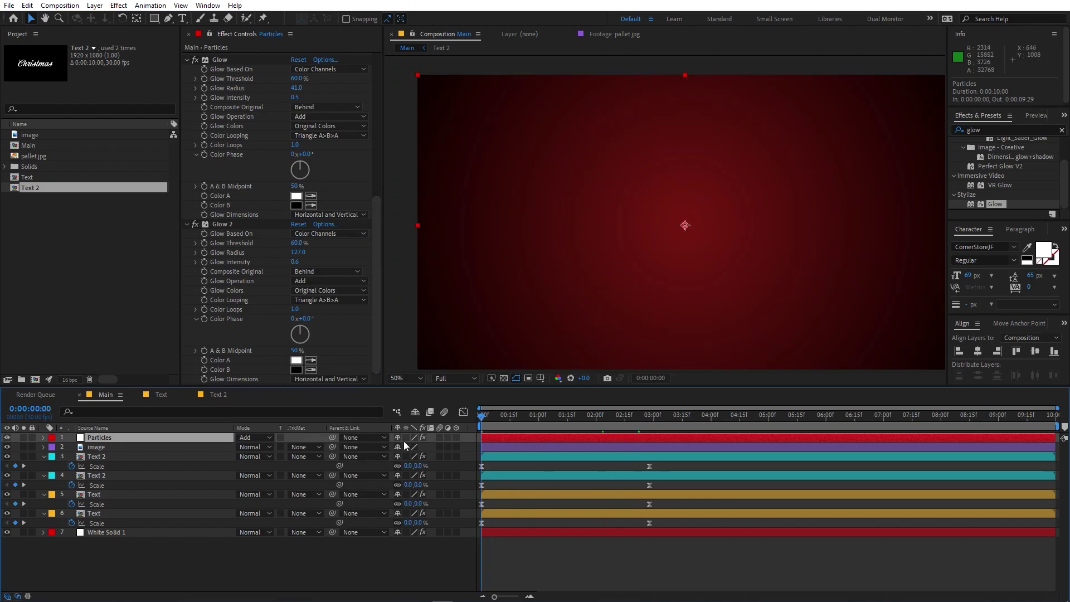
pyautogui.moveTo(161, 444); pyautogui.dragTo(161, 454)
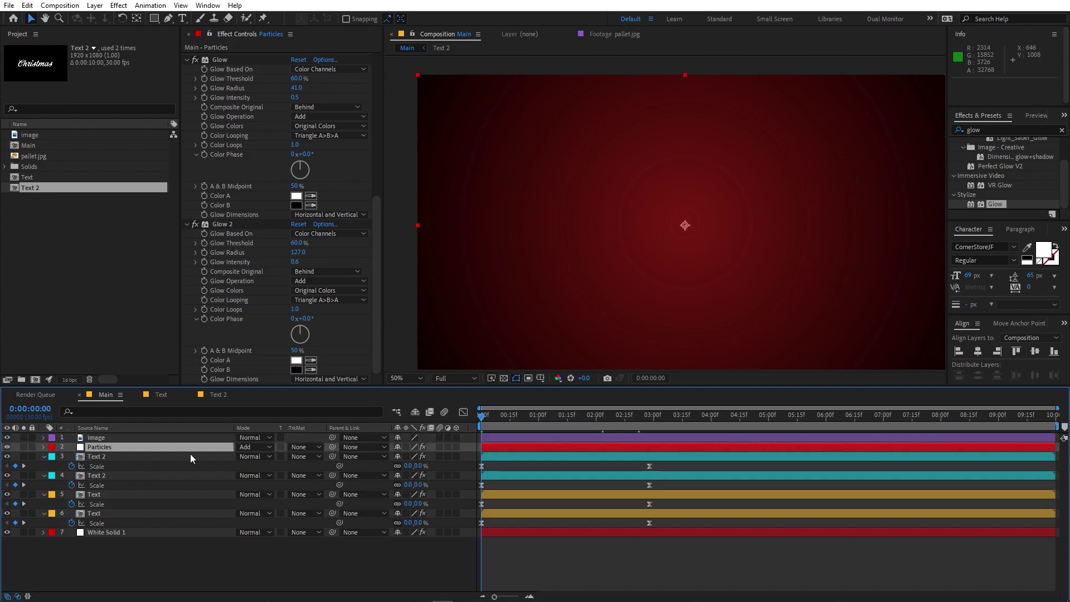
pyautogui.press('space')
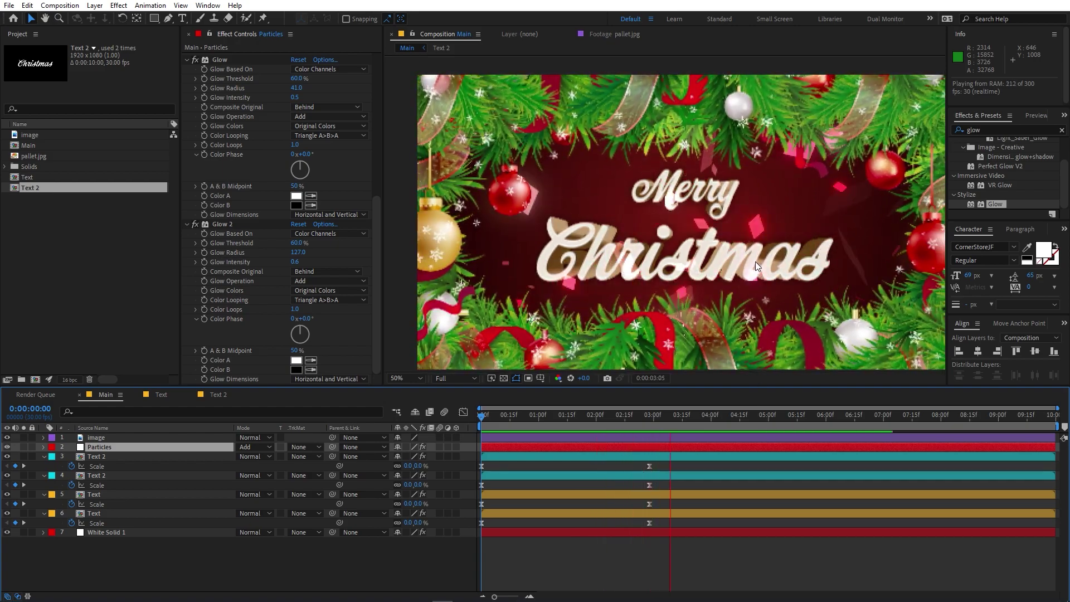
pyautogui.moveTo(121, 447); pyautogui.dragTo(119, 520)
pyautogui.press('space')
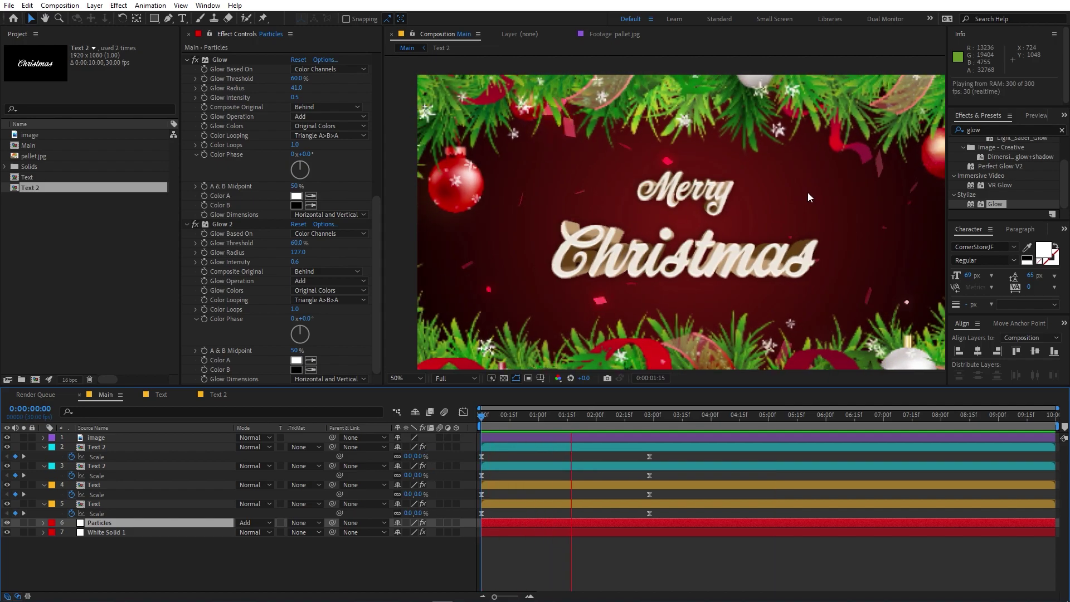
pyautogui.click(552, 547)
# Step: Look at the editable Christmas text in the Text composition, and return to Main with the playhead at 0:00:05:00
pyautogui.click(164, 394)
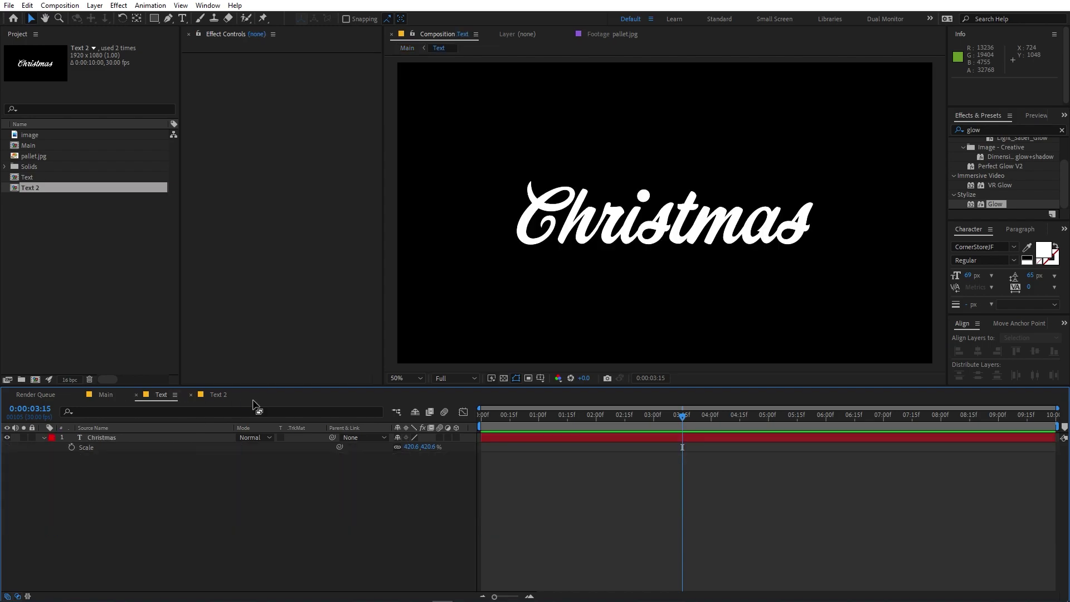
pyautogui.doubleClick(569, 437)
pyautogui.click(163, 454)
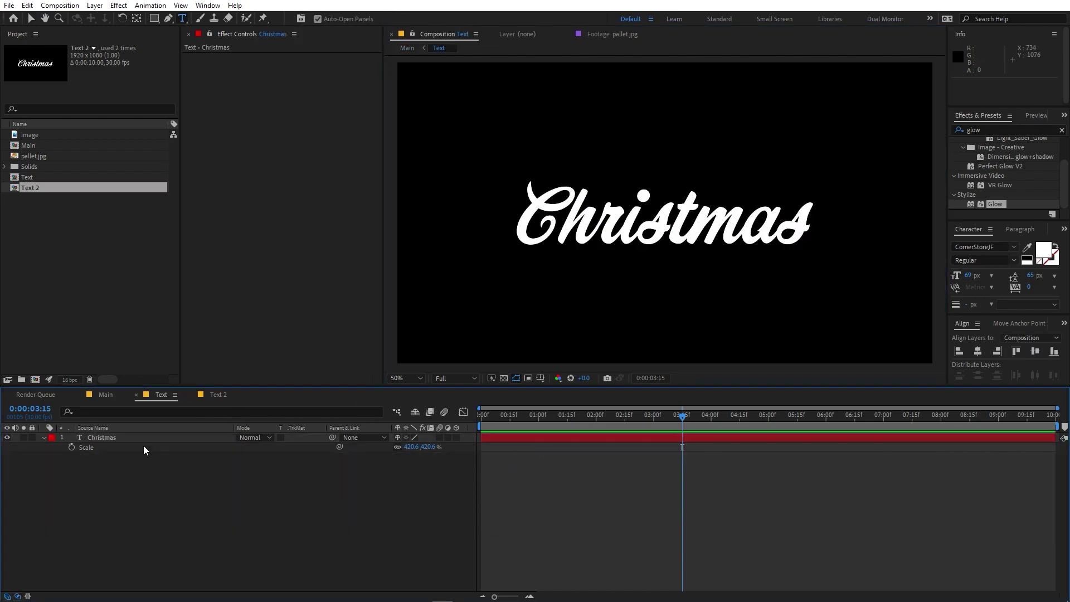
pyautogui.click(106, 395)
pyautogui.moveTo(683, 416); pyautogui.dragTo(770, 431)
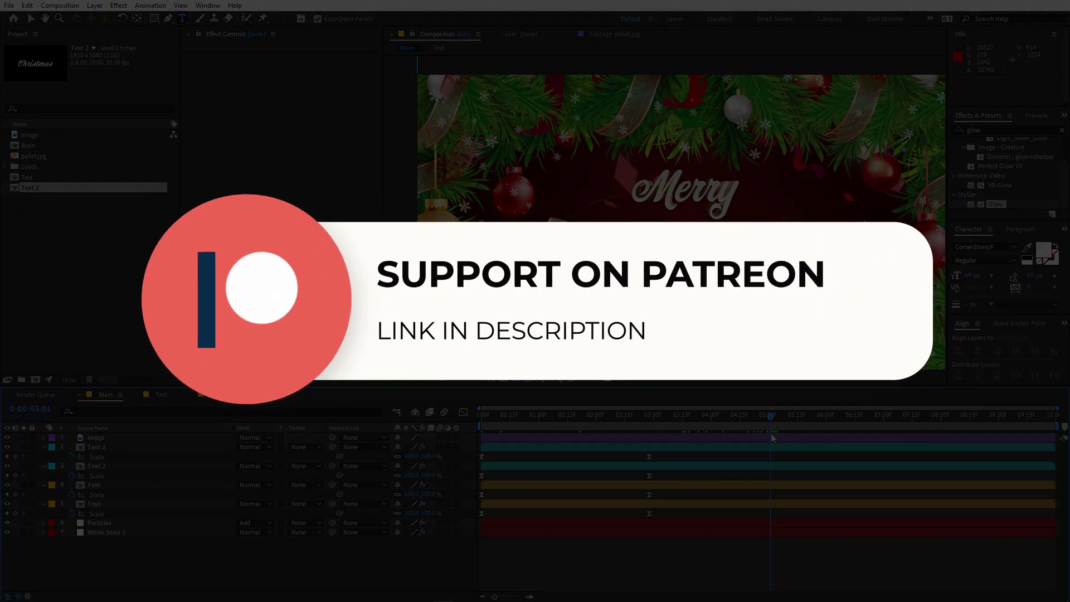
pyautogui.moveTo(772, 438); pyautogui.dragTo(770, 439)
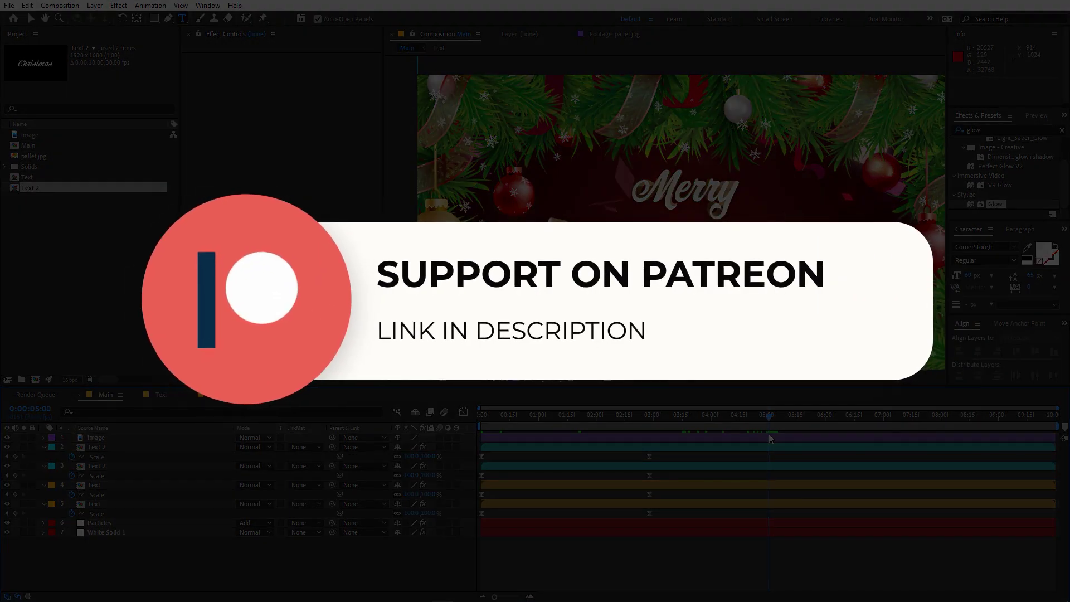